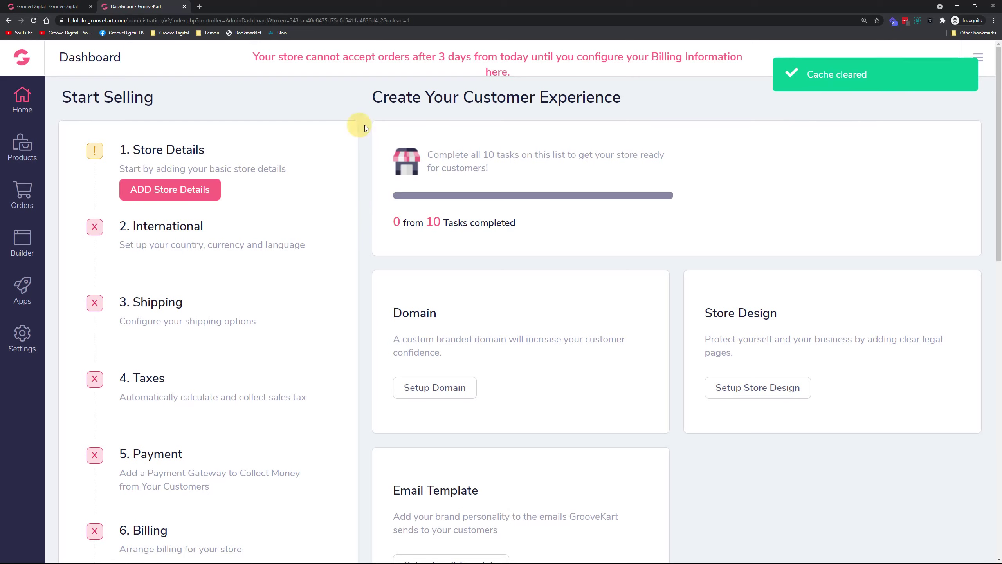
- Review the store setup task list on the dashboard, including the Billing and Launch Store tasks
scroll(156, 335, down, 5)
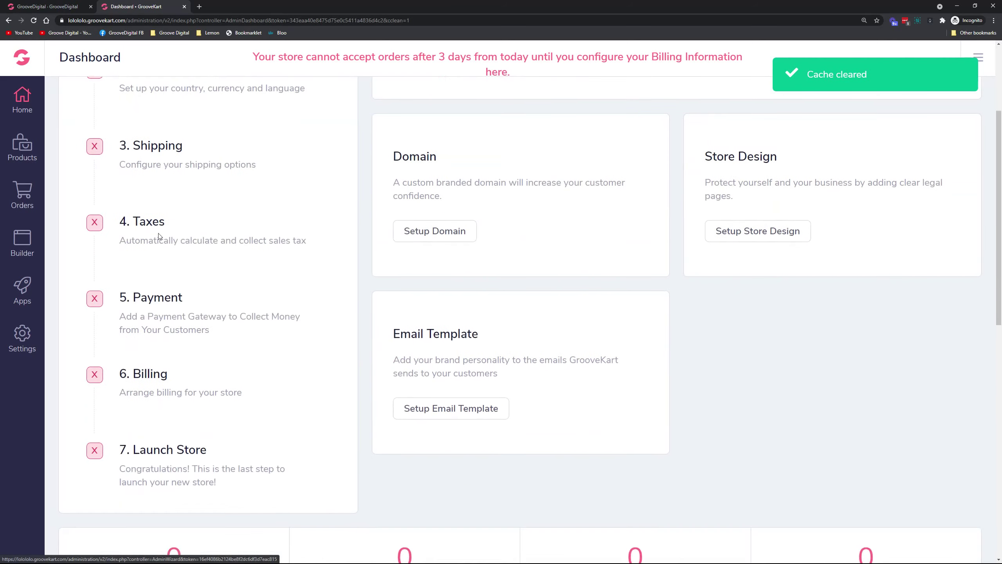
scroll(156, 335, up, 5)
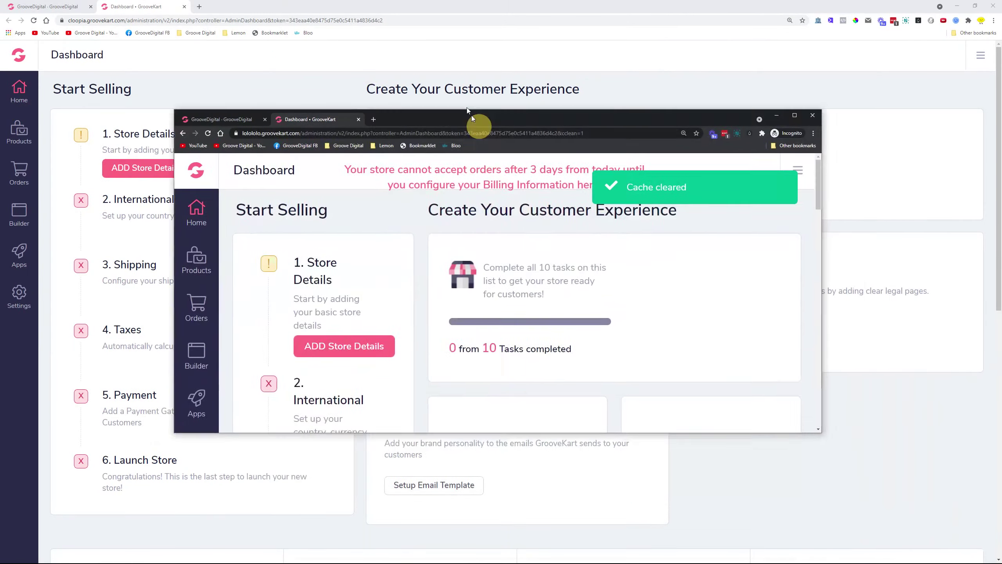
scroll(282, 335, down, 5)
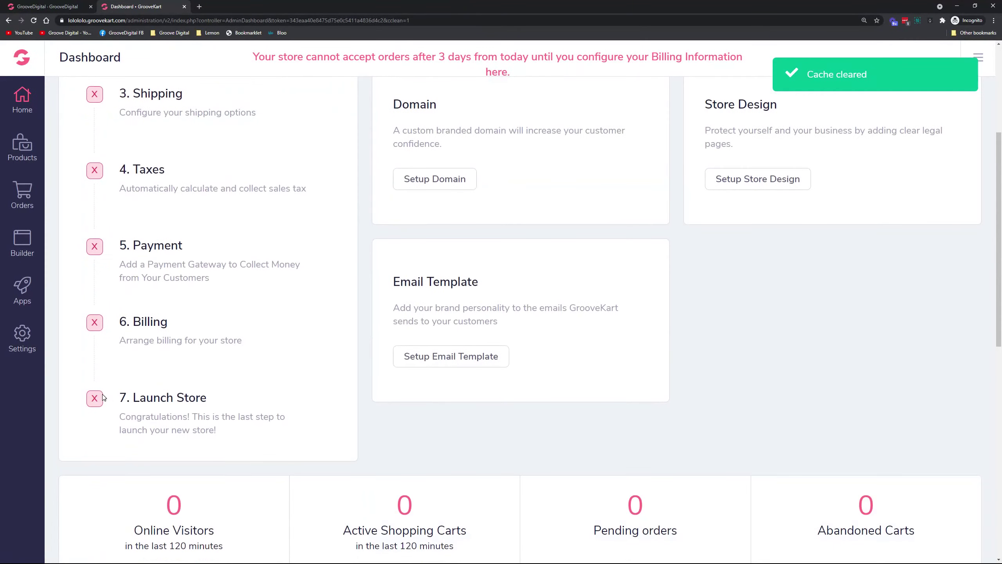
drag(121, 324, 302, 355)
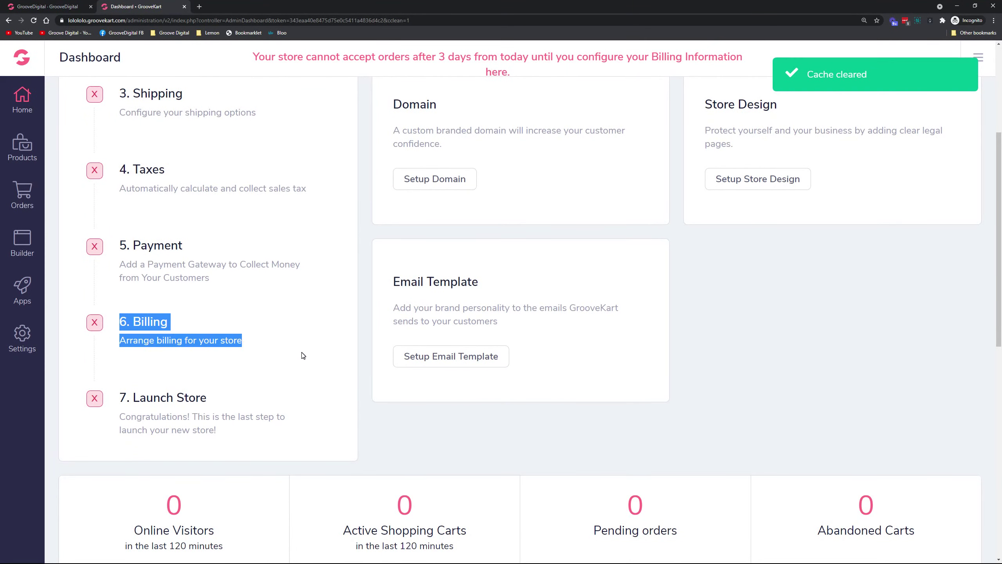
click(292, 355)
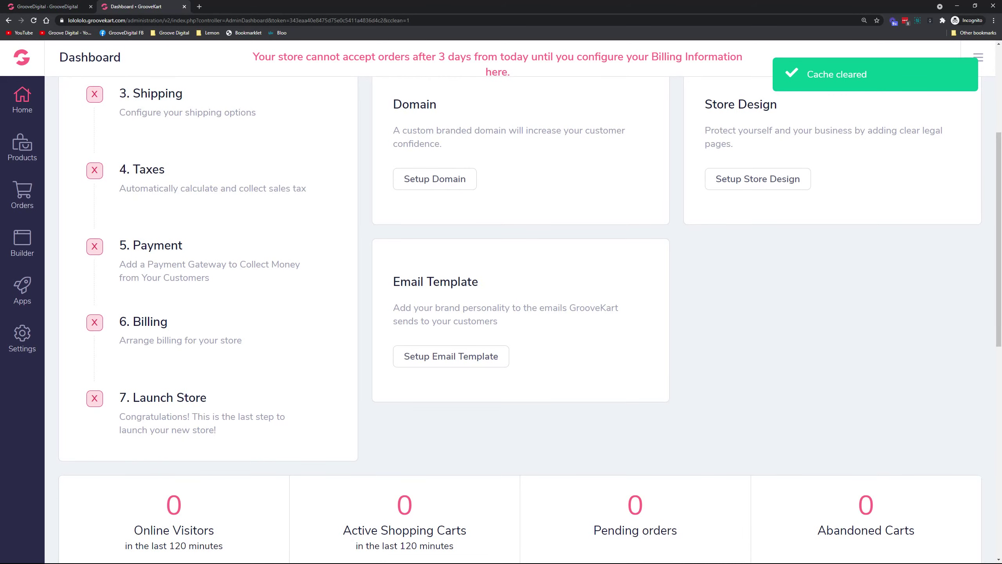
scroll(258, 351, up, 5)
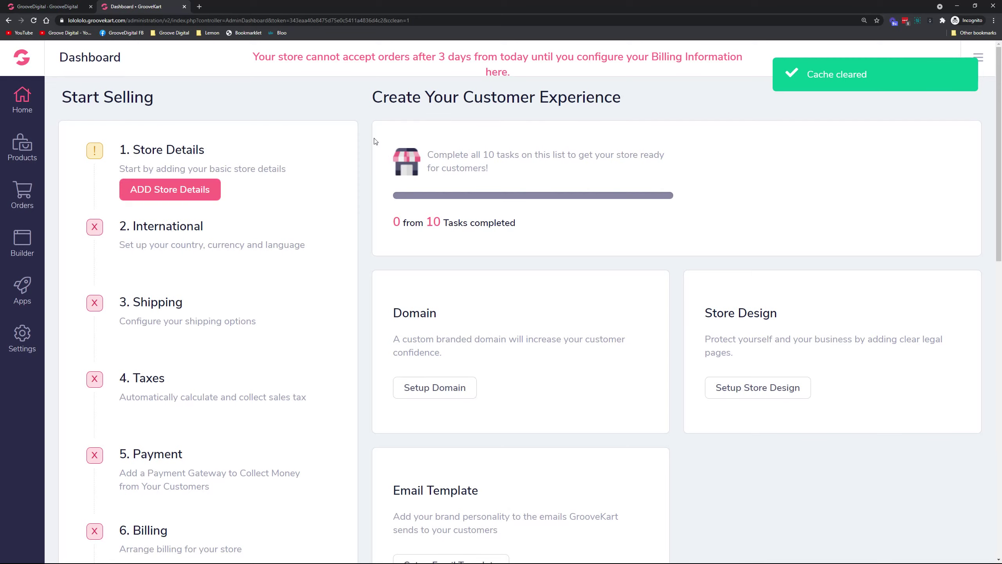
scroll(209, 444, down, 2)
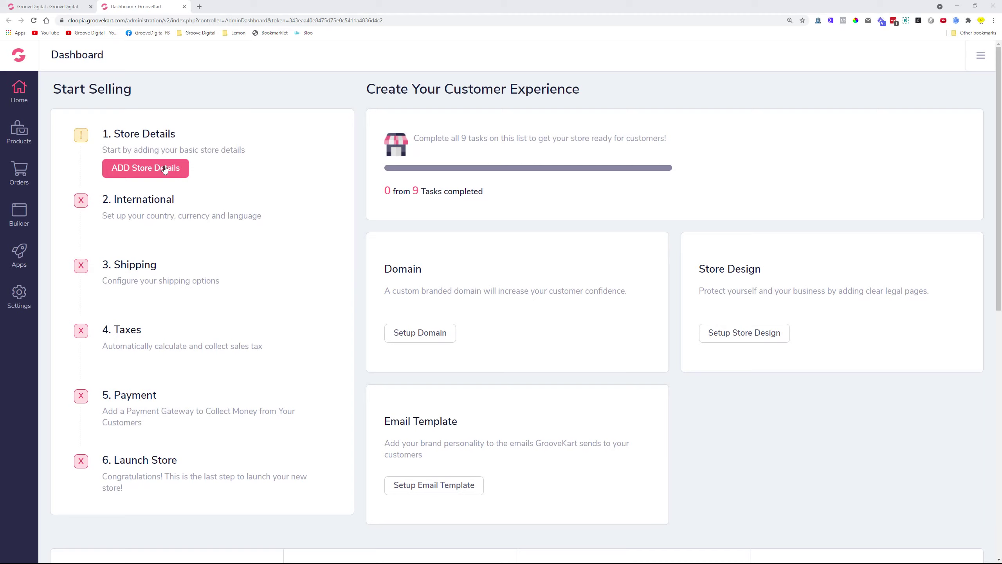
- Open the store details form and fill in the store phone, e-mail and address from a saved autofill entry
click(144, 170)
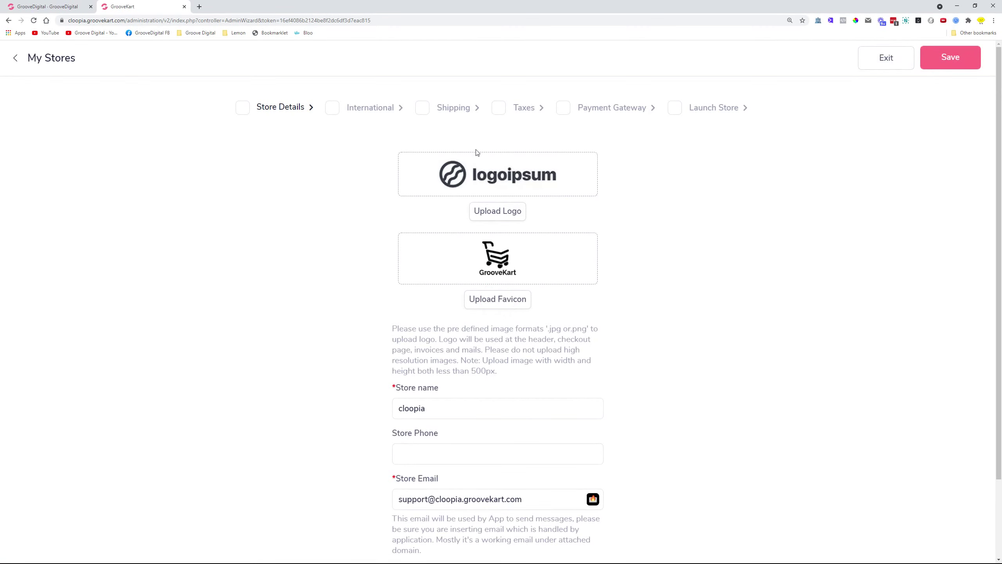
scroll(480, 262, down, 2)
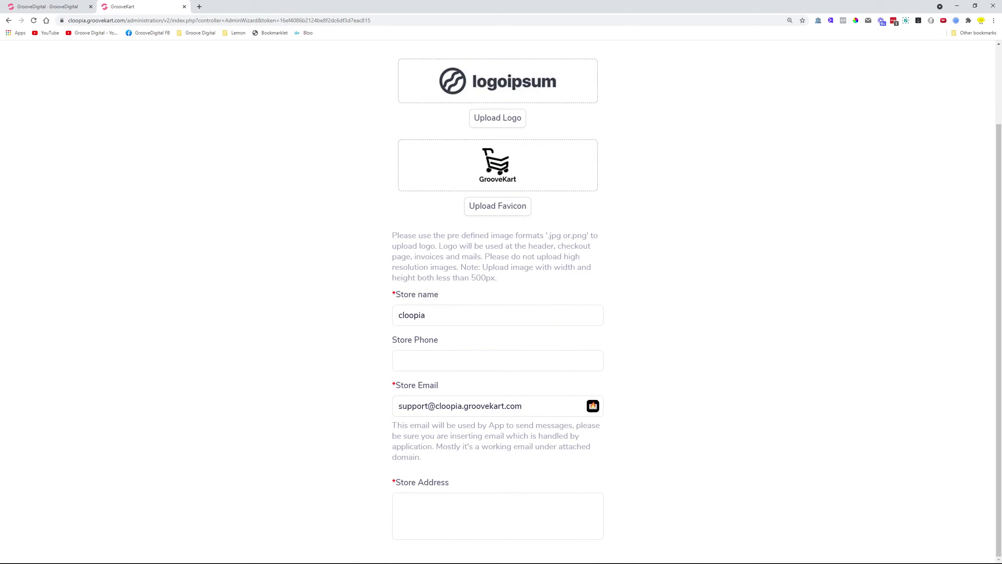
click(426, 505)
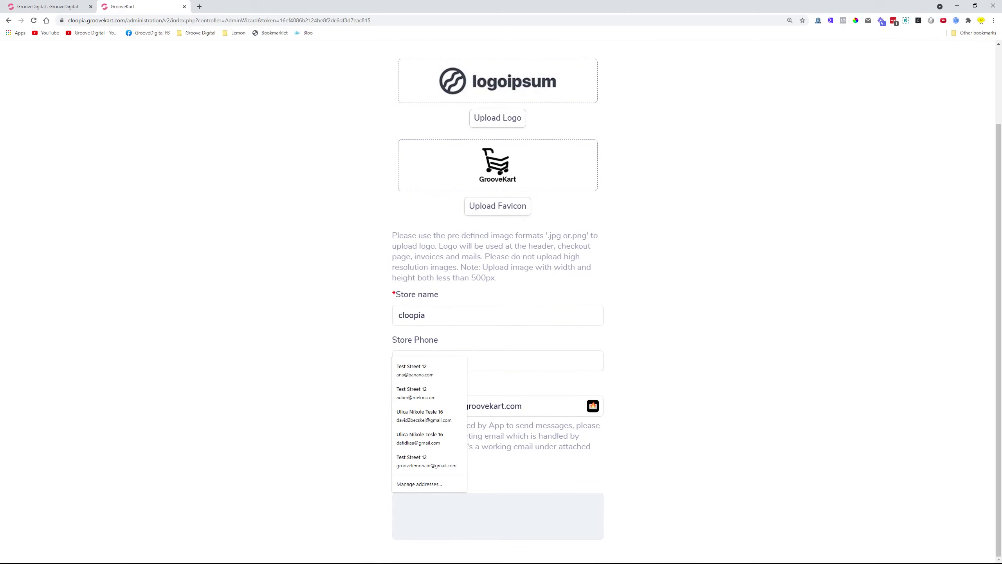
click(425, 375)
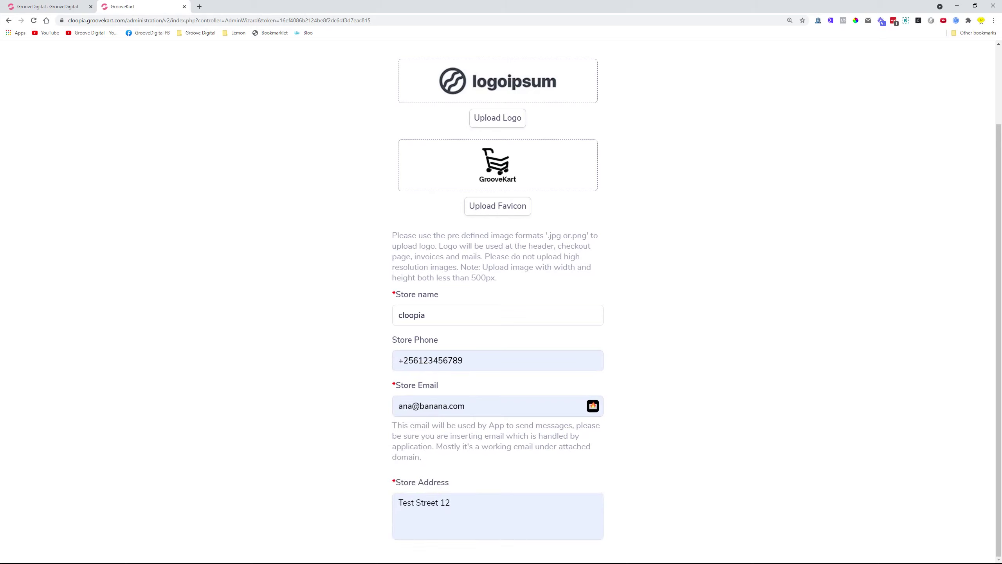
drag(473, 406, 378, 411)
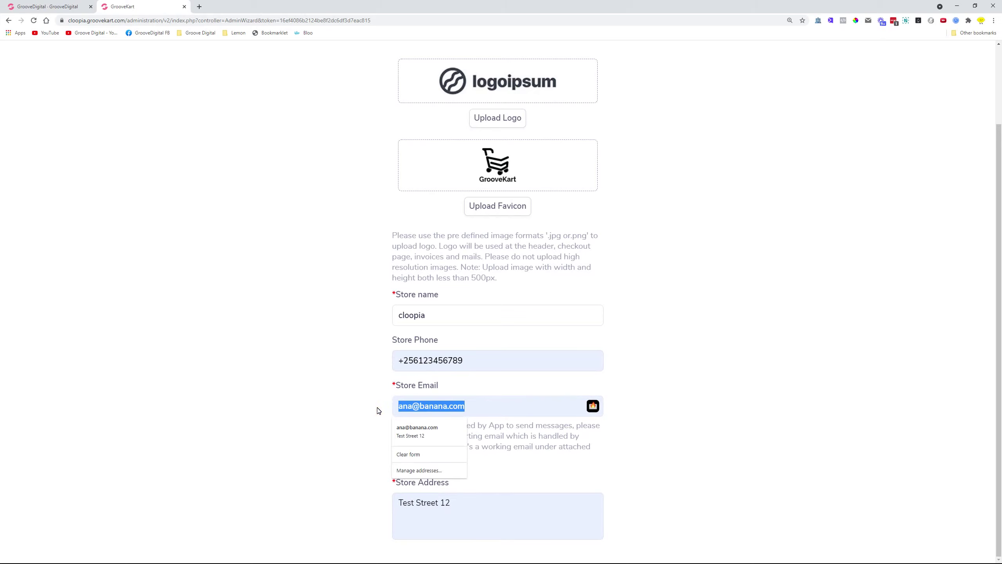
key(BackSpace)
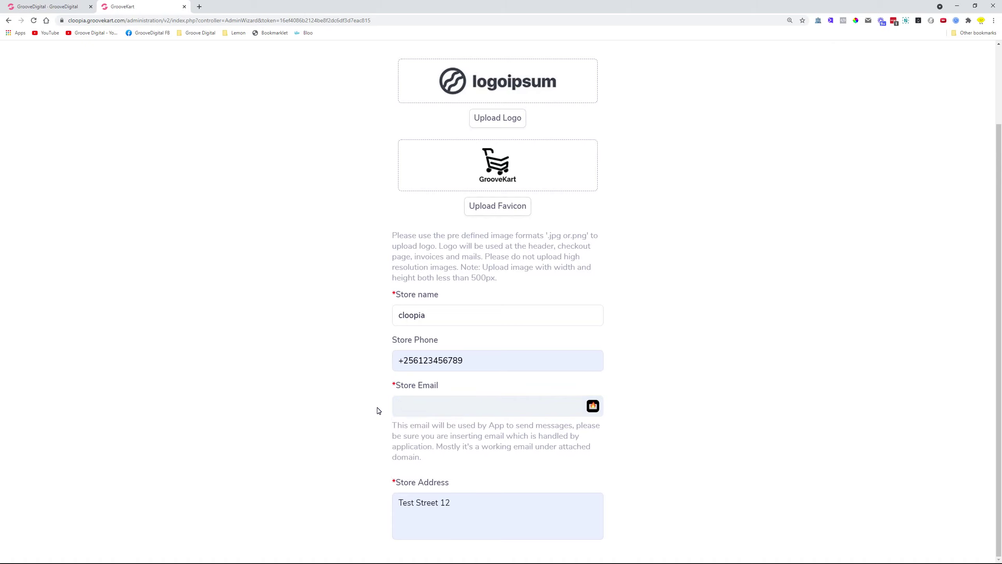
key(ctrl+z)
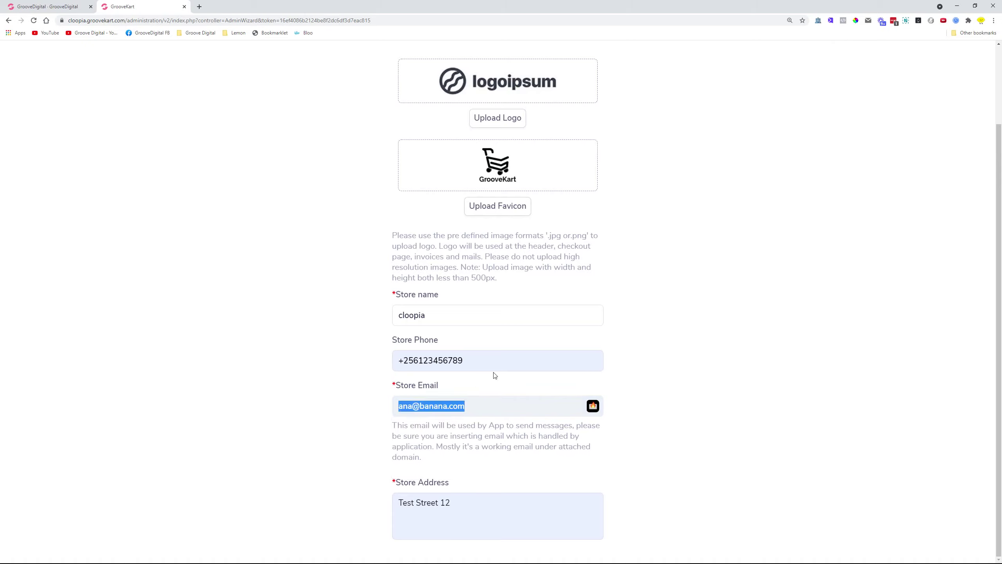
click(501, 384)
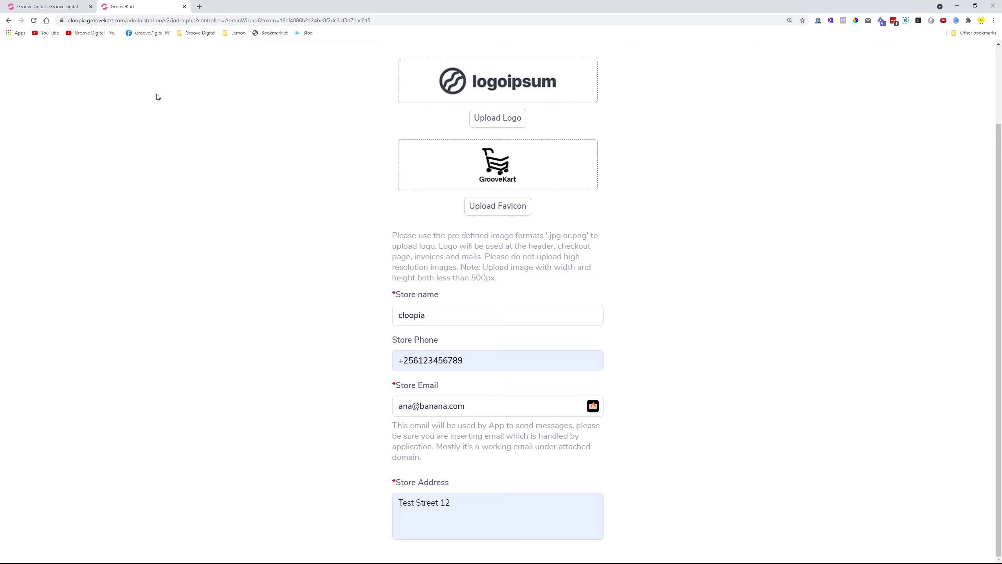
drag(68, 20, 127, 20)
click(465, 406)
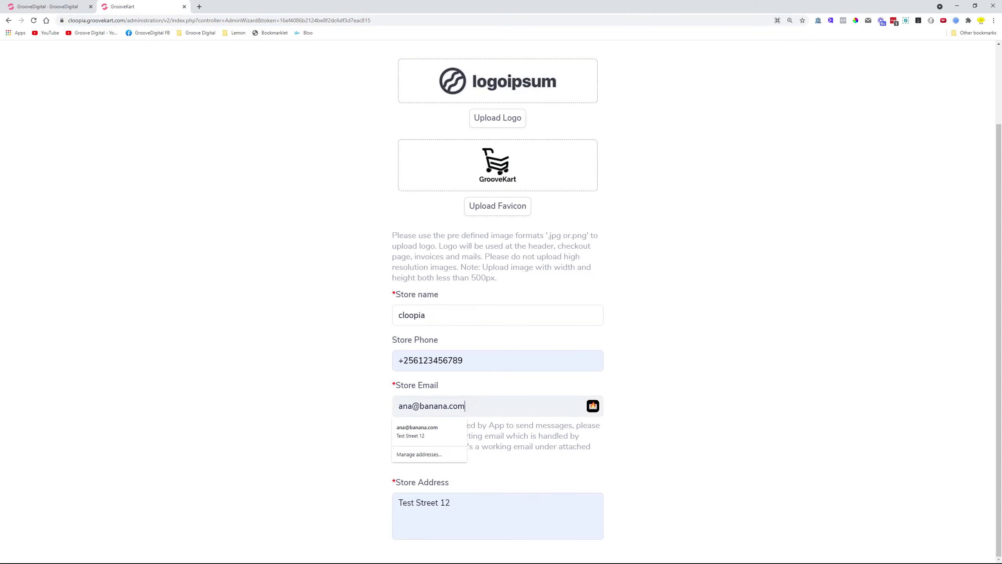
click(730, 403)
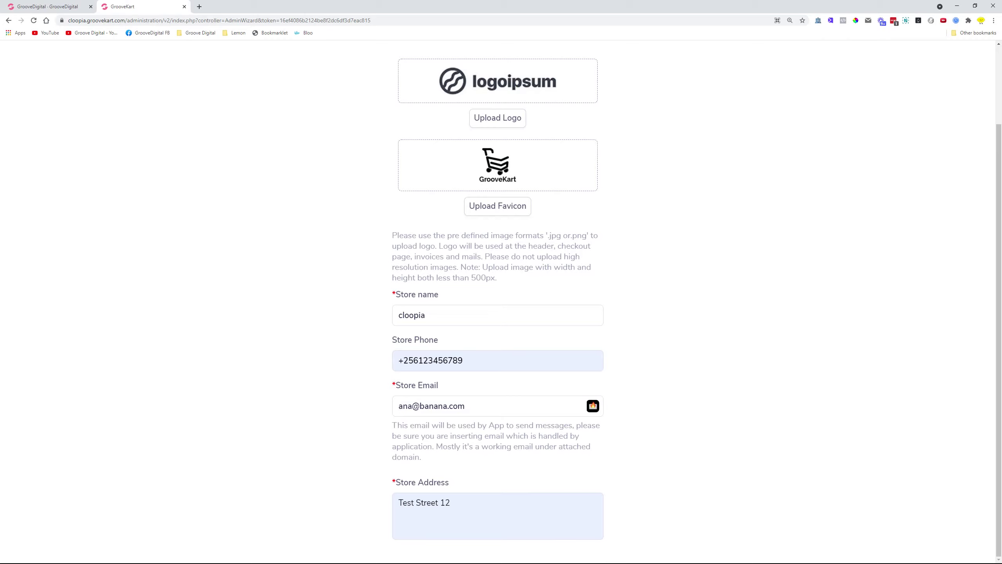
scroll(379, 178, up, 3)
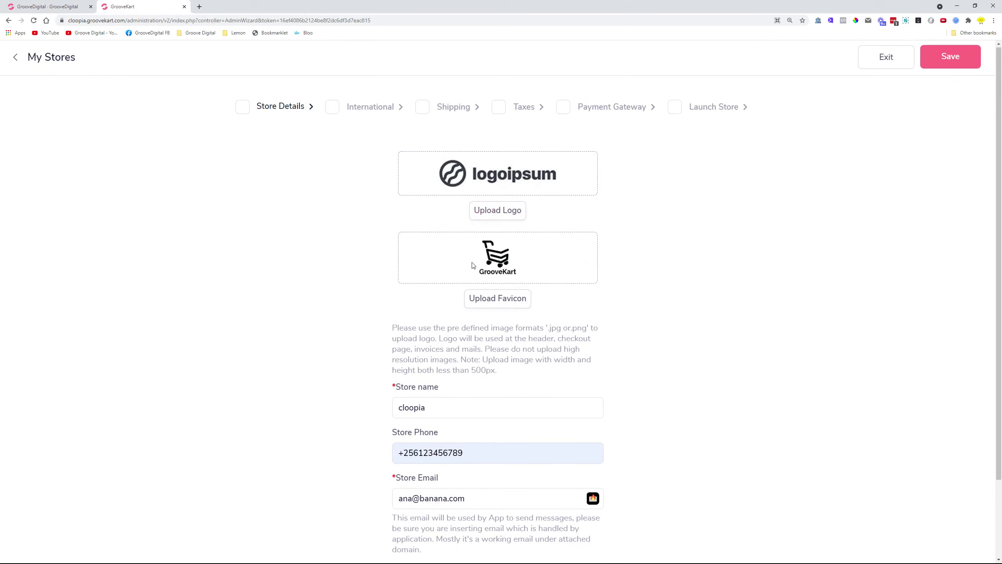
scroll(379, 324, down, 3)
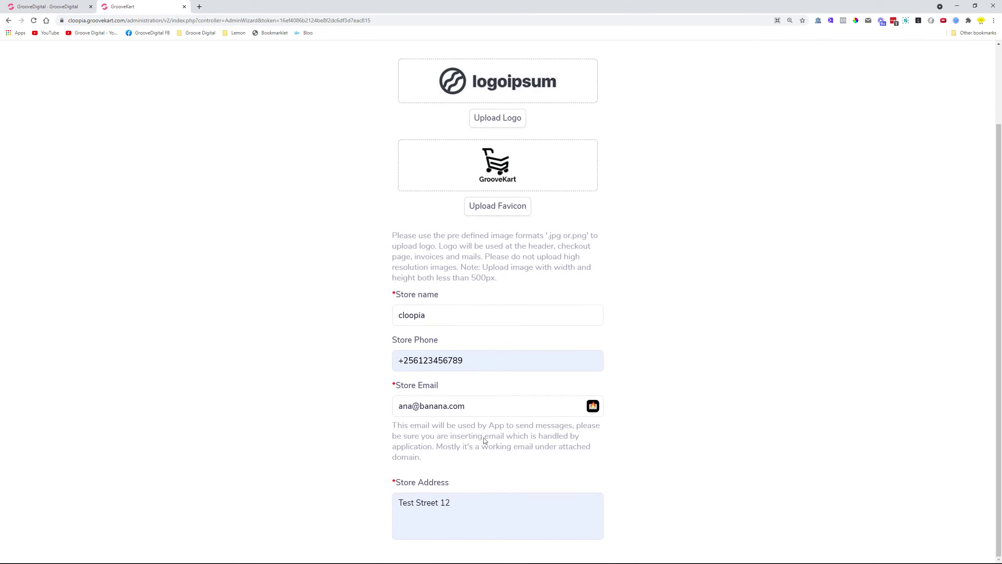
click(458, 406)
drag(458, 405, 393, 405)
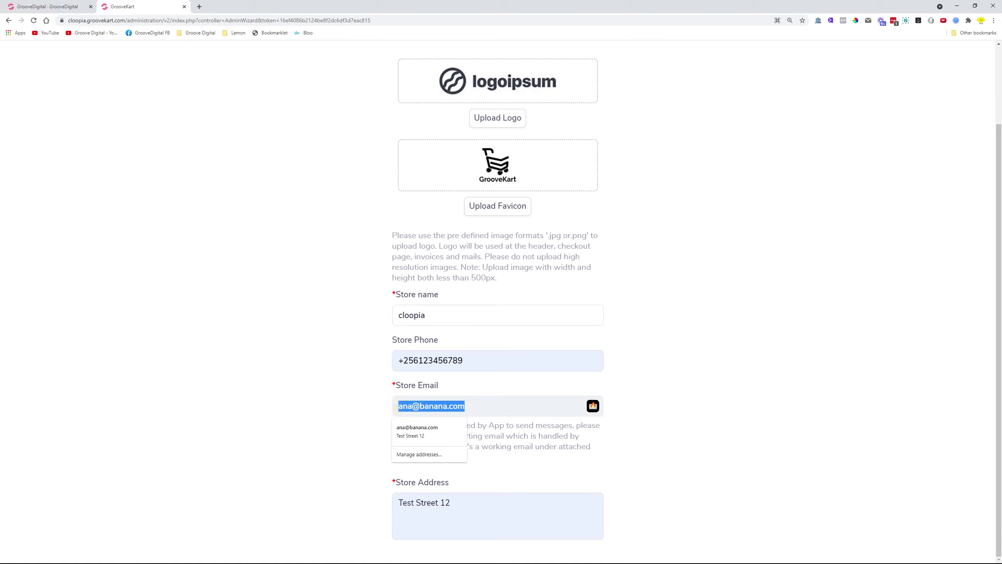
click(658, 392)
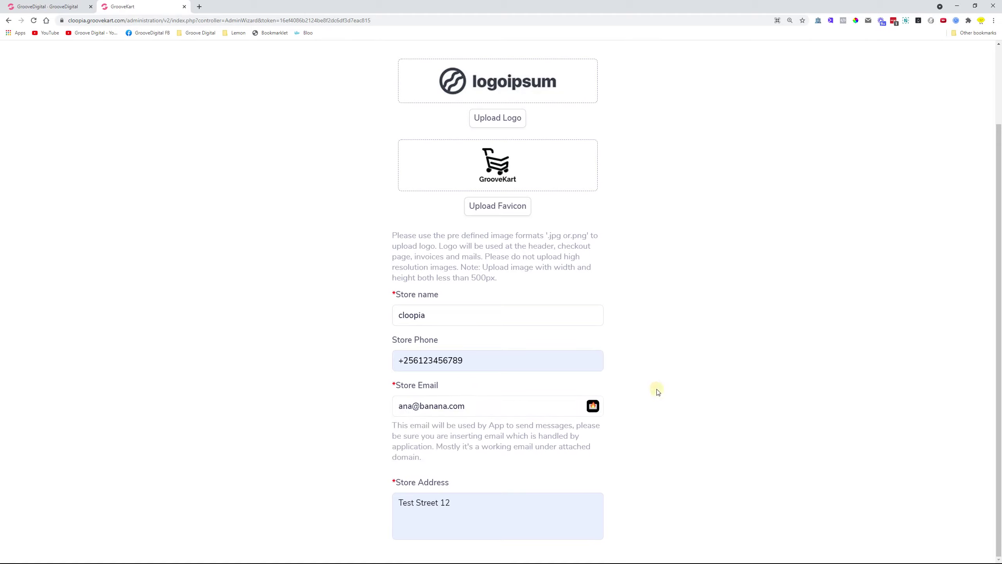
- Save the store details and continue to the International setup stage
scroll(592, 392, up, 3)
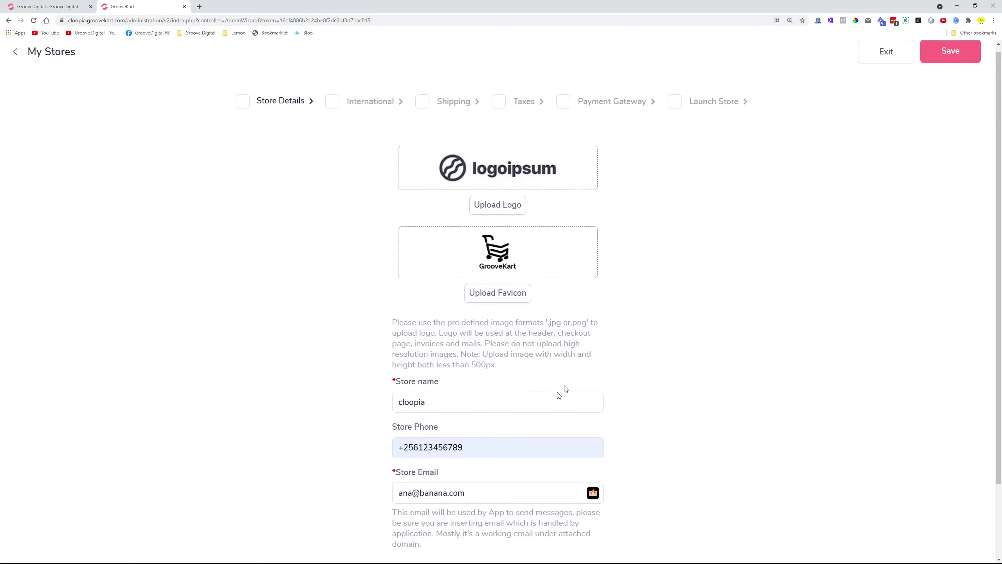
click(957, 63)
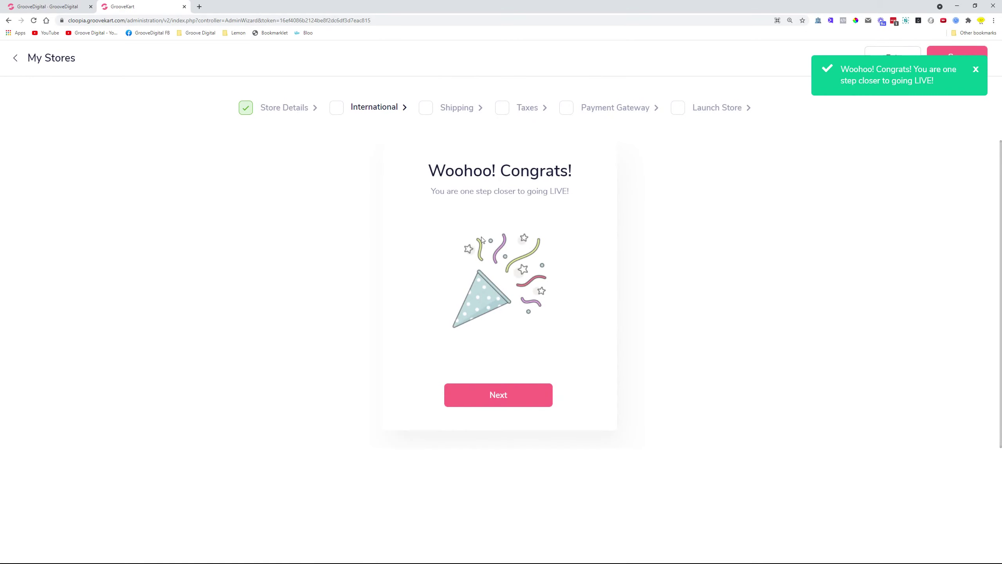
click(497, 399)
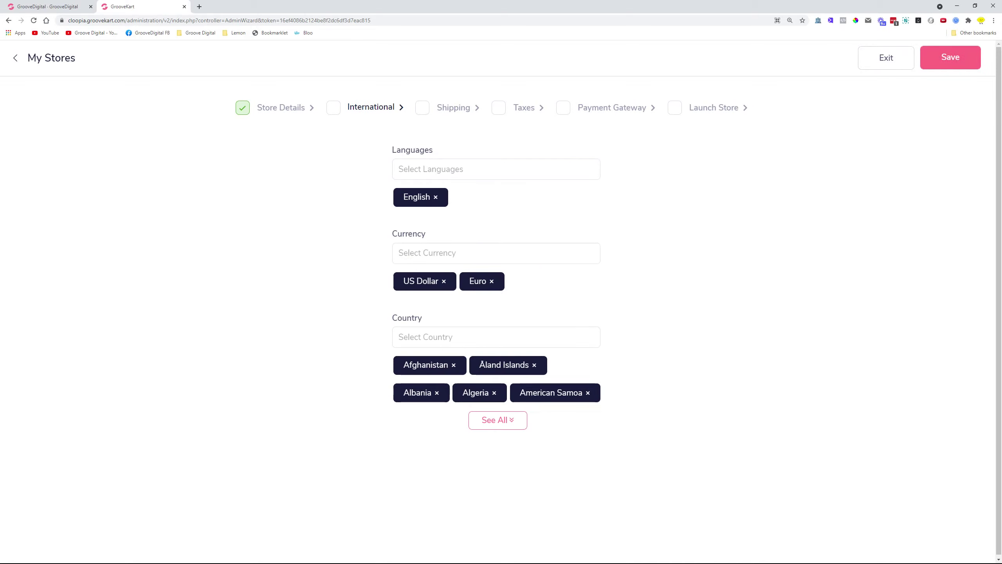
- Look through the selectable languages, currencies and countries for the store without changing the selection
click(431, 165)
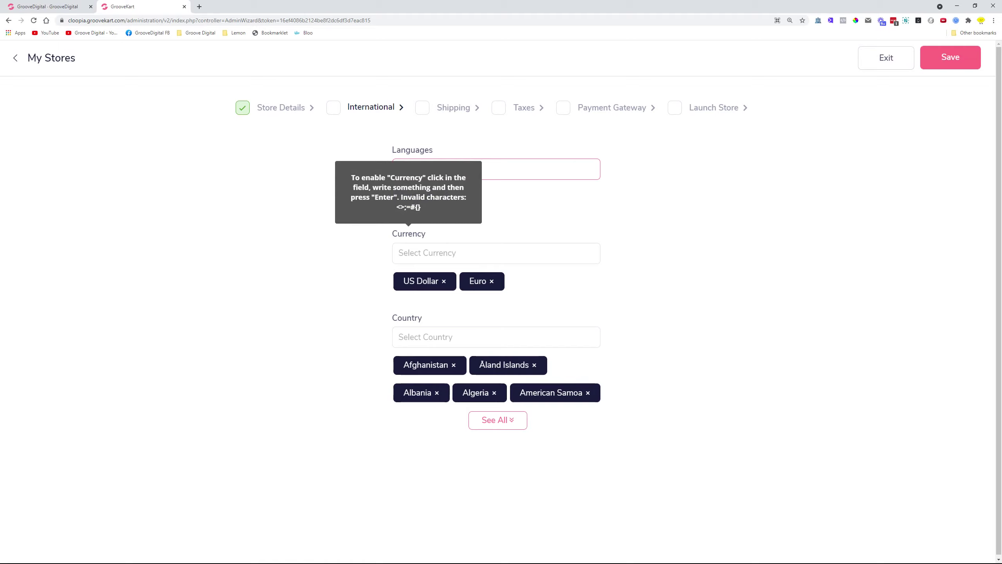
click(410, 248)
scroll(439, 331, down, 4)
scroll(441, 354, up, 4)
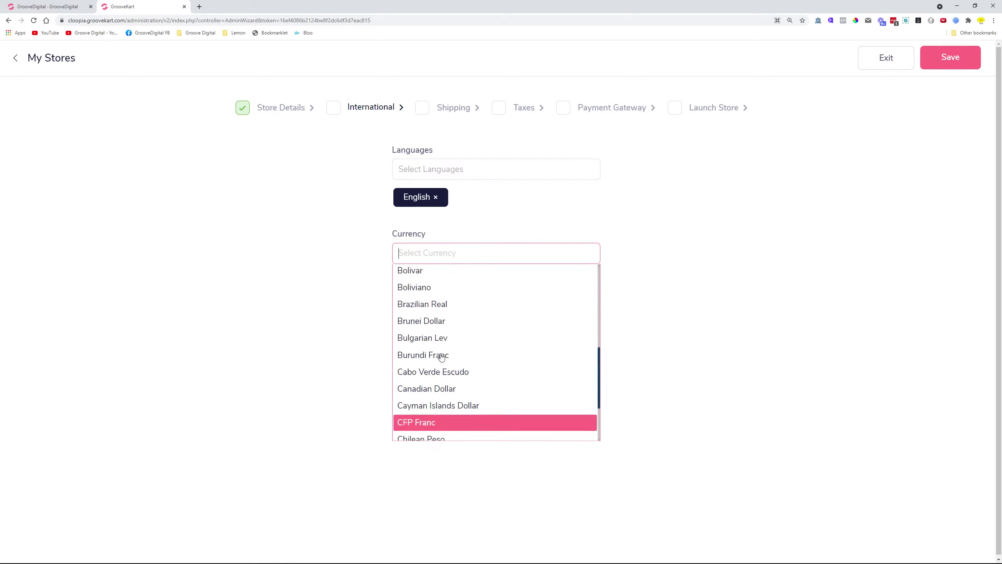
click(486, 235)
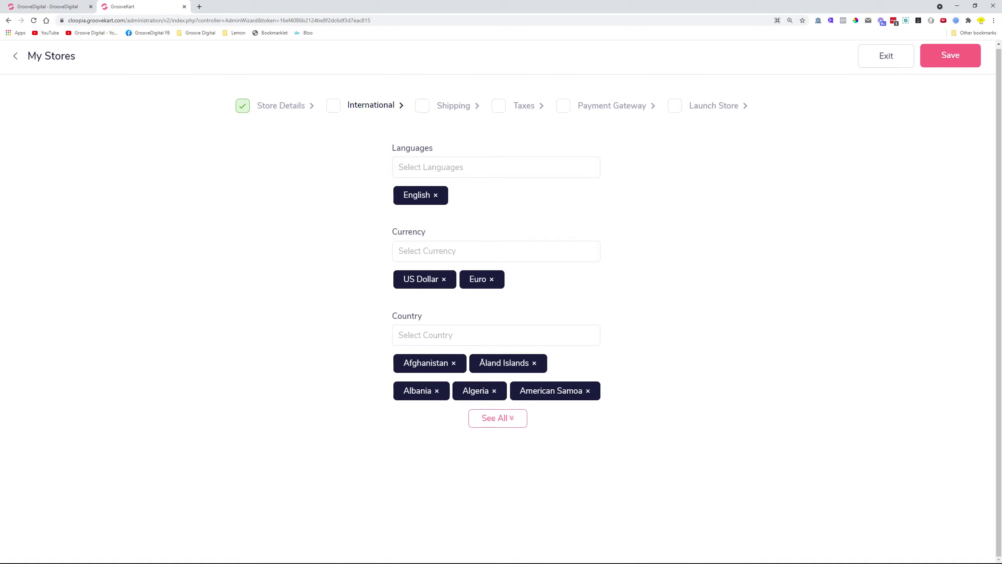
click(436, 334)
click(354, 326)
- Save the international settings and start setting up shipping methods
click(947, 57)
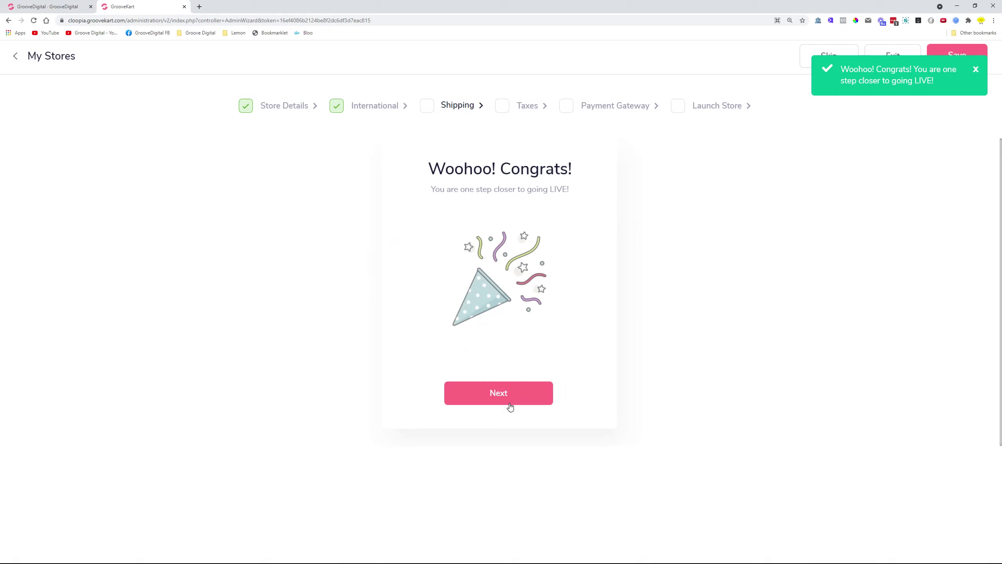
click(509, 399)
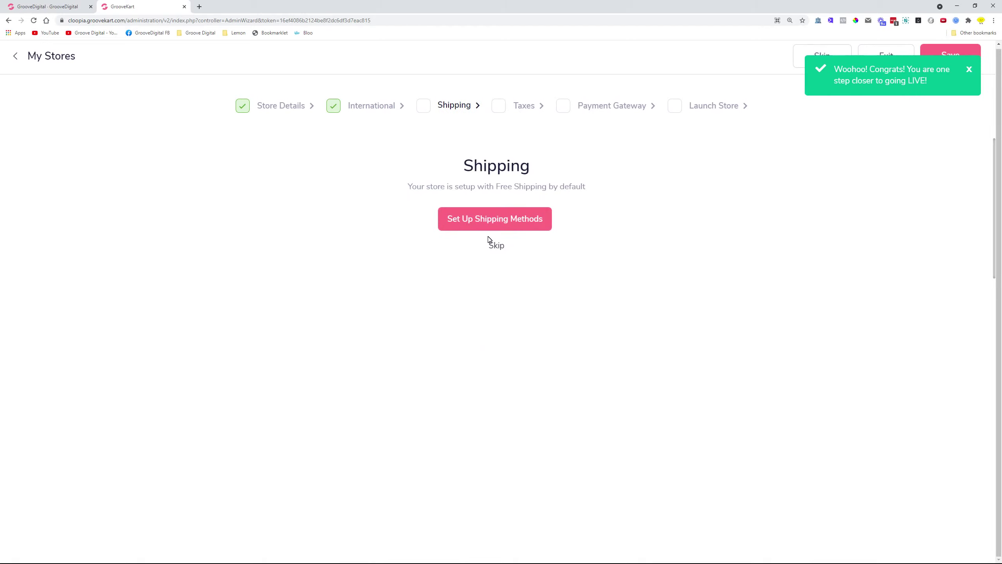
click(485, 224)
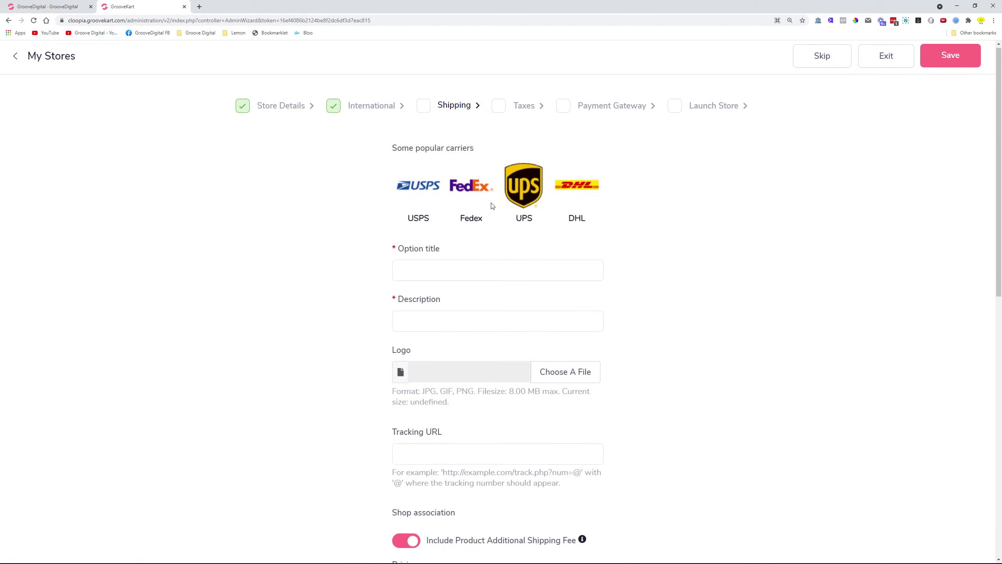
- Try the Fedex, USPS and UPS carrier presets for the shipping option
click(471, 191)
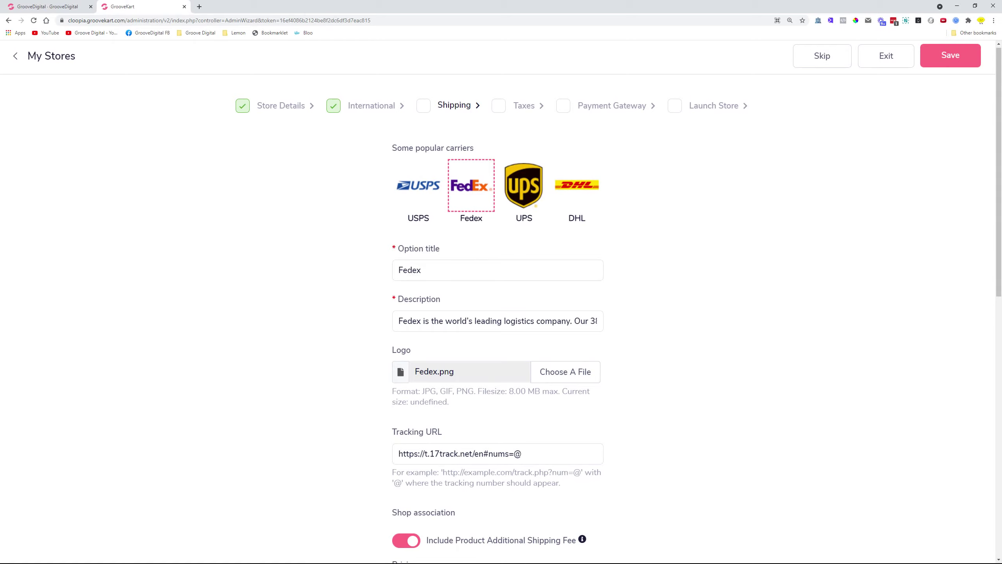
click(423, 191)
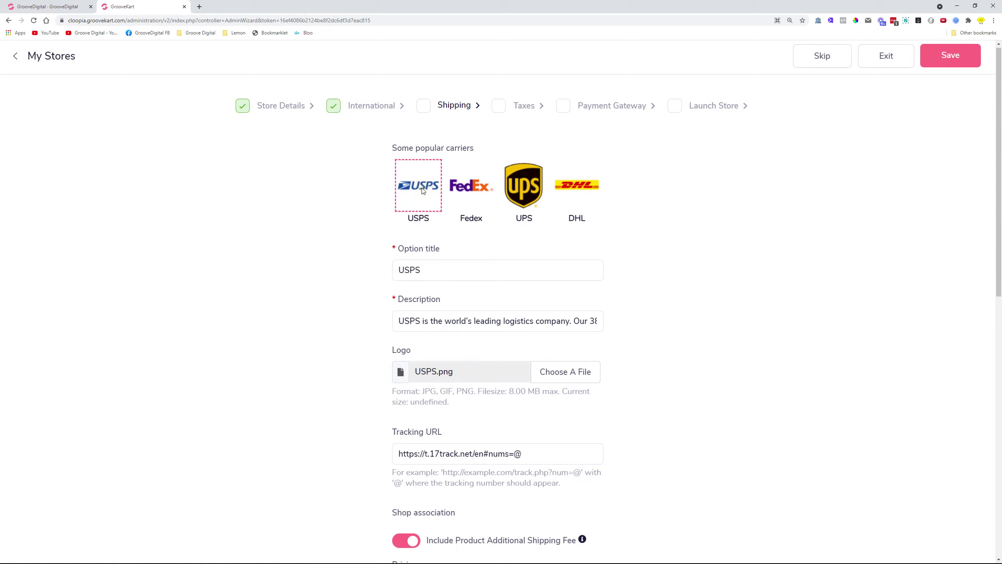
click(539, 190)
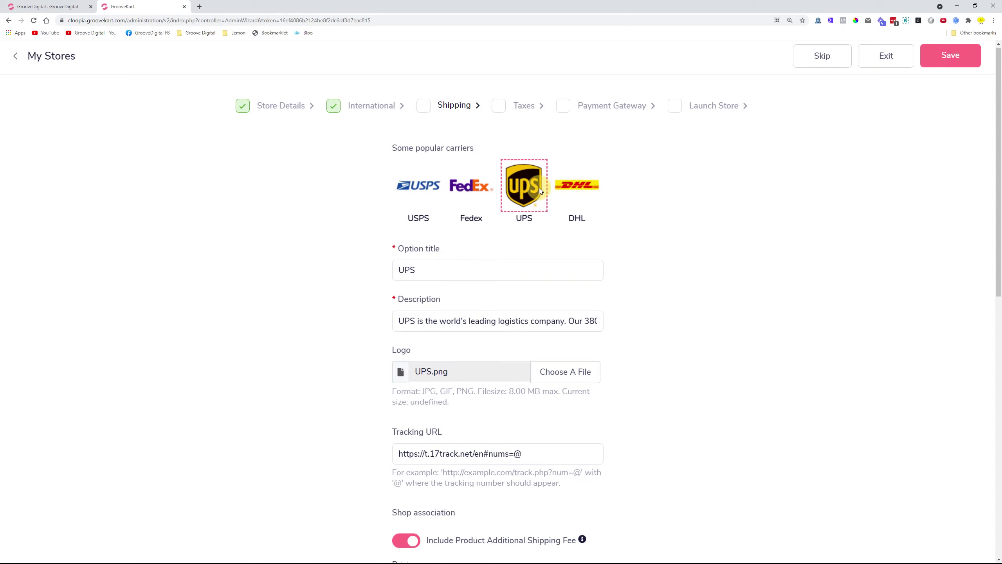
- Choose the DHL carrier preset for the shipping option and check its prefilled details
click(578, 191)
scroll(387, 386, down, 2)
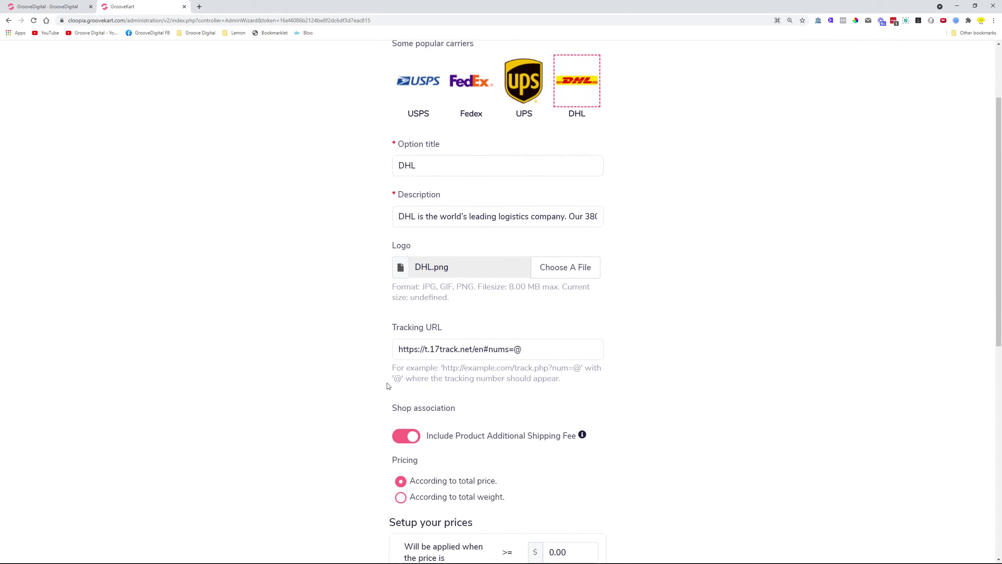
scroll(351, 319, up, 2)
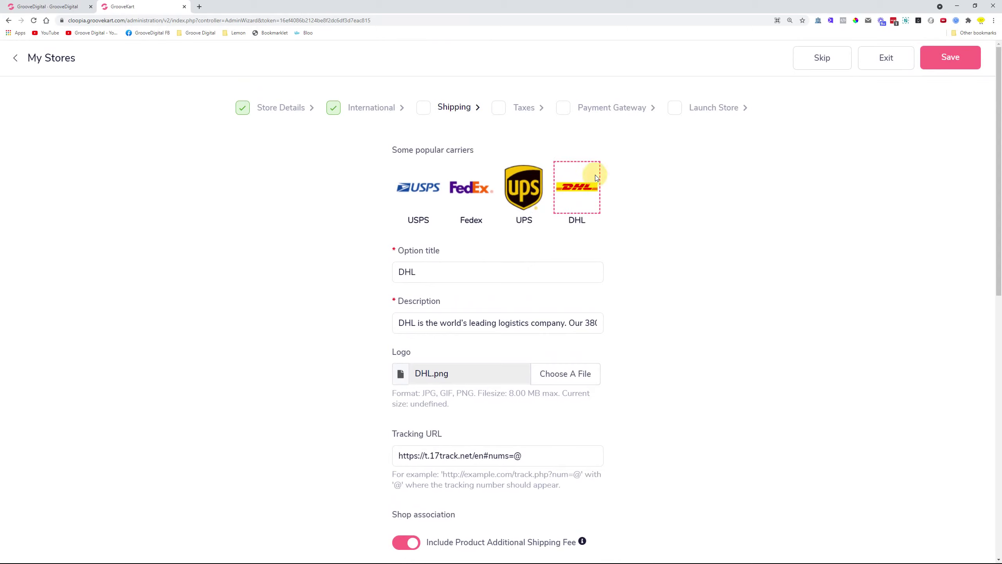
- Review the DHL option's tracking, shipping fee and pricing settings, and skip the shipping setup without saving
scroll(588, 201, down, 3)
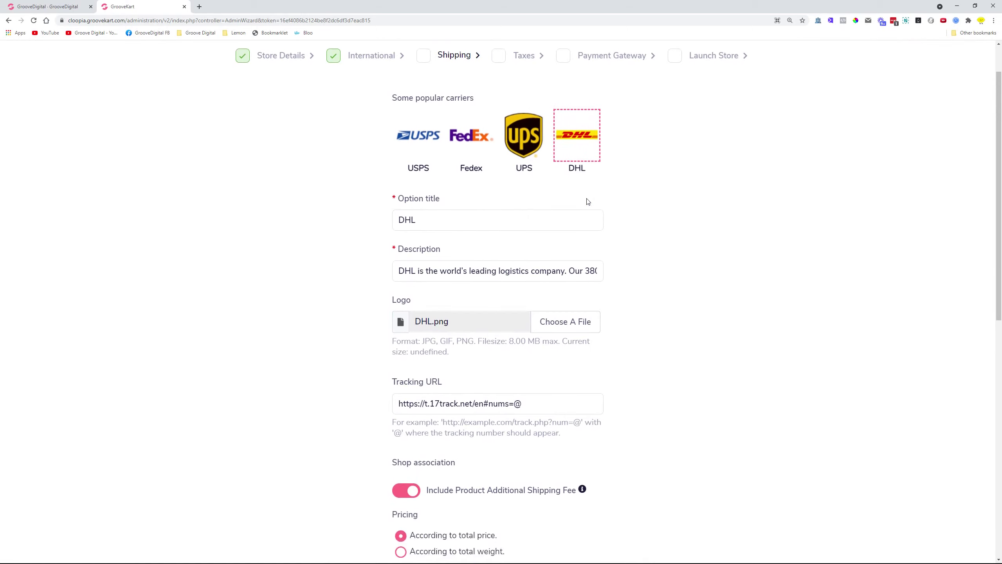
scroll(496, 257, down, 8)
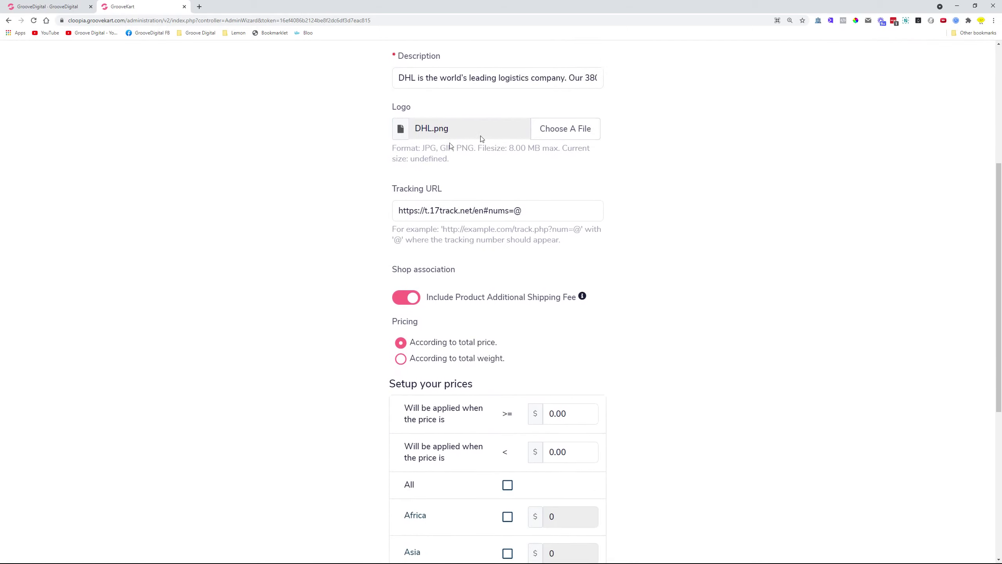
scroll(363, 340, up, 11)
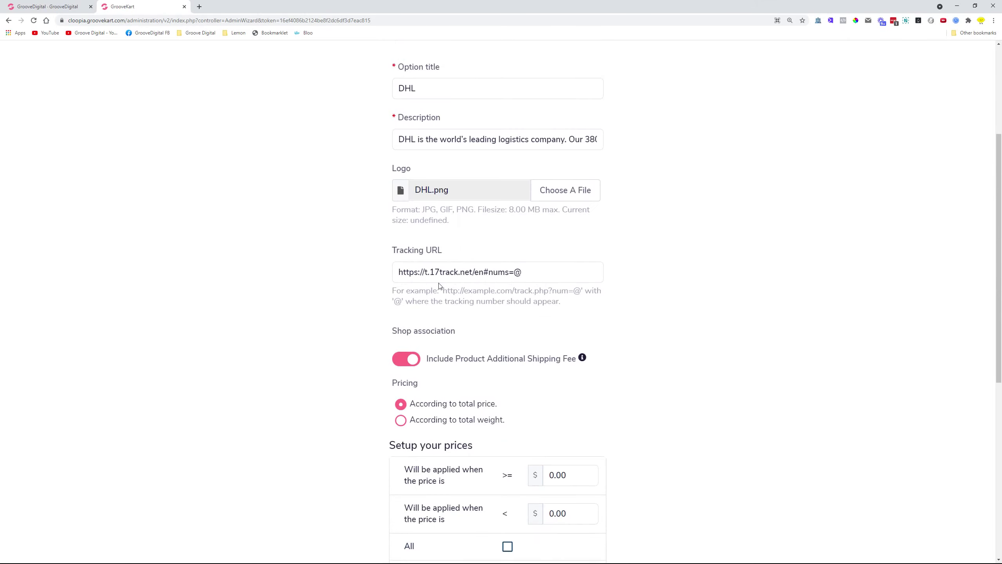
click(823, 63)
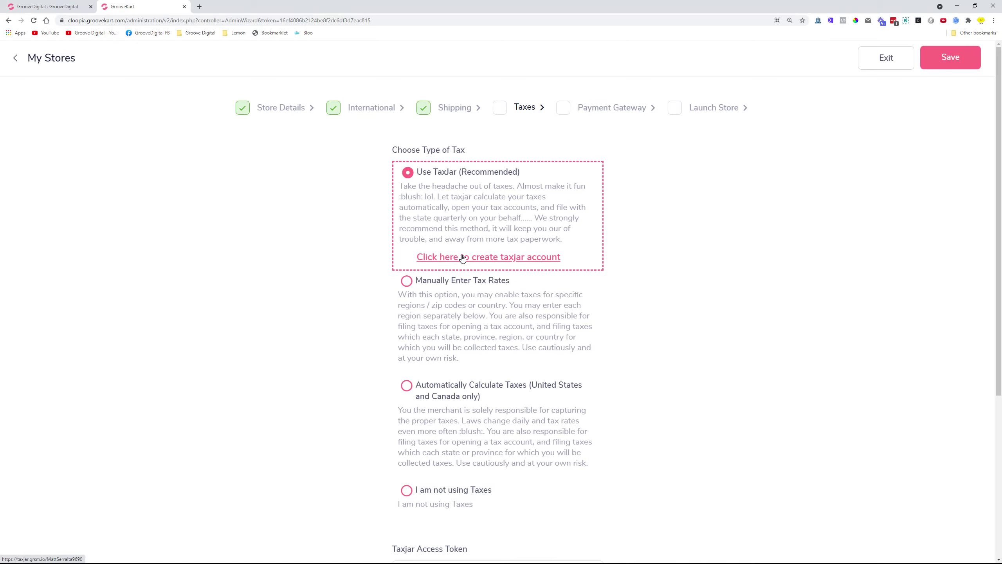
- Set the tax type to "I am not using Taxes", save it and continue to the payment gateway setup
scroll(463, 258, down, 3)
click(407, 177)
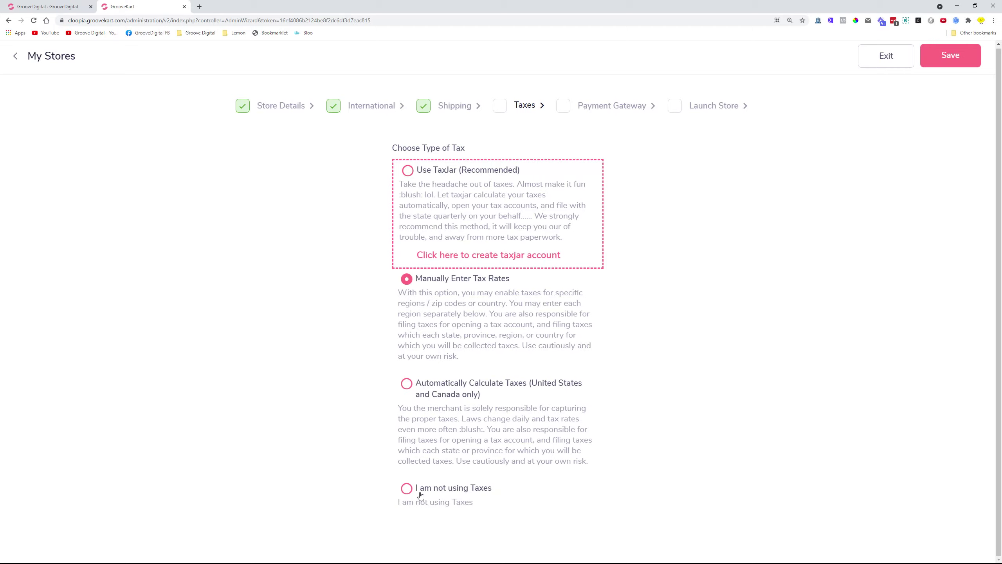
click(406, 489)
click(944, 58)
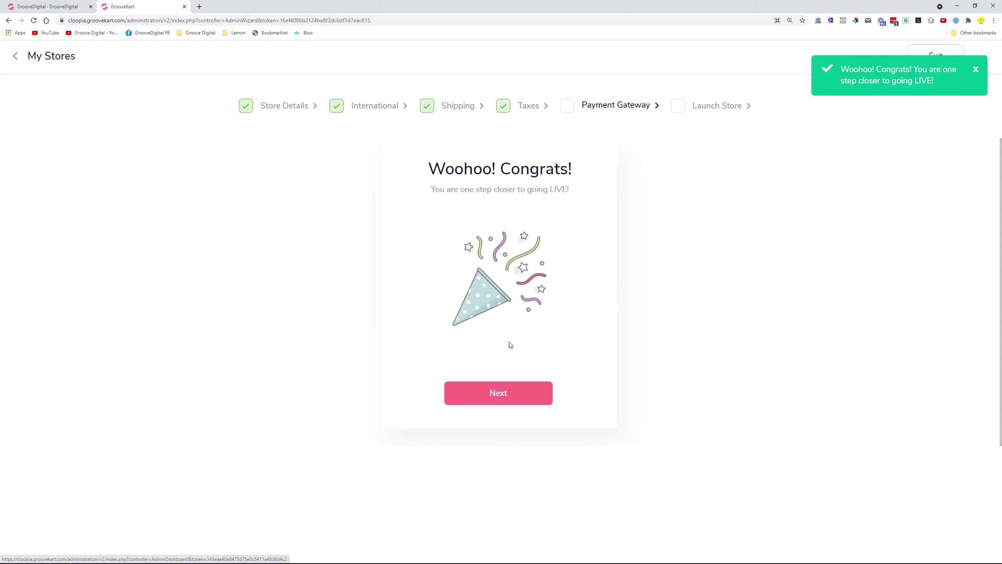
click(498, 397)
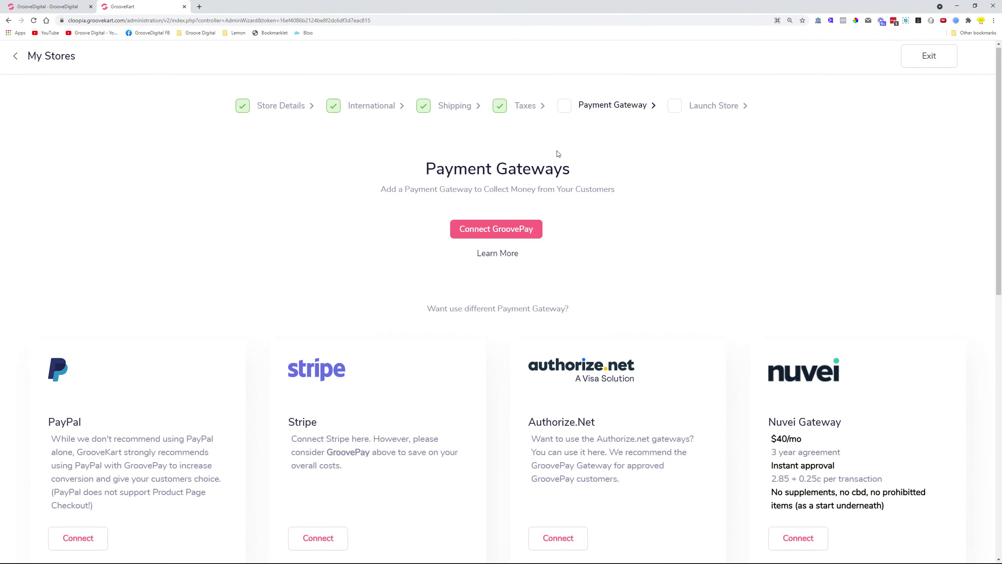
- Look over the available payment gateways, connect GroovePay and close its settings without entering an API key
scroll(308, 206, down, 2)
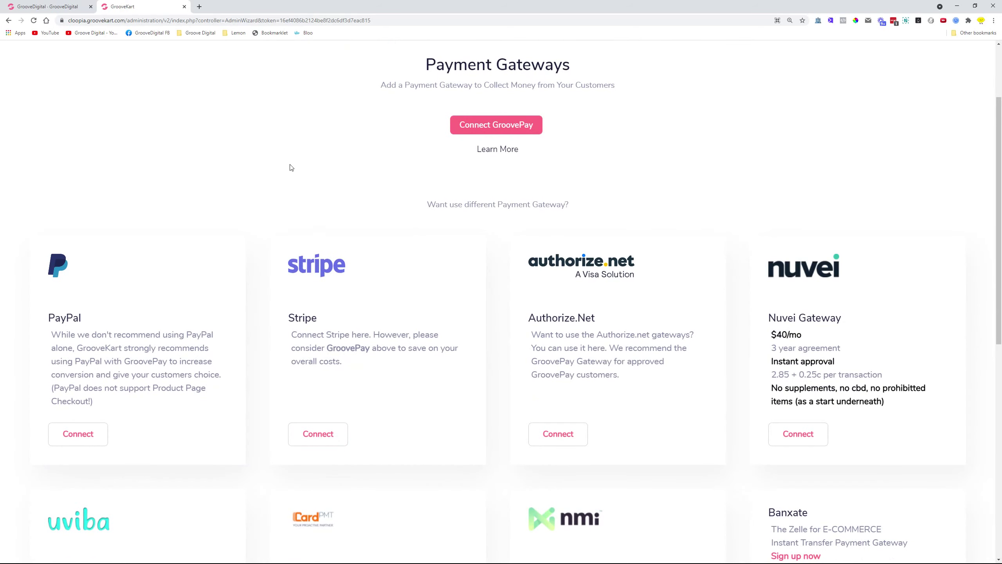
scroll(255, 175, down, 2)
scroll(256, 175, up, 2)
scroll(631, 348, down, 5)
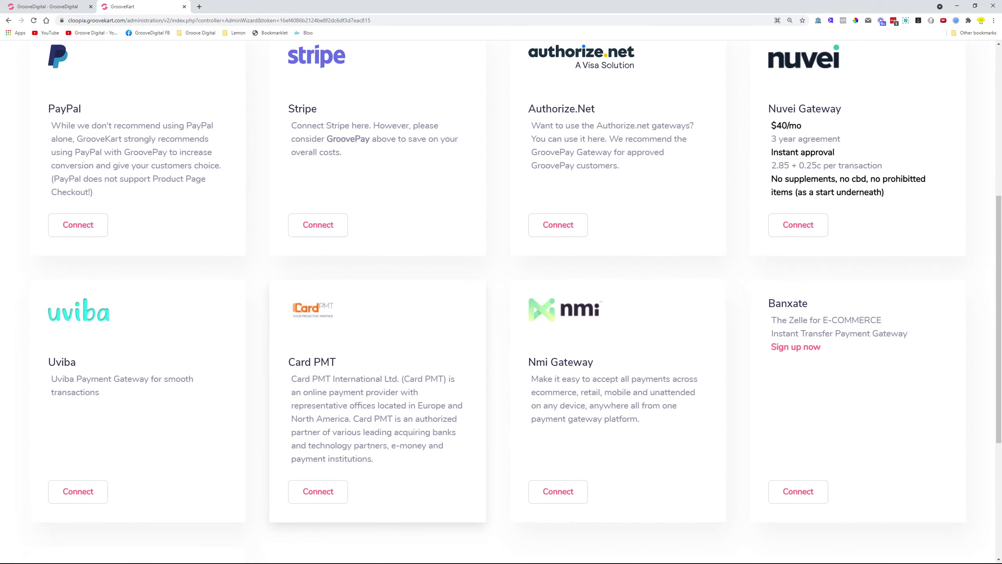
scroll(483, 380, up, 6)
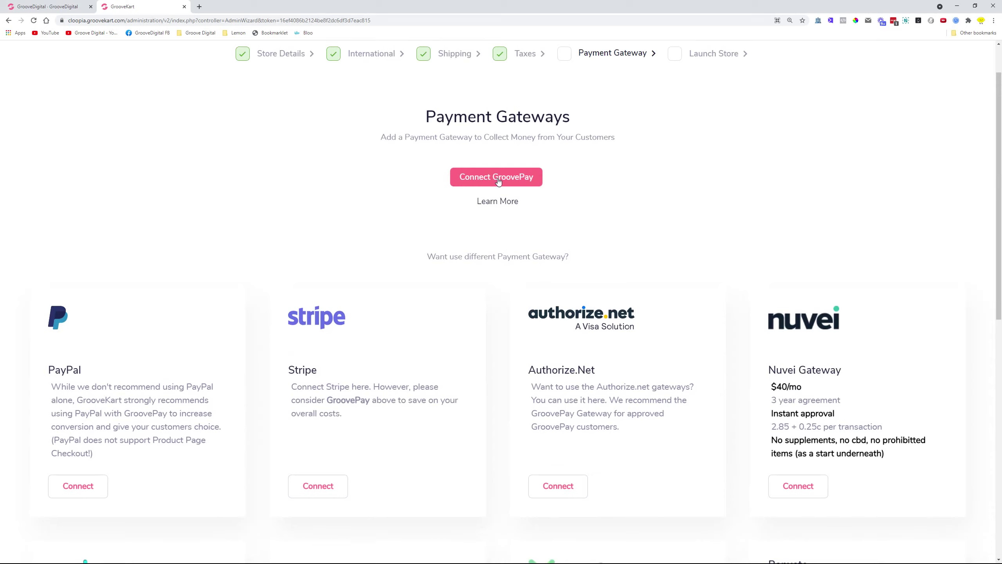
click(498, 181)
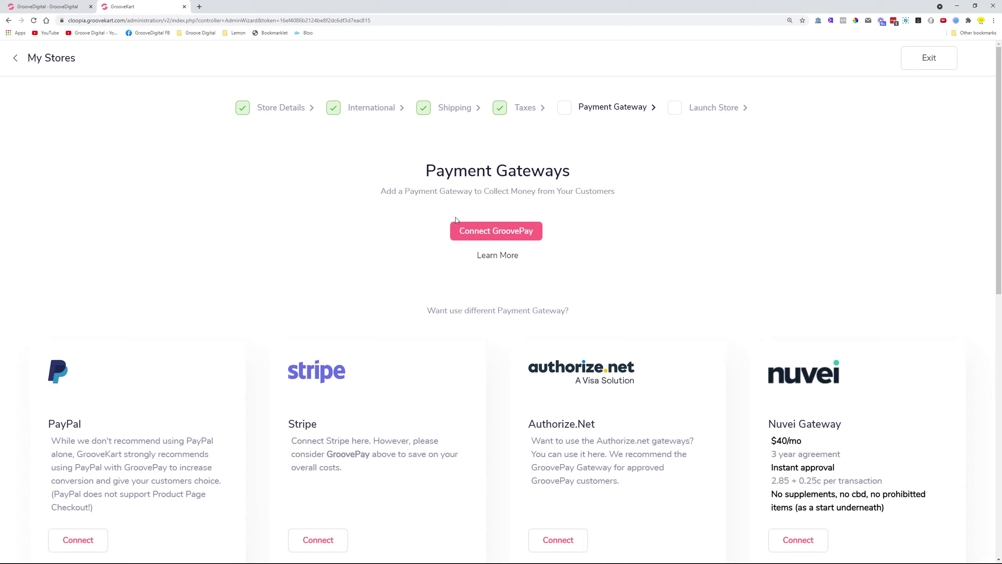
click(482, 229)
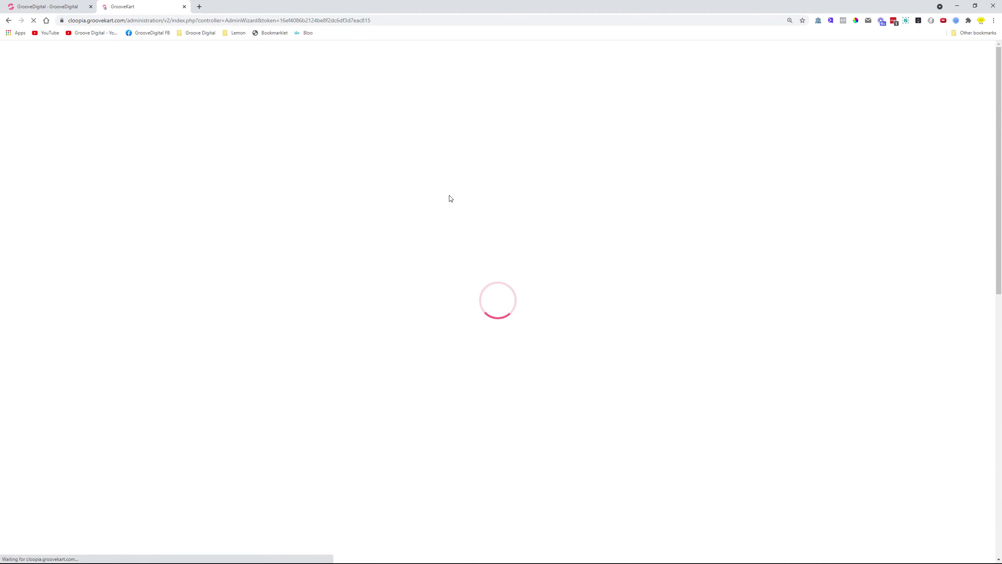
click(483, 236)
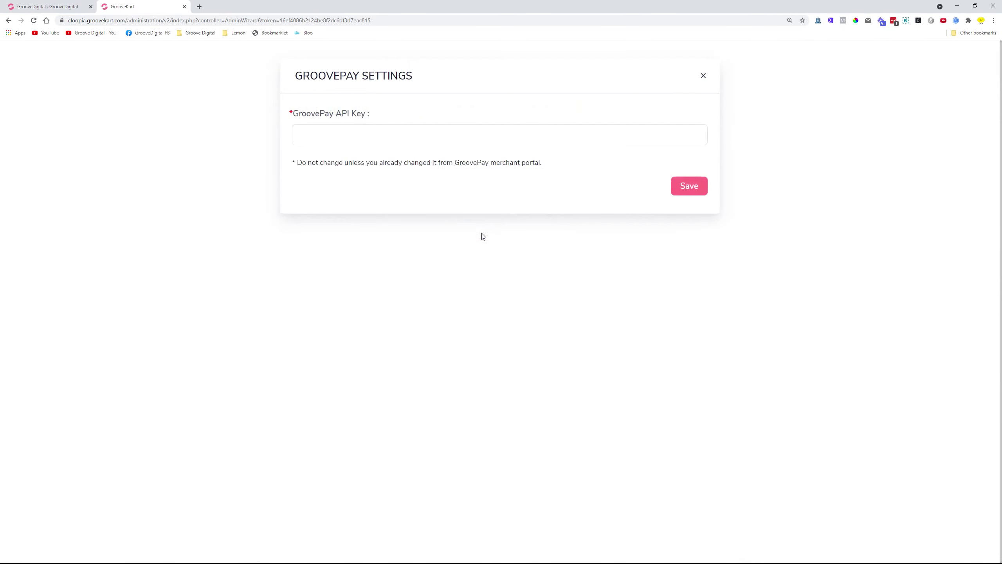
click(300, 138)
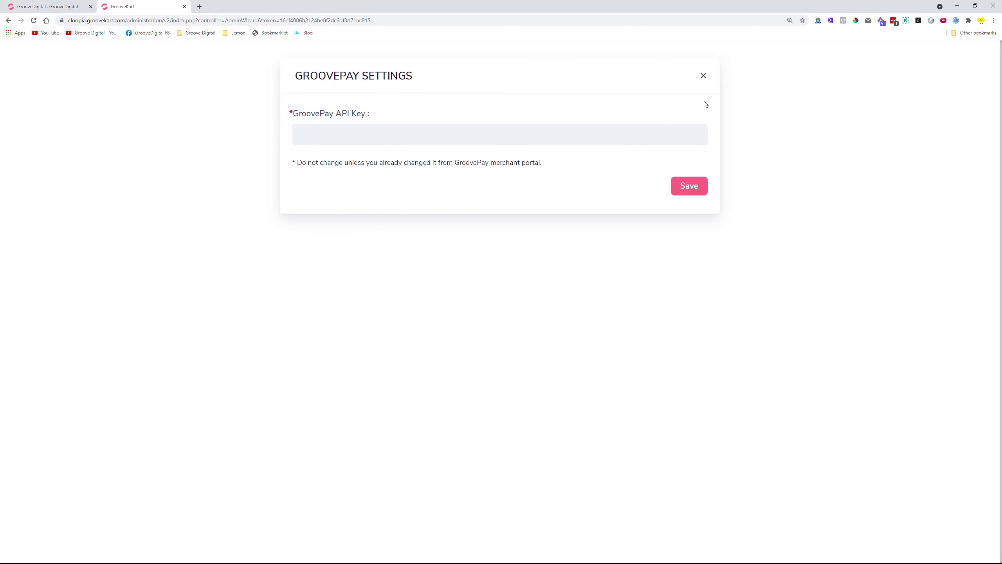
click(704, 75)
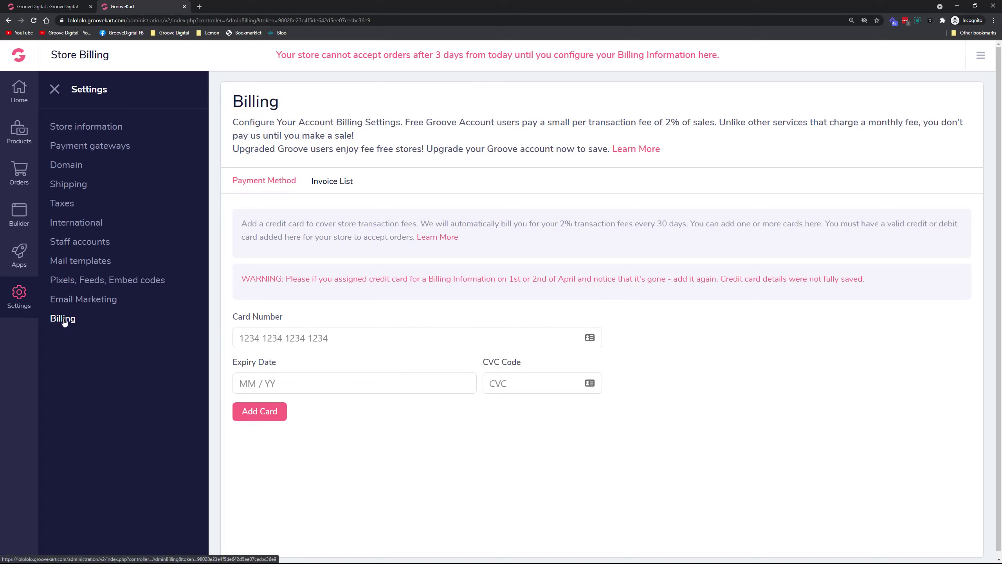
- Review the Store Billing page's transaction fee terms, payment method form and invoice list in the other store
click(55, 89)
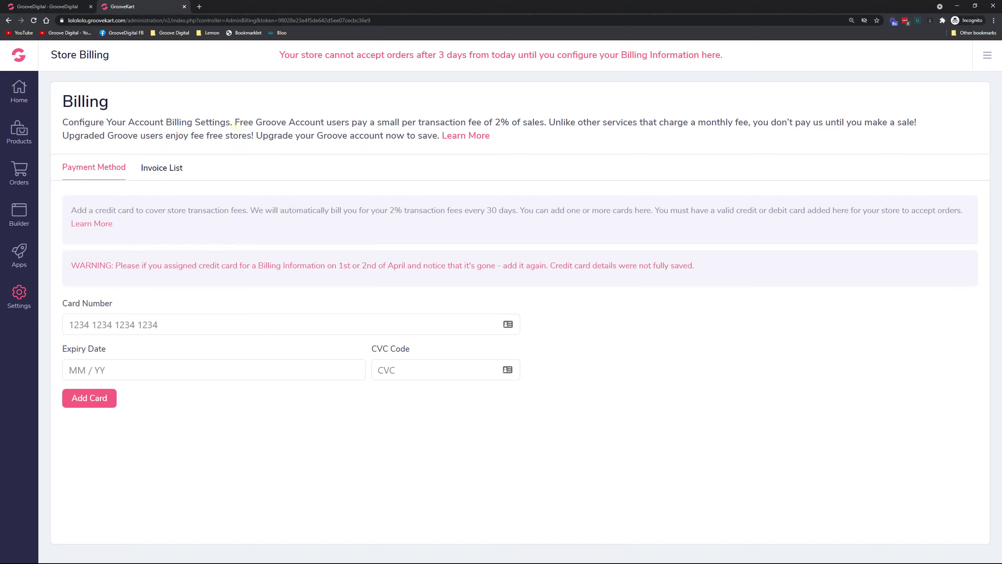
drag(236, 123, 310, 123)
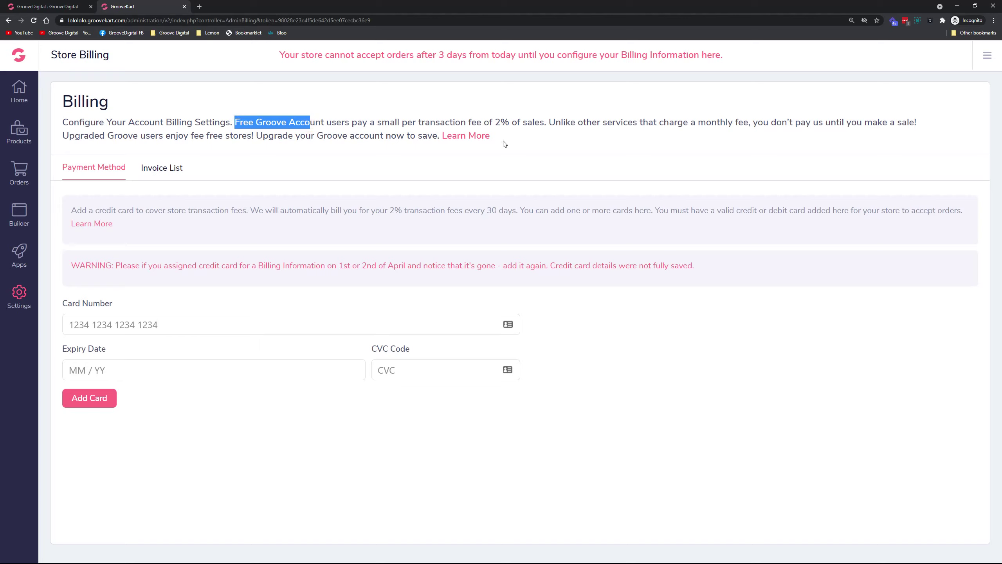
drag(496, 123, 545, 124)
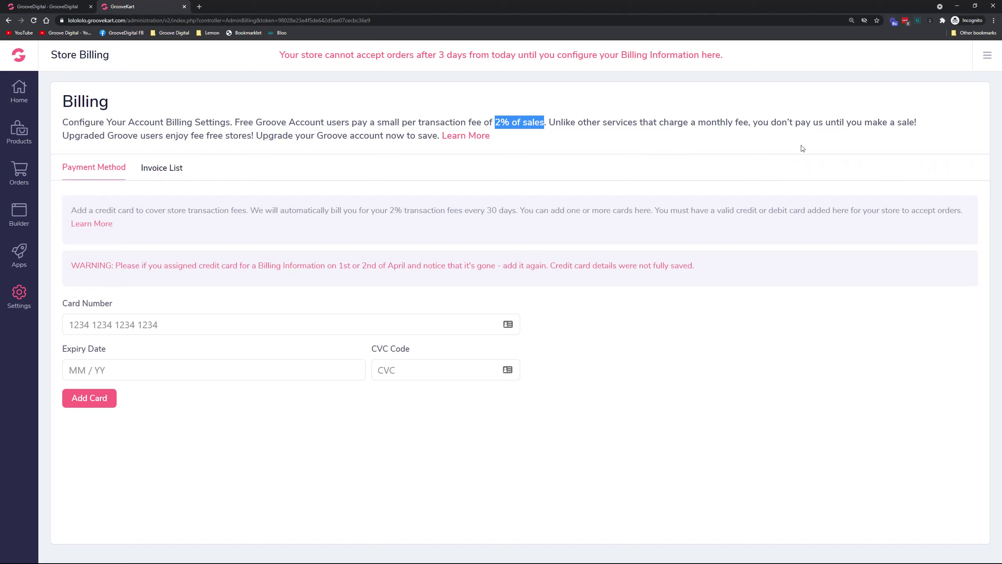
click(591, 122)
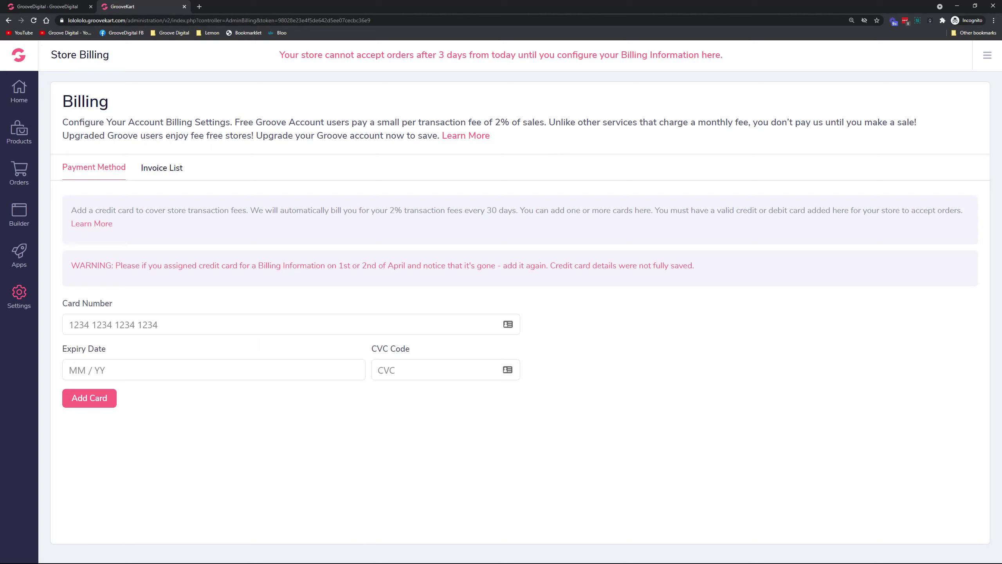
drag(512, 122, 539, 123)
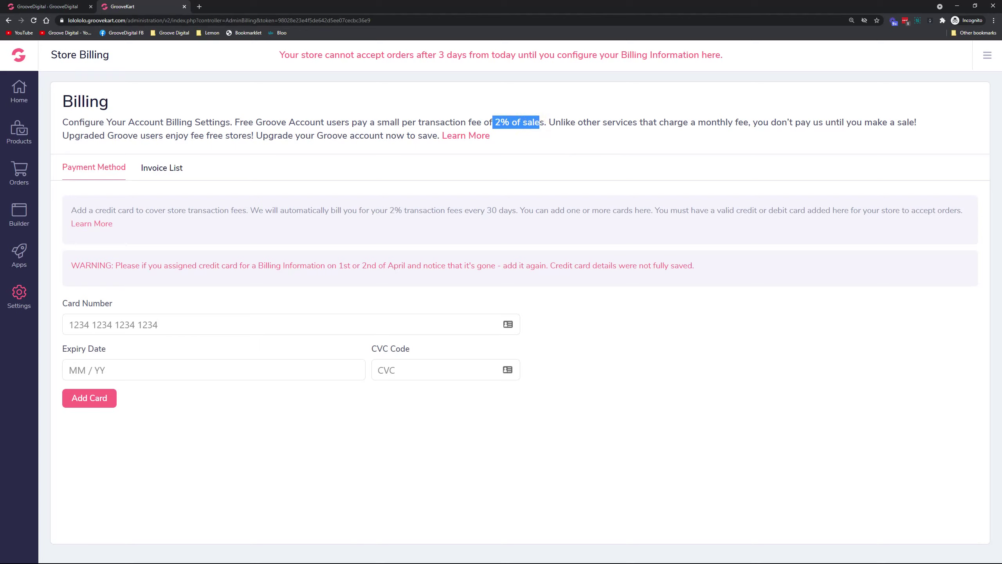
click(147, 325)
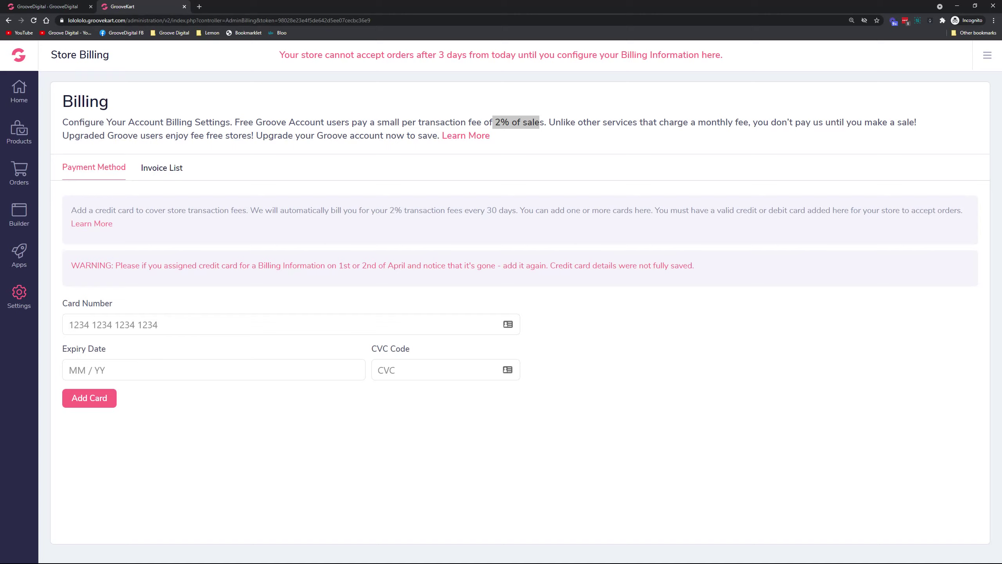
click(107, 327)
click(530, 123)
drag(496, 123, 544, 123)
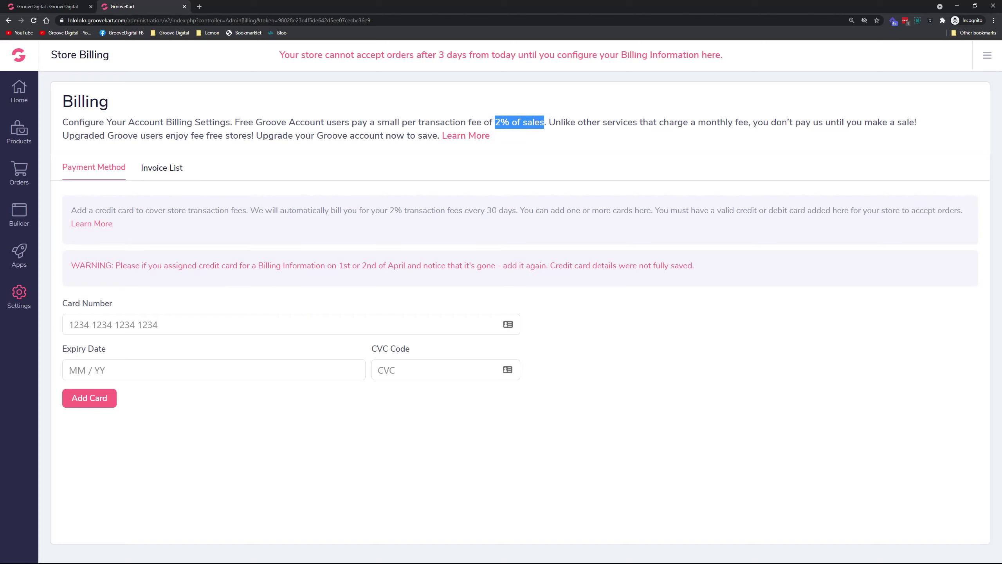
click(520, 136)
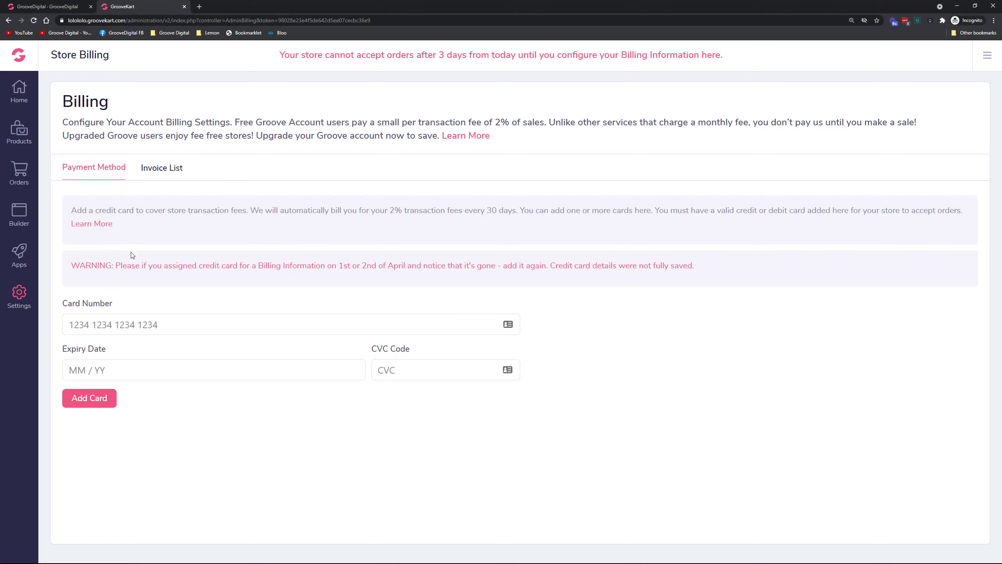
click(160, 169)
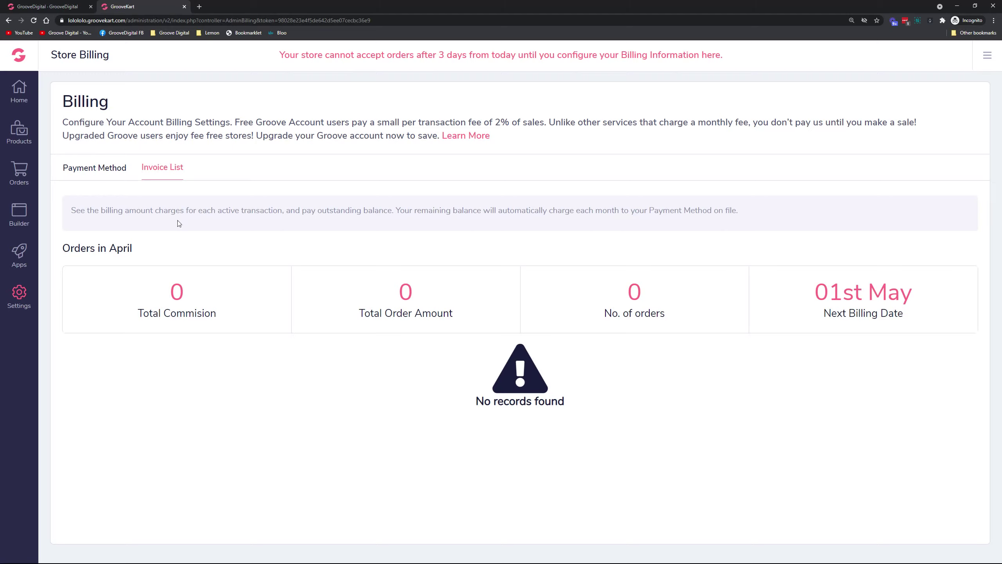
click(125, 167)
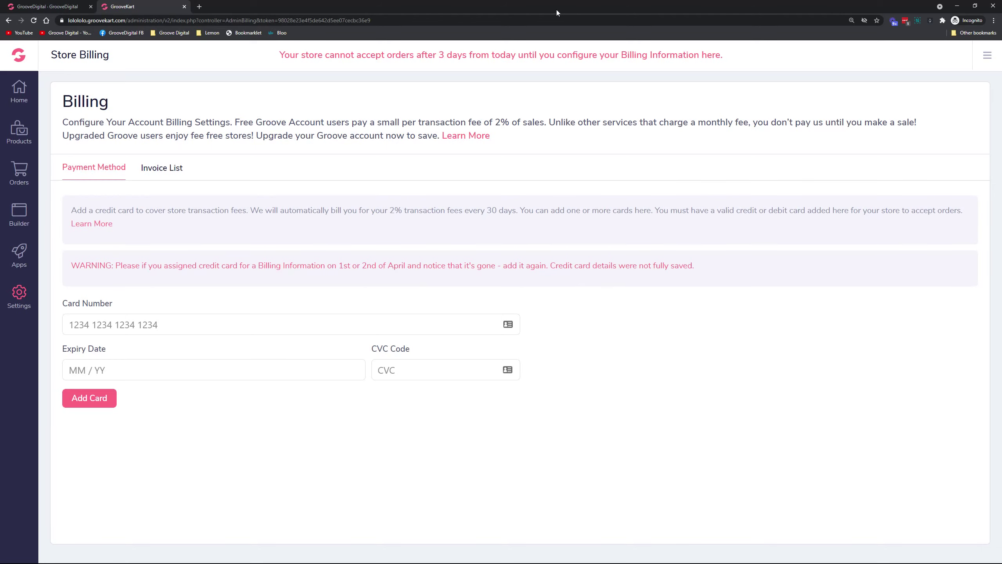
- Return to the setup wizard's browser window, leave the wizard for the dashboard and open the Store Information settings
drag(552, 10, 1001, 277)
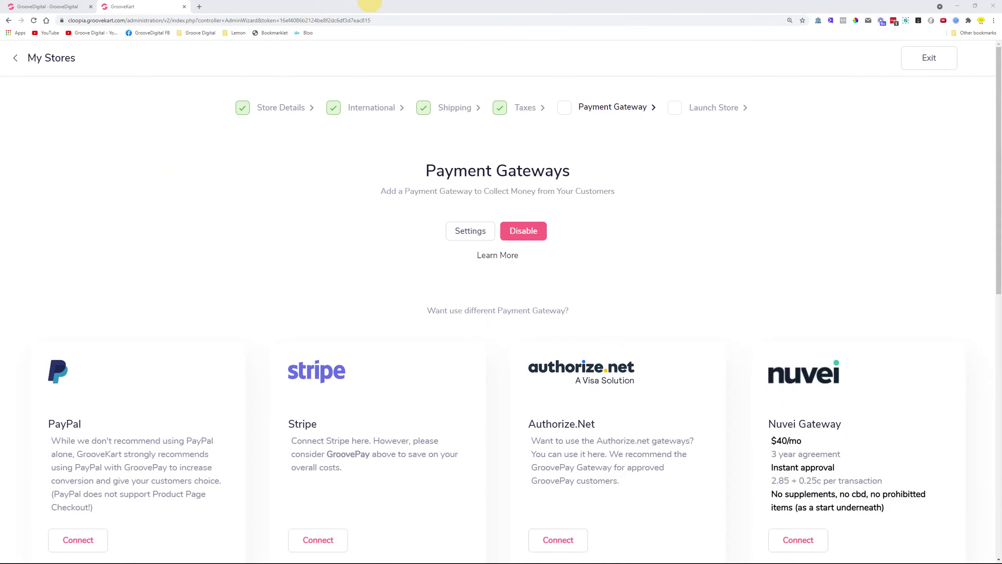
click(15, 59)
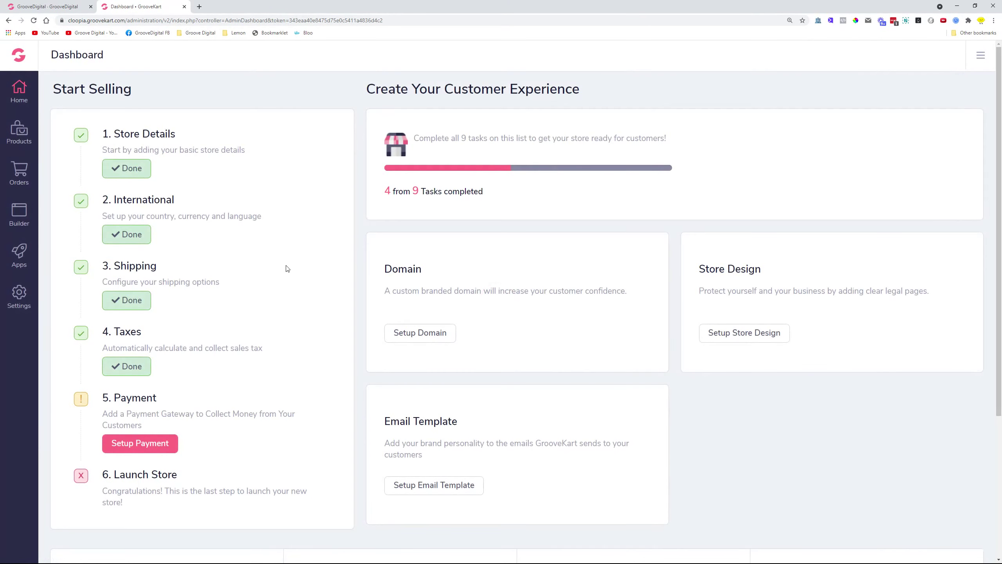
click(17, 300)
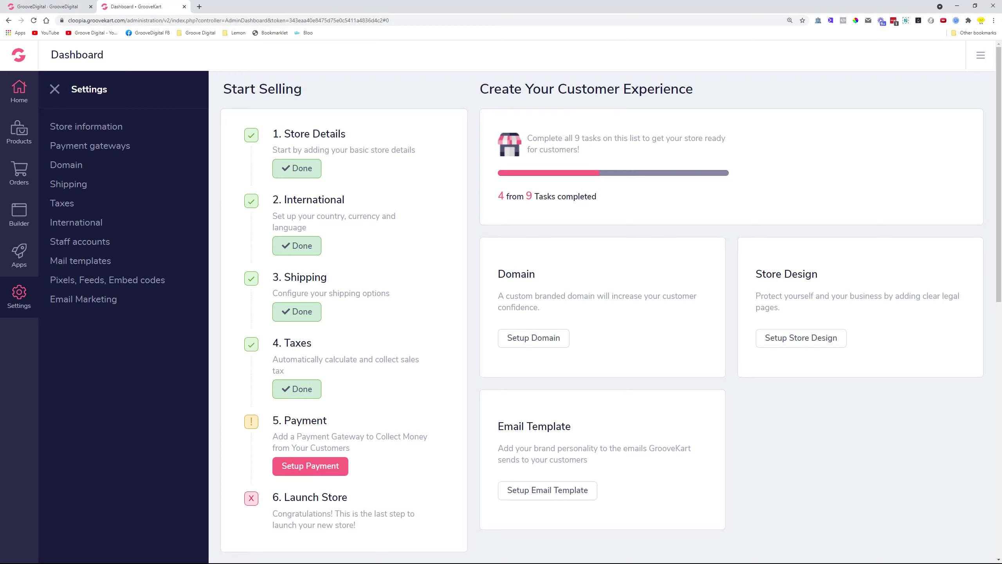
click(112, 127)
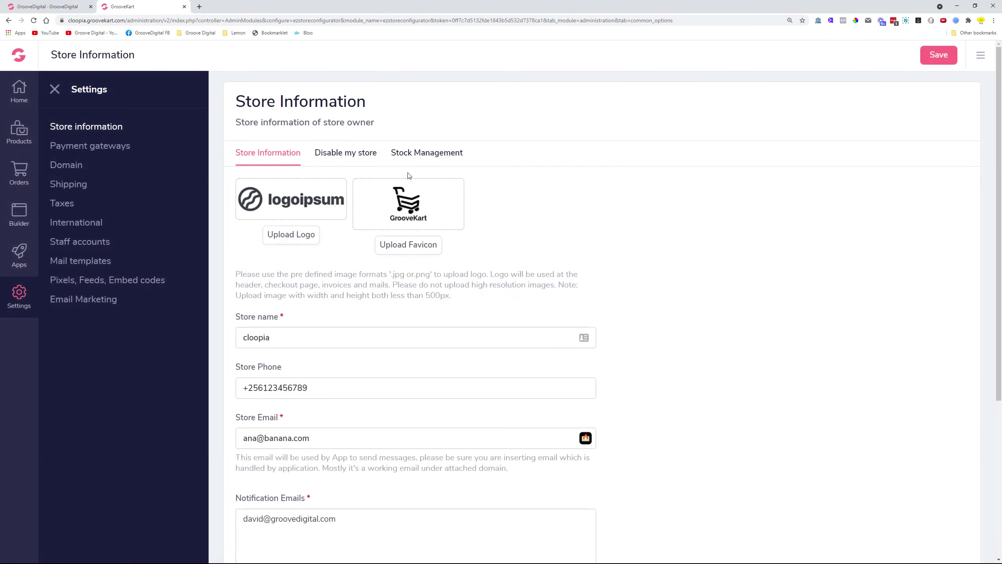
- Enable Stock Management for the store, disallow ordering of out-of-stock products and review the low-quantity notification option
click(422, 158)
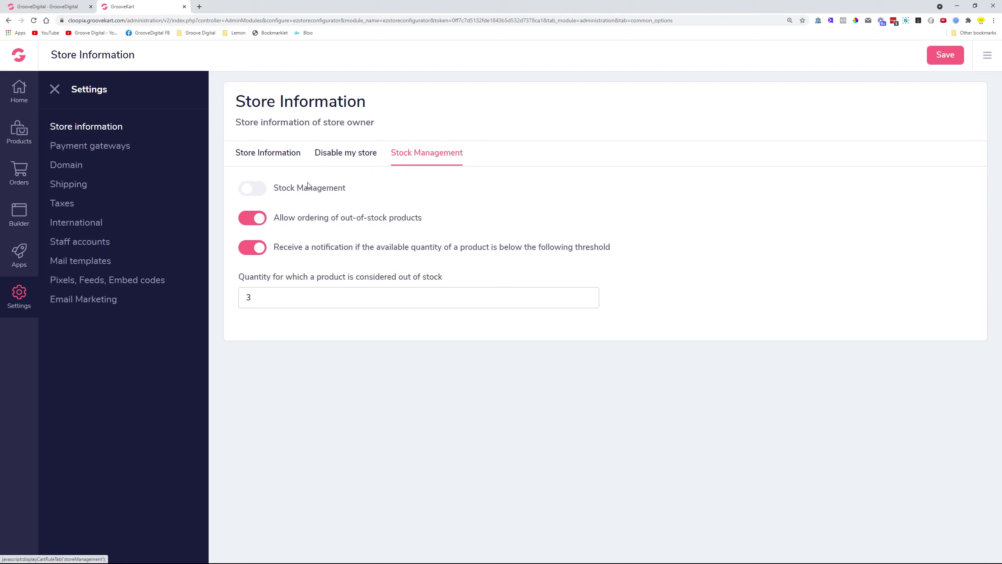
click(250, 189)
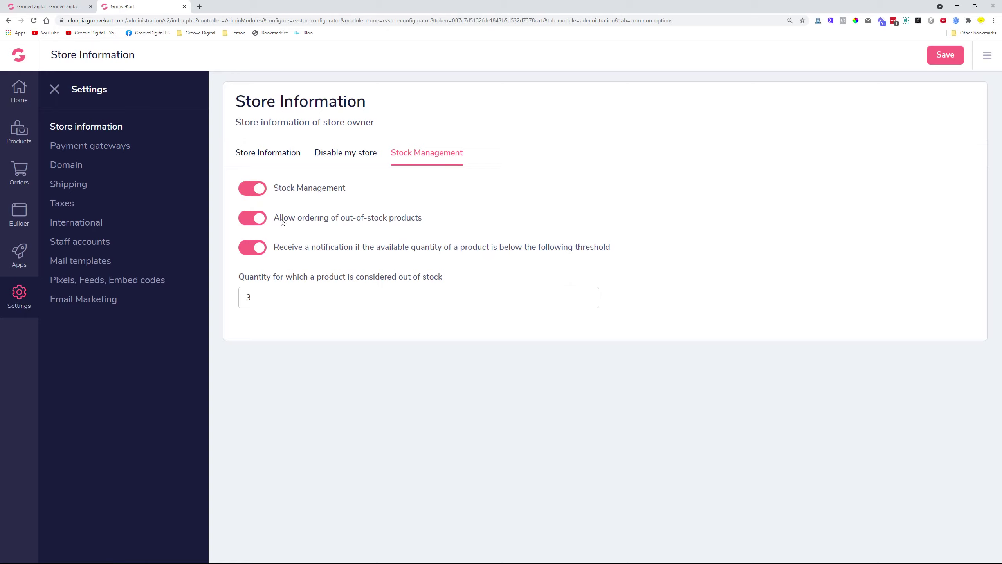
drag(277, 222, 422, 220)
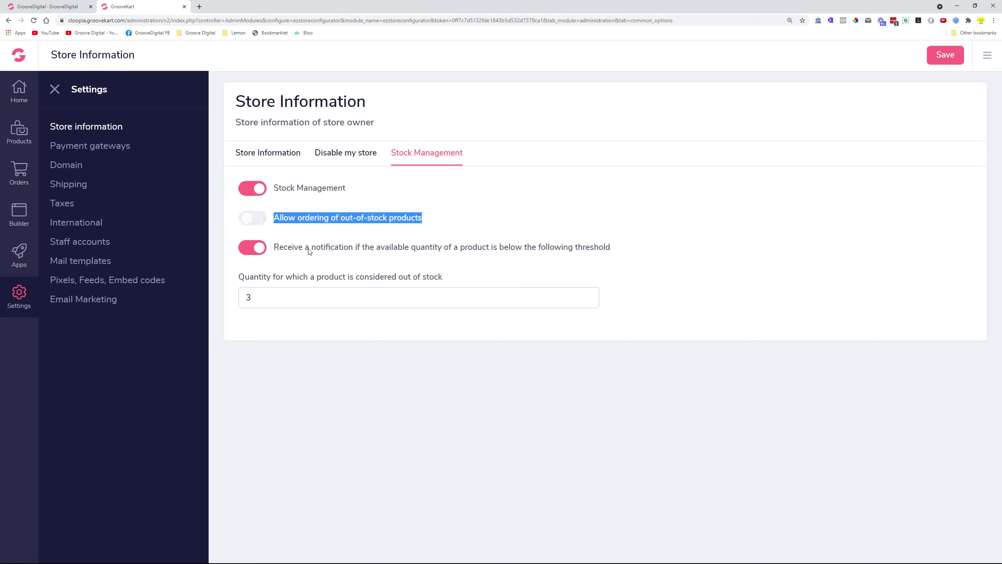
click(277, 249)
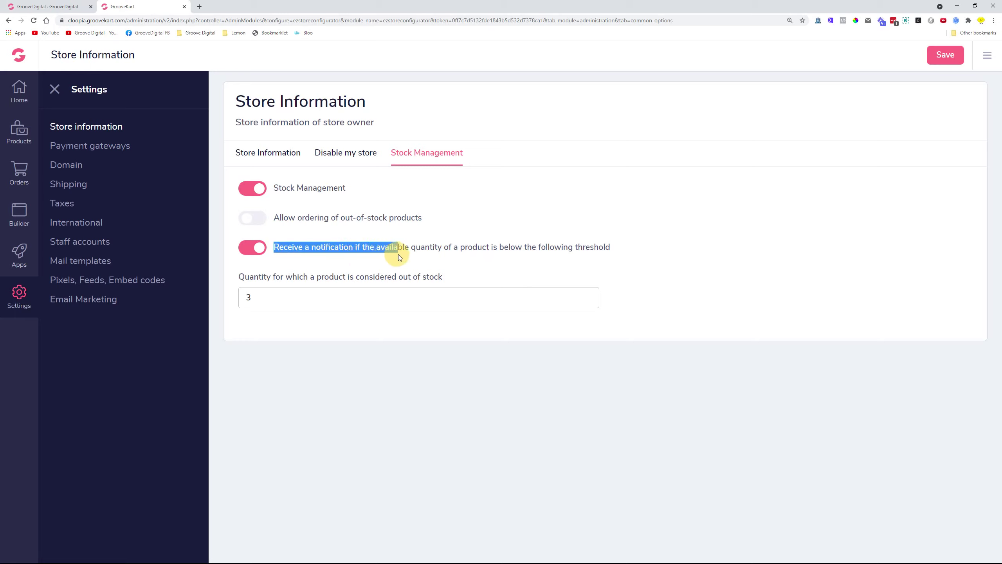
drag(399, 255, 448, 252)
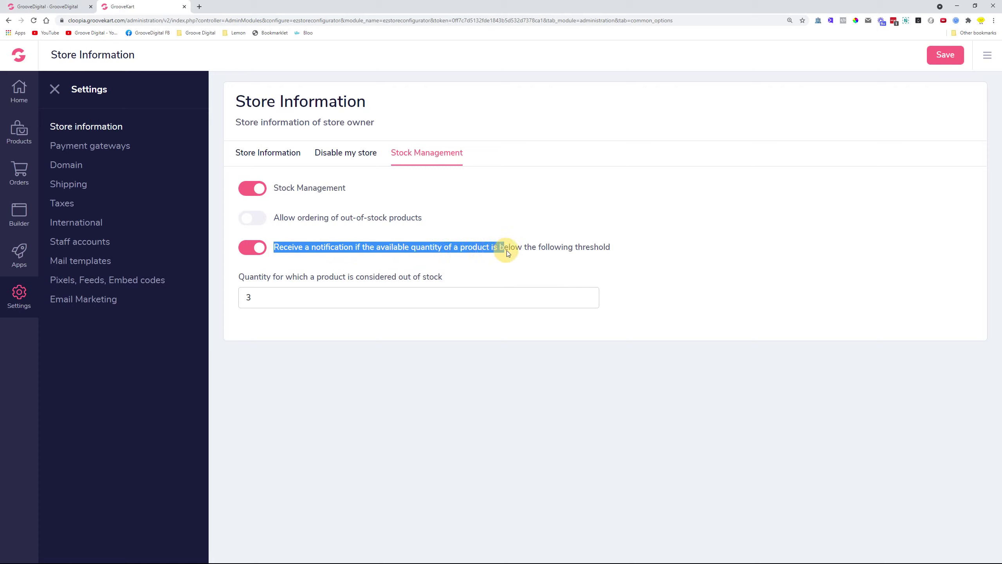
drag(602, 250, 612, 250)
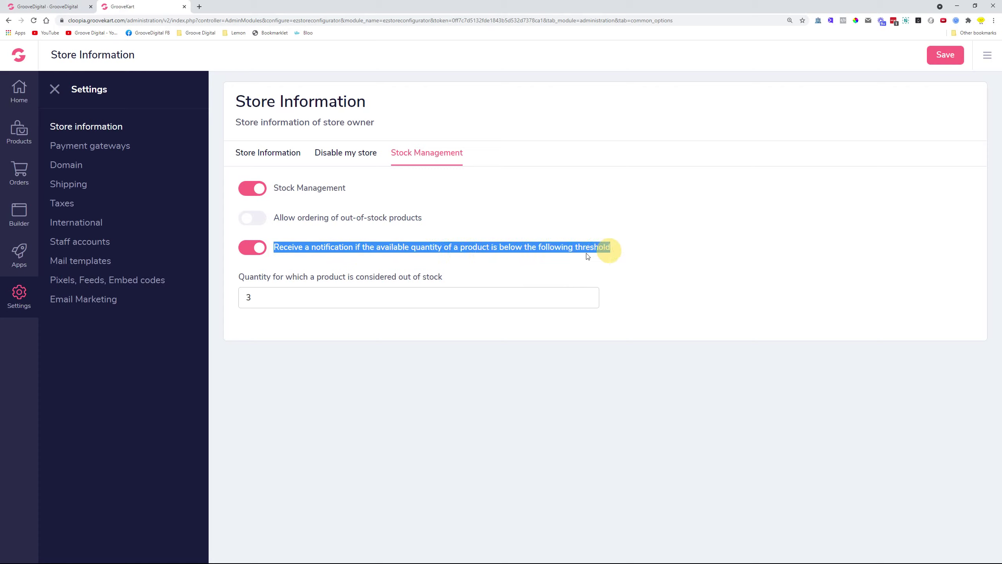
- Switch off the low-quantity notification and review the Notification Emails setting and its note in the store information
click(271, 294)
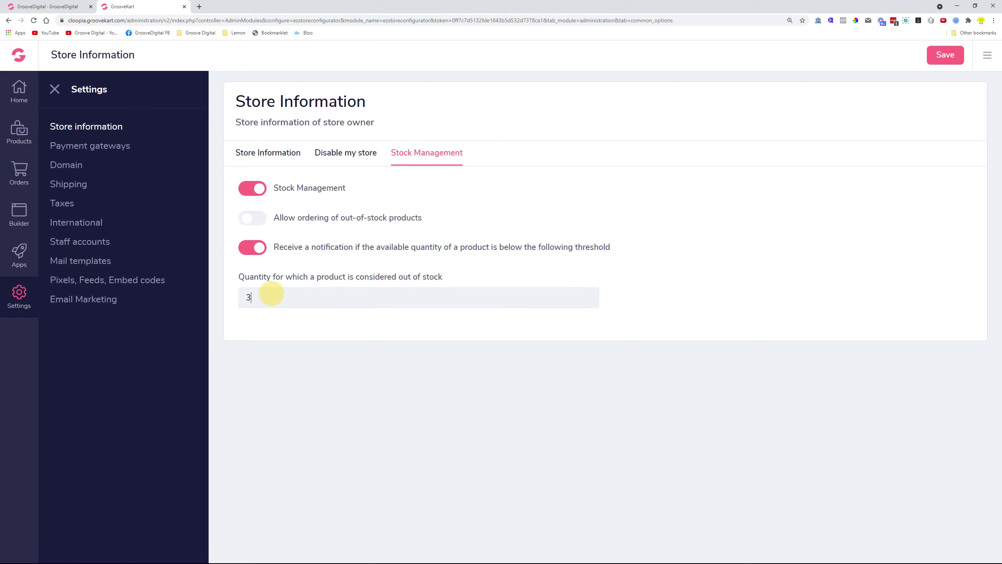
click(260, 248)
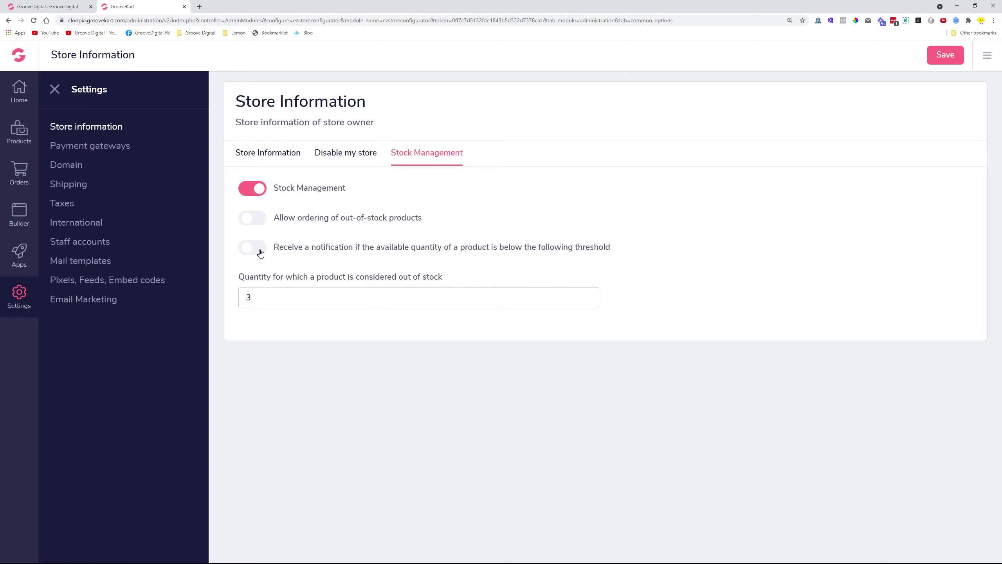
click(282, 153)
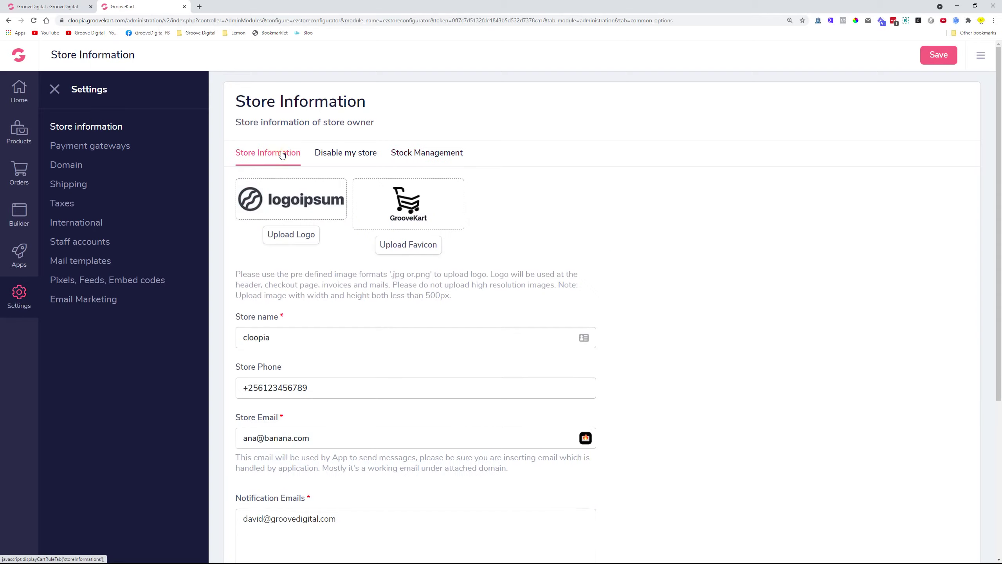
scroll(636, 221, down, 1)
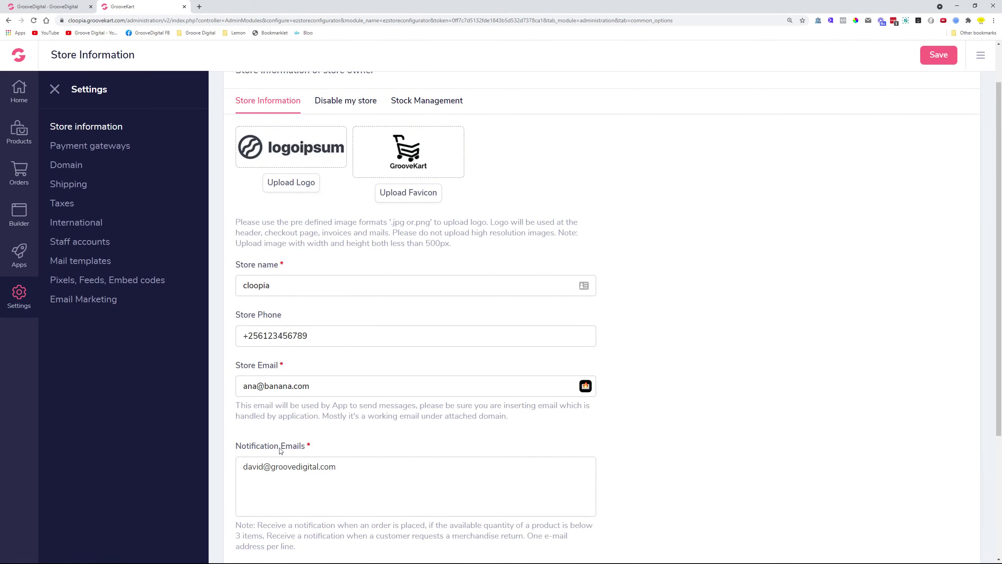
drag(240, 448, 396, 449)
scroll(399, 450, down, 2)
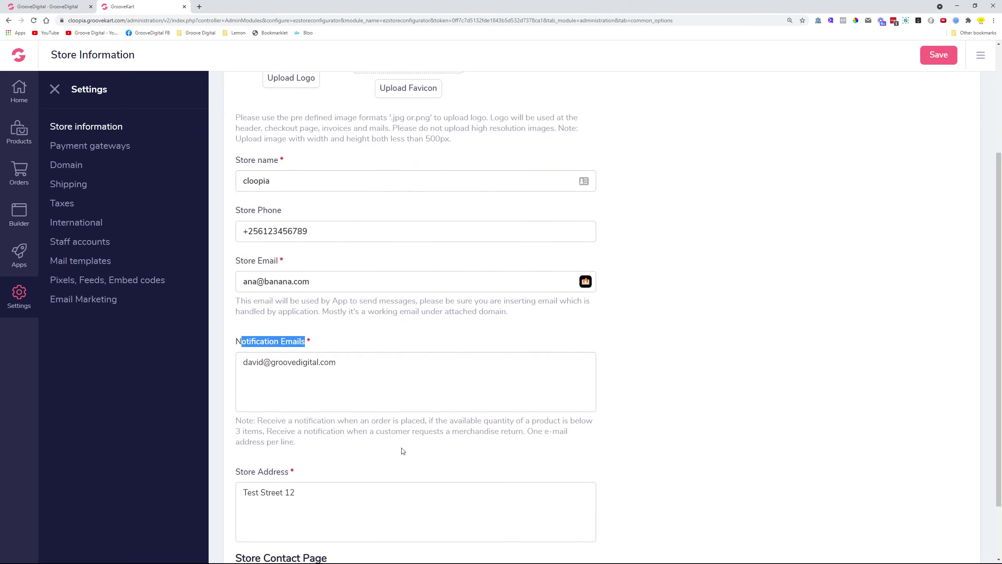
mouse_move(267, 420)
mouse_down()
mouse_move(562, 421)
mouse_move(521, 431)
mouse_move(262, 431)
mouse_up()
click(369, 426)
scroll(408, 221, up, 4)
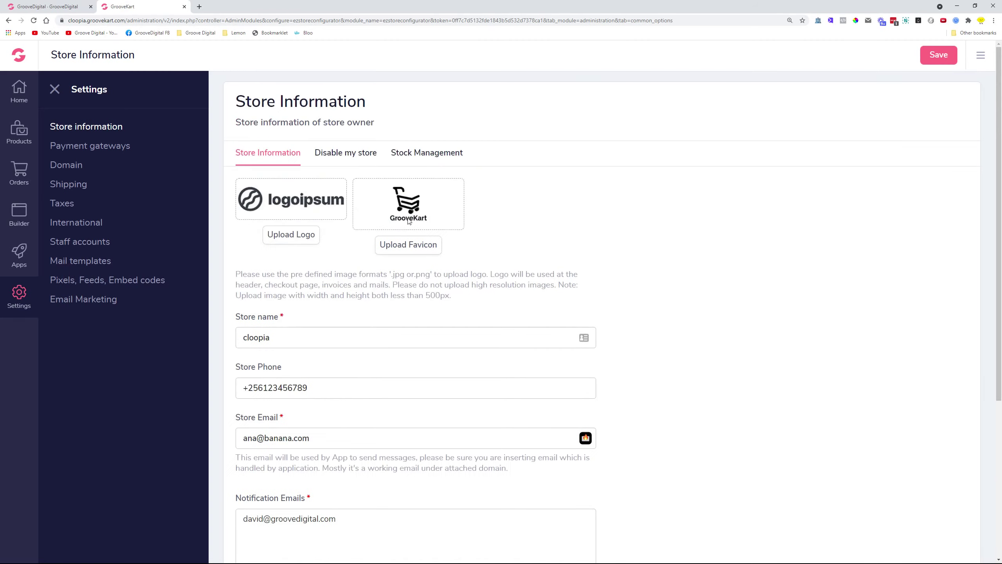
- Switch the low-quantity notification back on in Stock Management and open the product list without saving
click(424, 158)
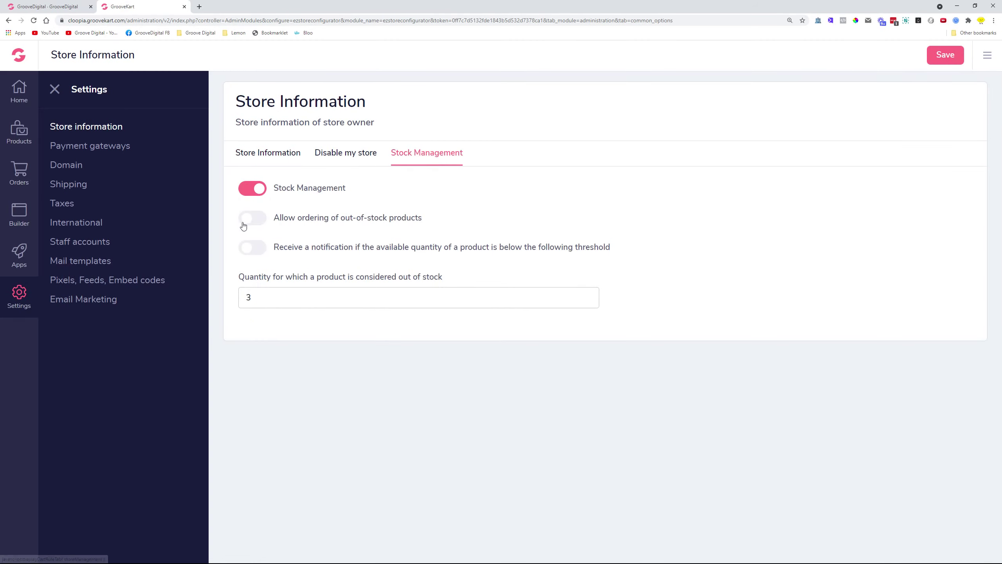
click(252, 247)
double_click(248, 297)
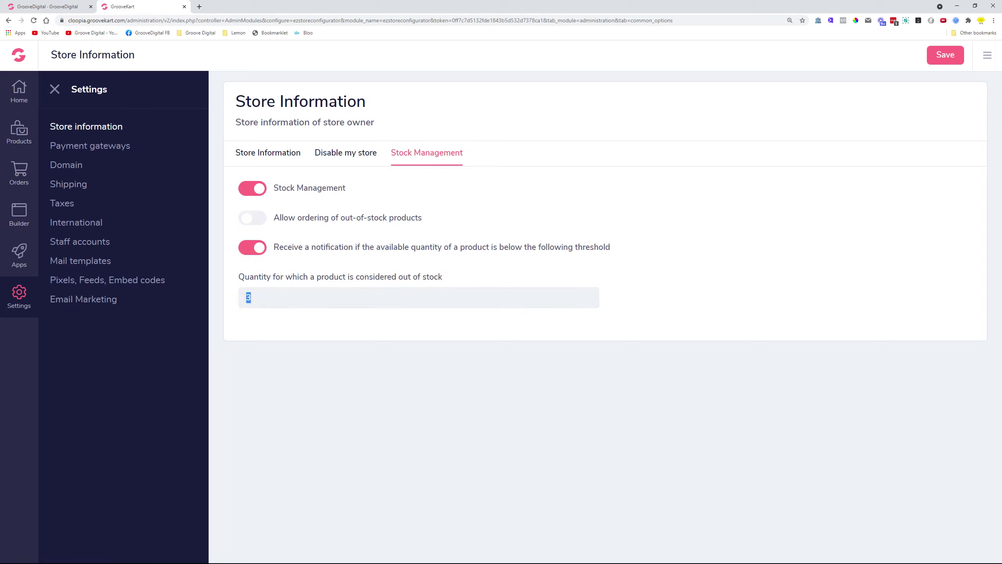
click(20, 132)
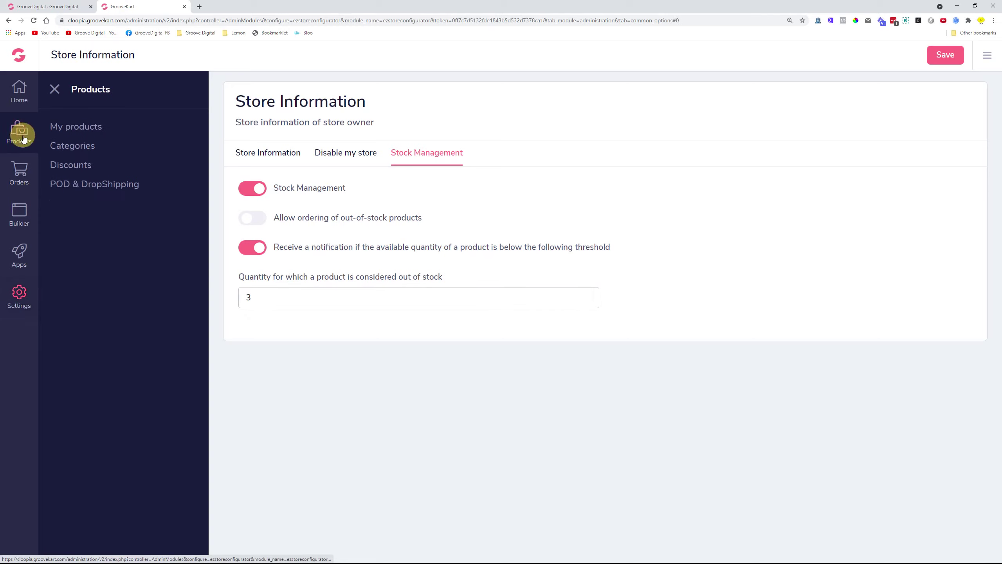
click(83, 128)
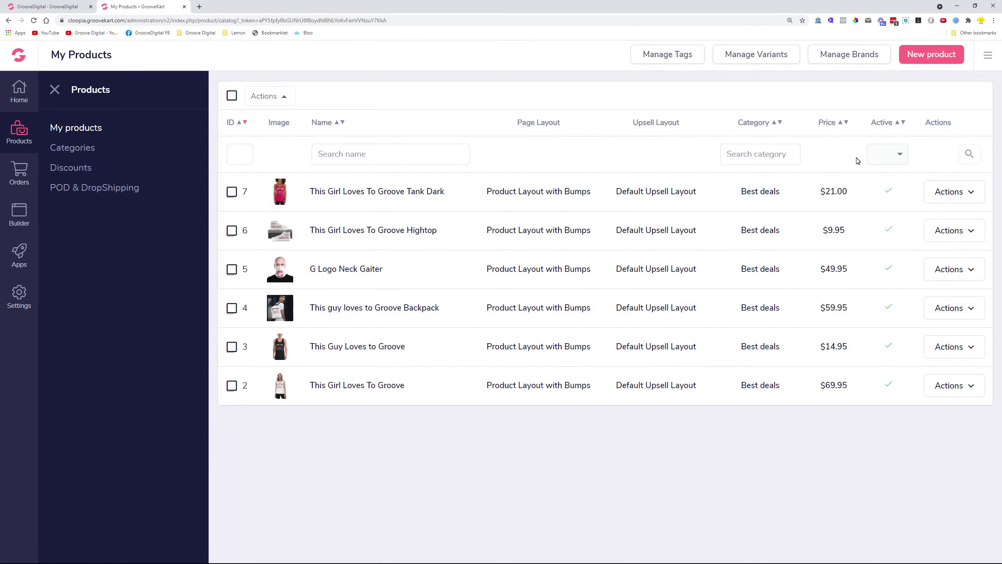
- Return to the store's Stock Management settings, enable Stock Management, disallow ordering of out-of-stock products and save
click(20, 292)
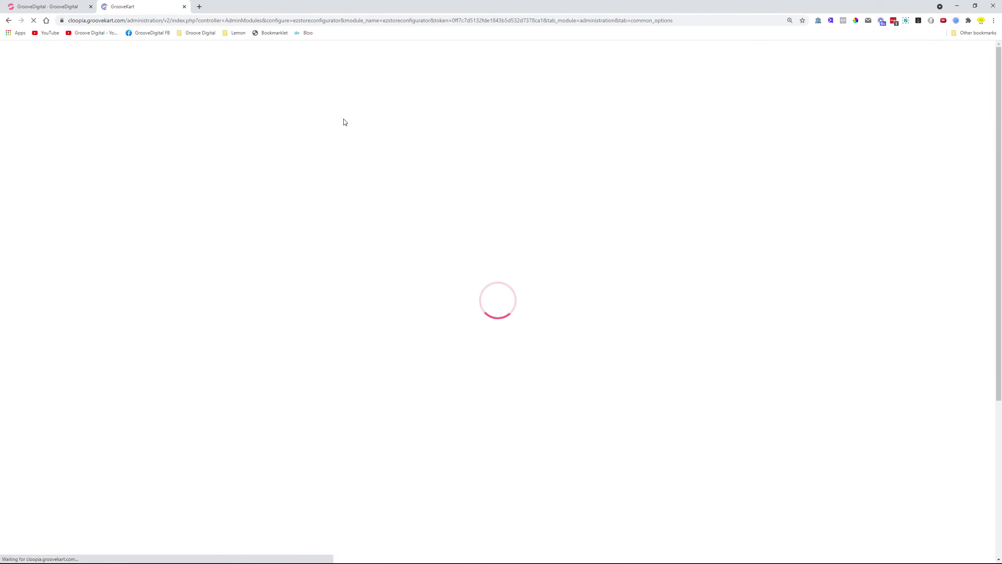
click(453, 153)
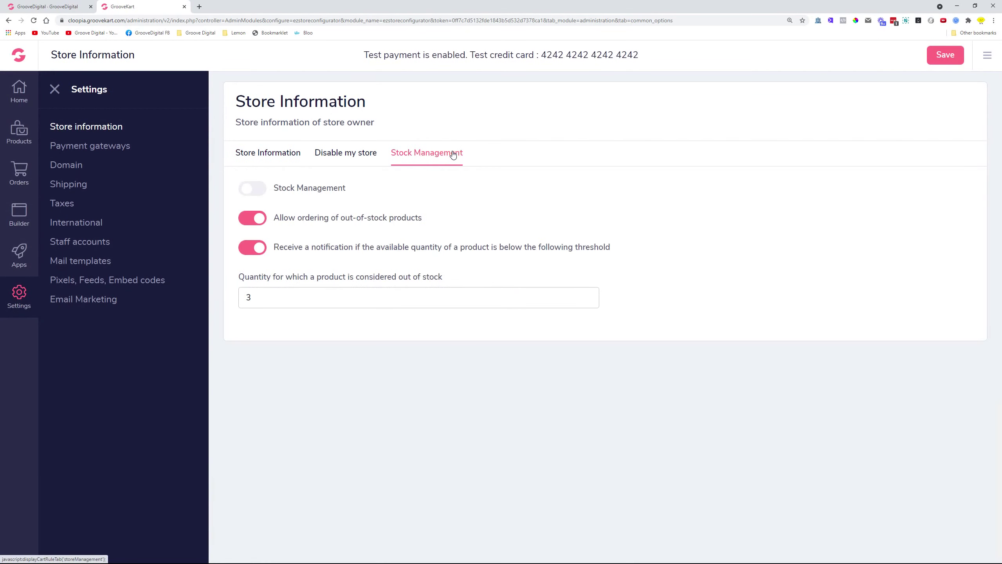
click(256, 193)
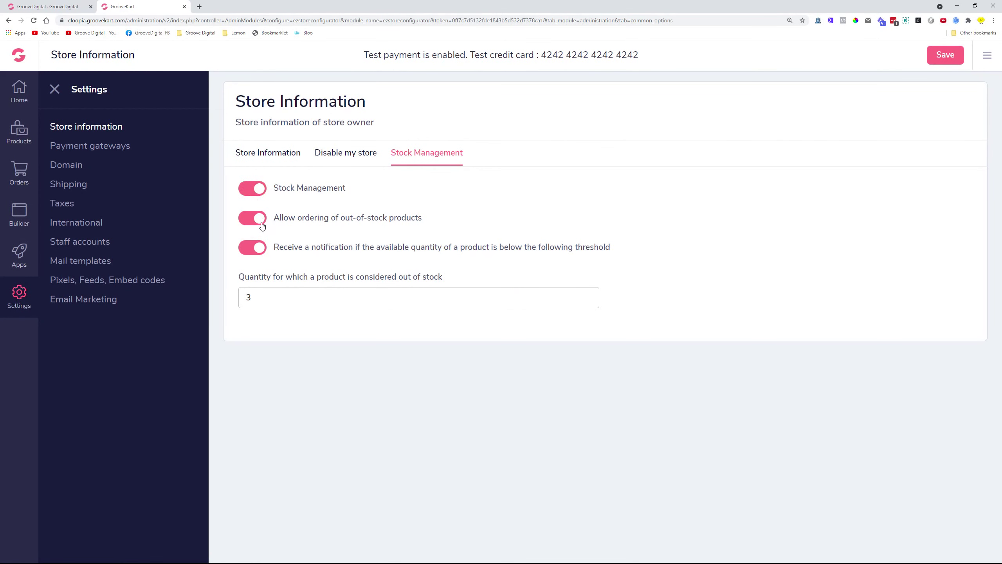
click(261, 225)
click(945, 60)
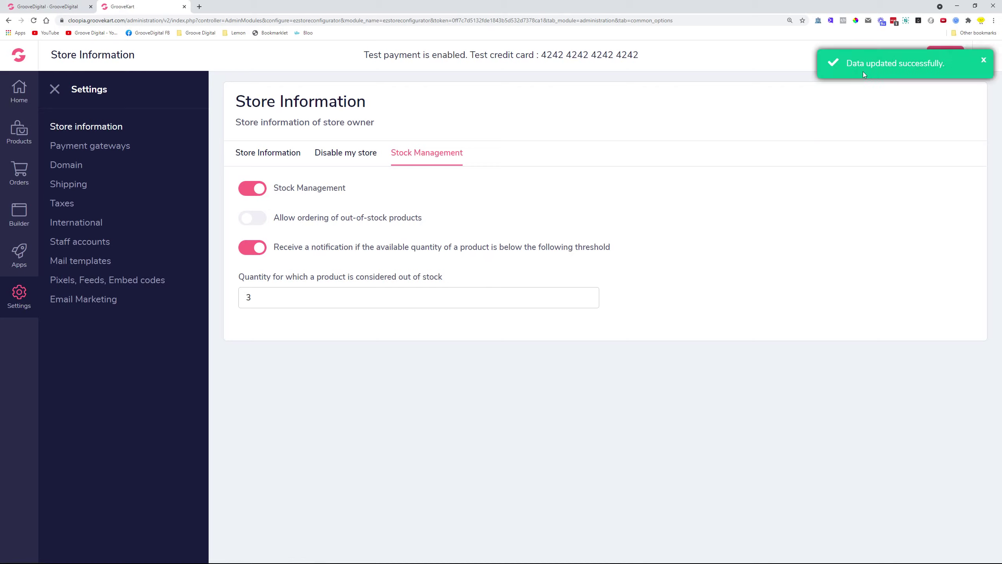
drag(844, 65, 920, 69)
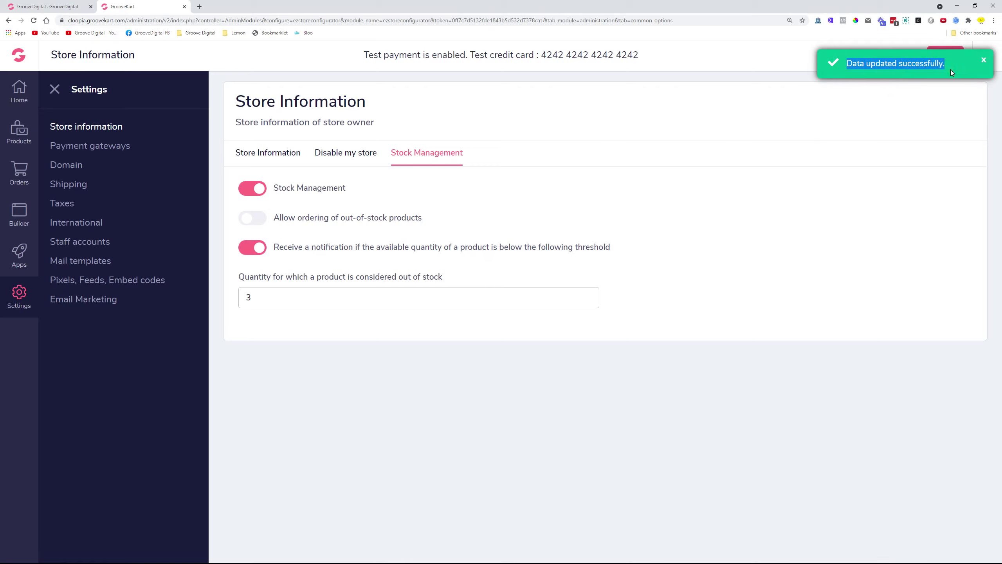
- Open the product This Girl Loves To Groove Tank Dark for editing and go to its Pricing & Variants section
click(14, 134)
click(81, 130)
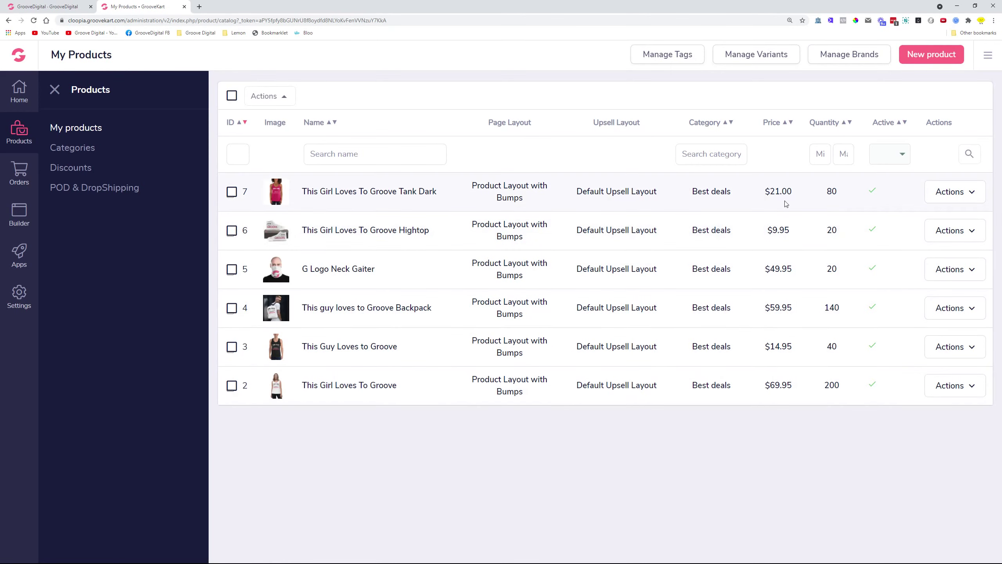
click(977, 199)
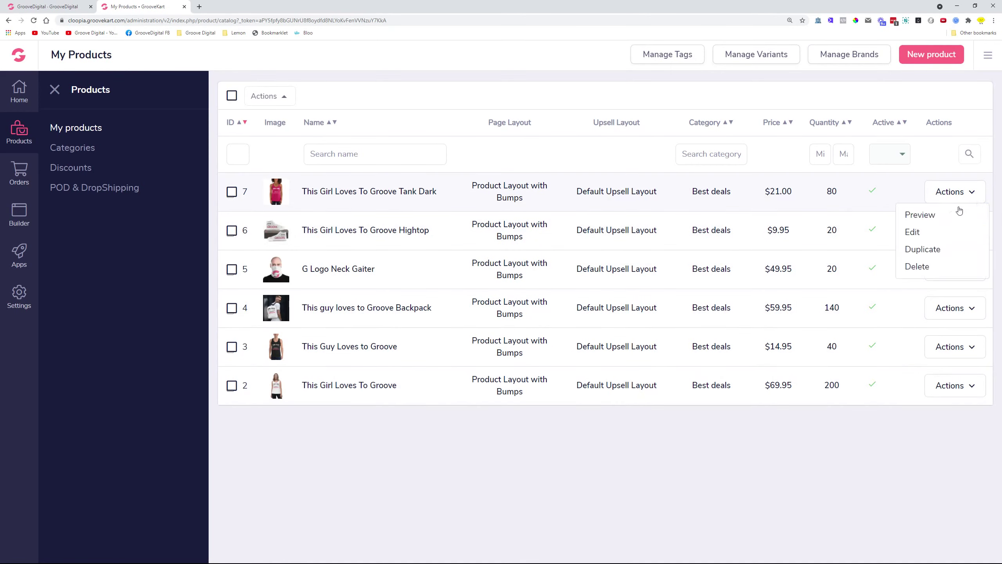
click(919, 231)
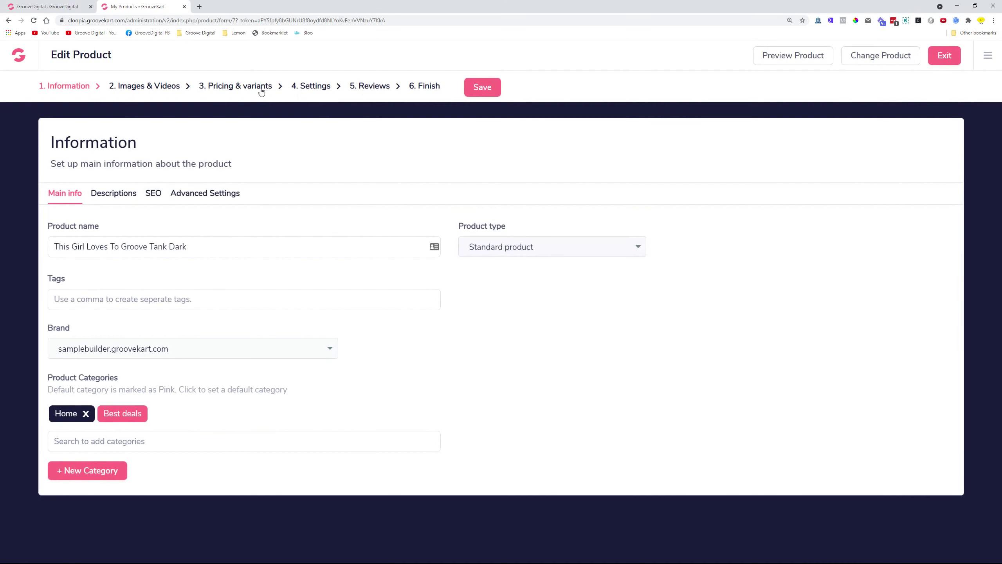
click(261, 90)
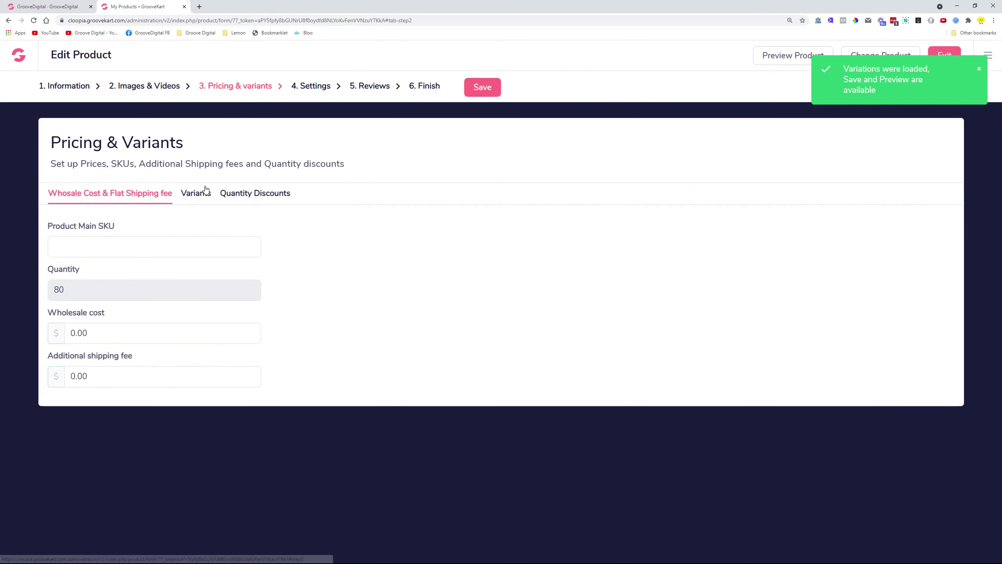
- Compare the product's overall quantity with the individual quantities of its S, M, L and XL variants
drag(50, 276, 83, 273)
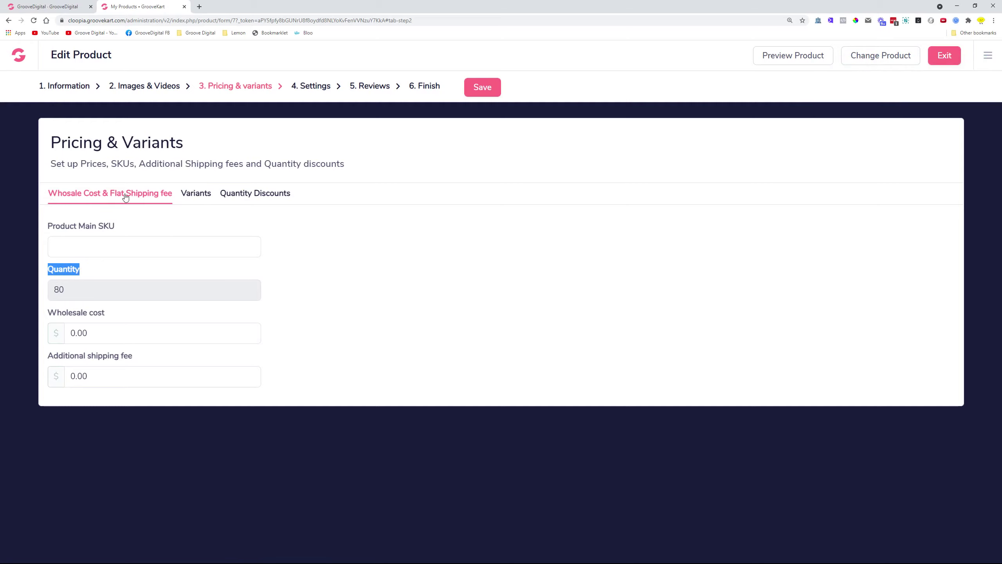
click(73, 287)
drag(72, 289, 50, 289)
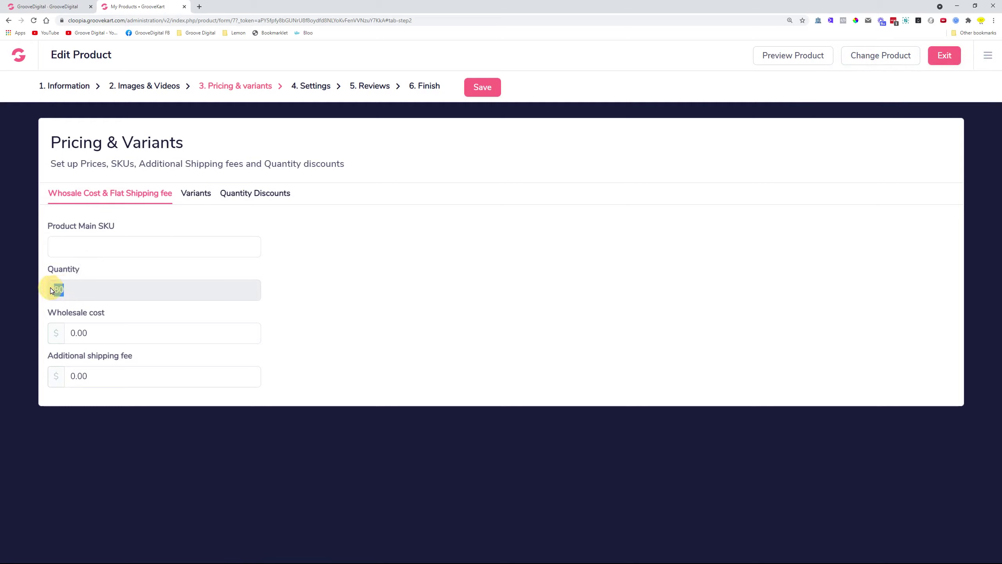
click(196, 194)
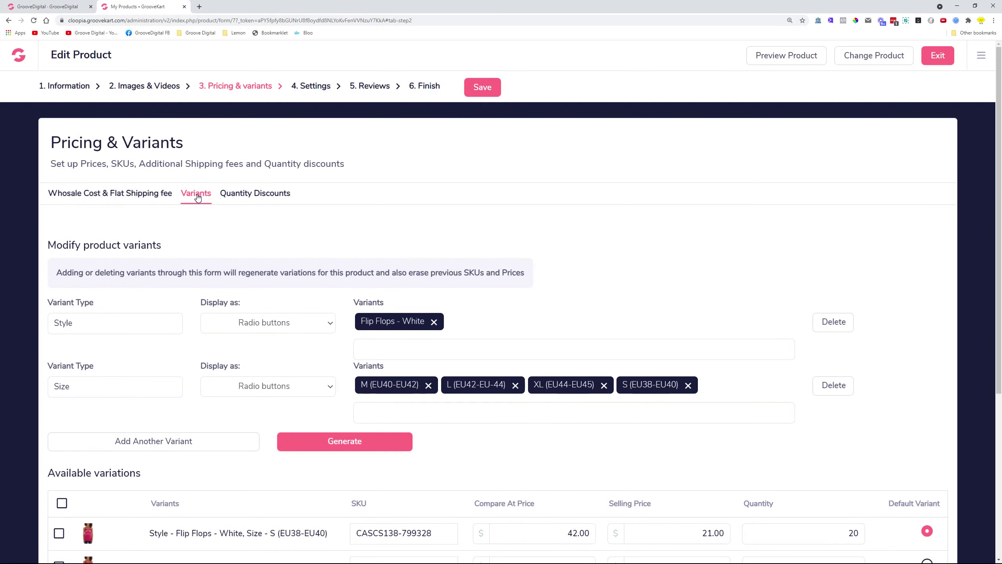
scroll(642, 231, down, 5)
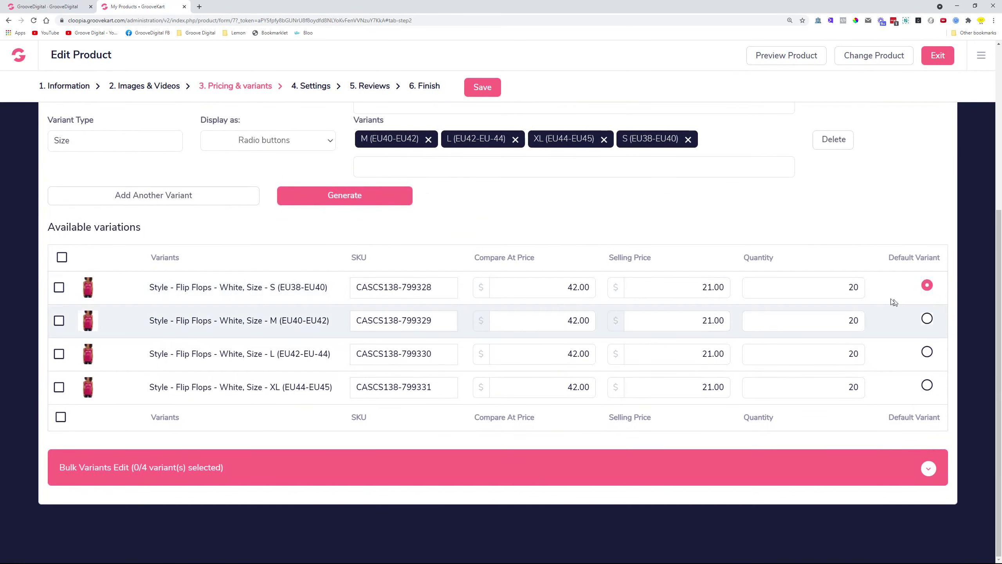
click(849, 285)
click(846, 320)
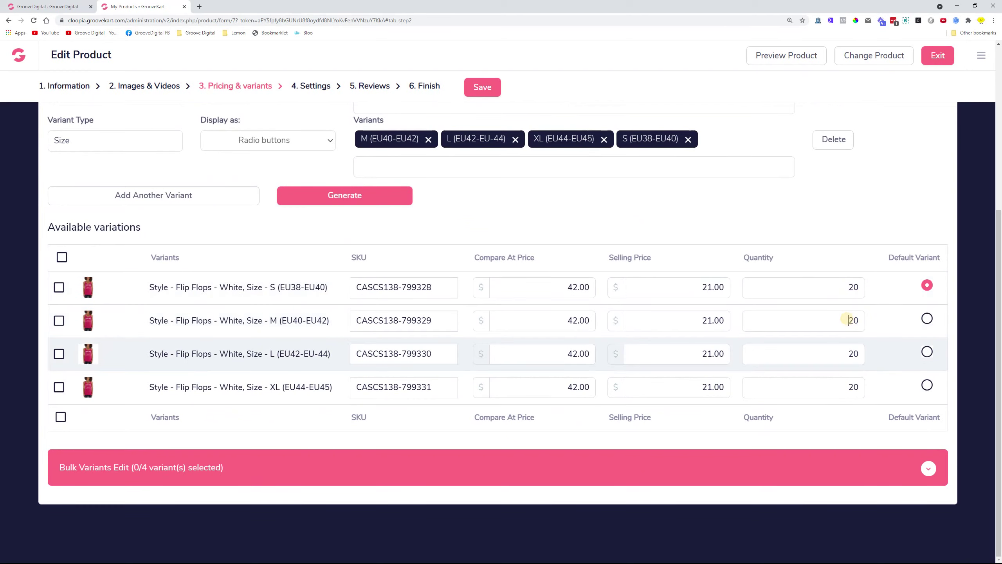
click(846, 354)
click(847, 387)
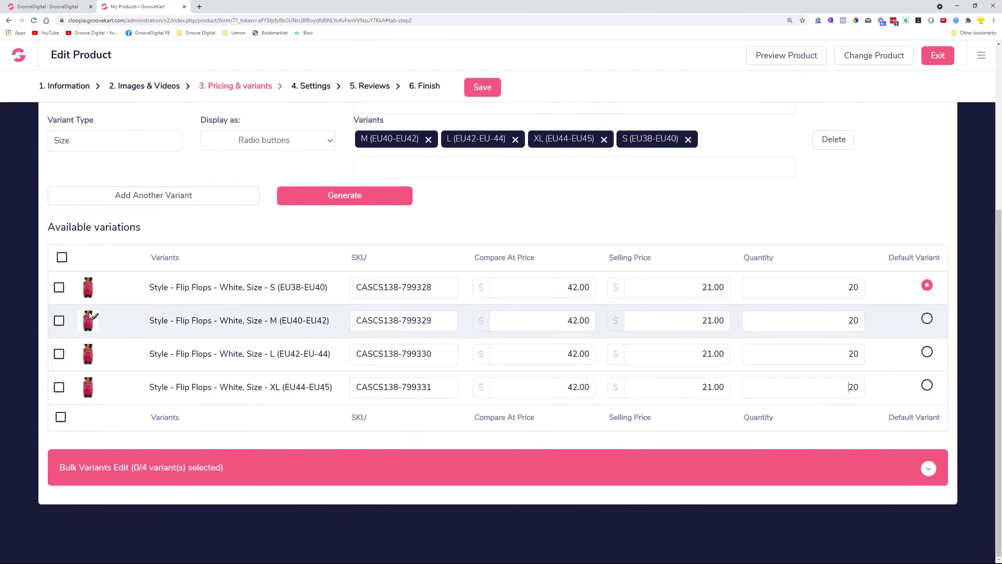
scroll(144, 106, up, 3)
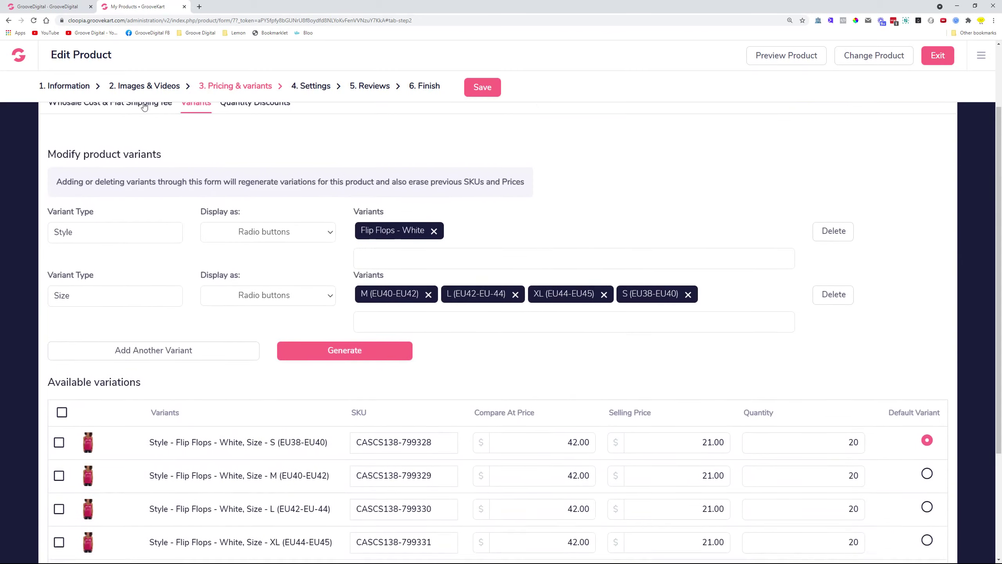
scroll(144, 106, up, 2)
click(102, 156)
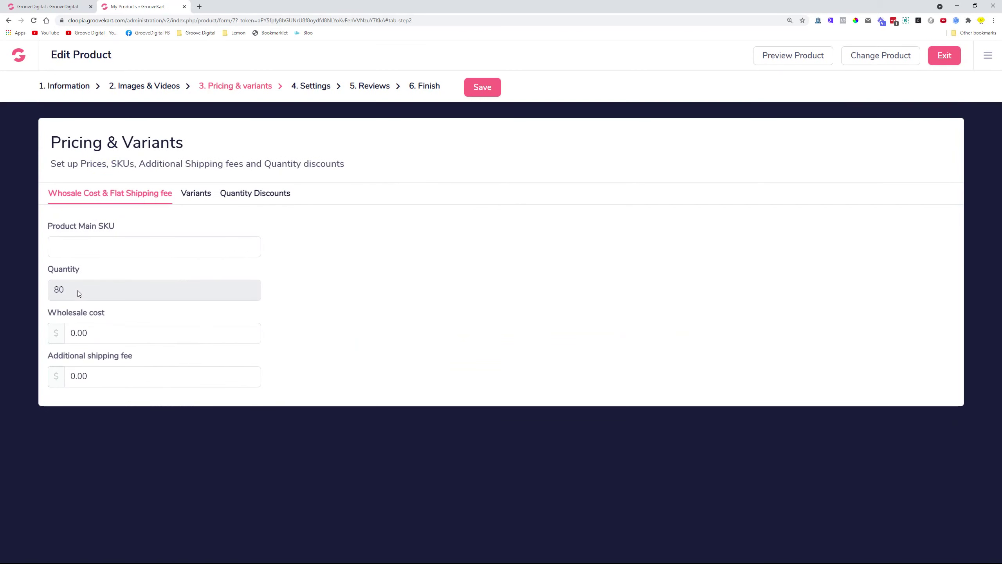
drag(78, 290, 47, 291)
- Set the quantity of the Flip Flops - White, S (EU38-EU40) variant to 0
click(195, 193)
scroll(722, 287, down, 1)
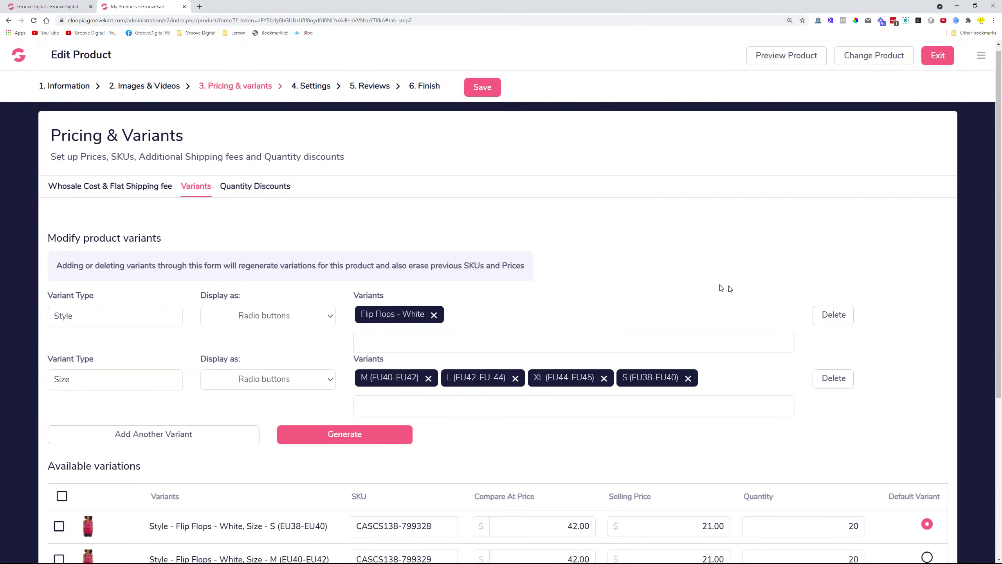
scroll(721, 287, down, 5)
double_click(853, 287)
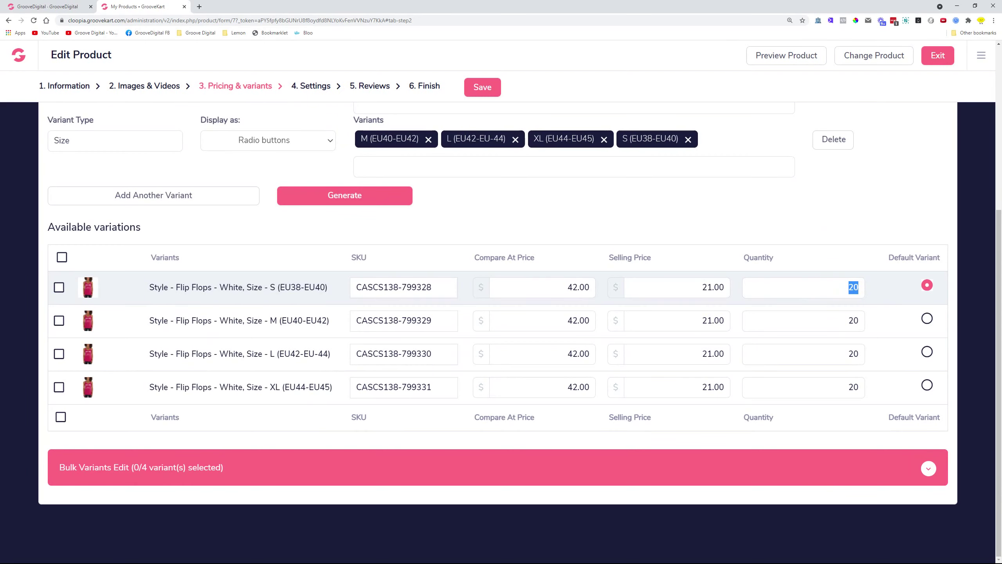
text(0)
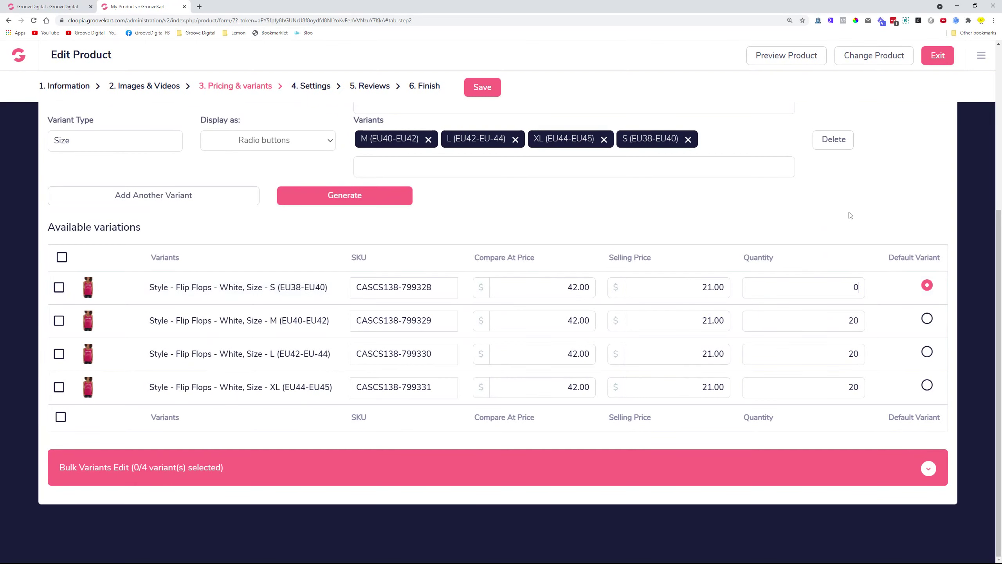
- Check the product's overall quantity again and return to the quantities of its available variations
scroll(851, 201, up, 5)
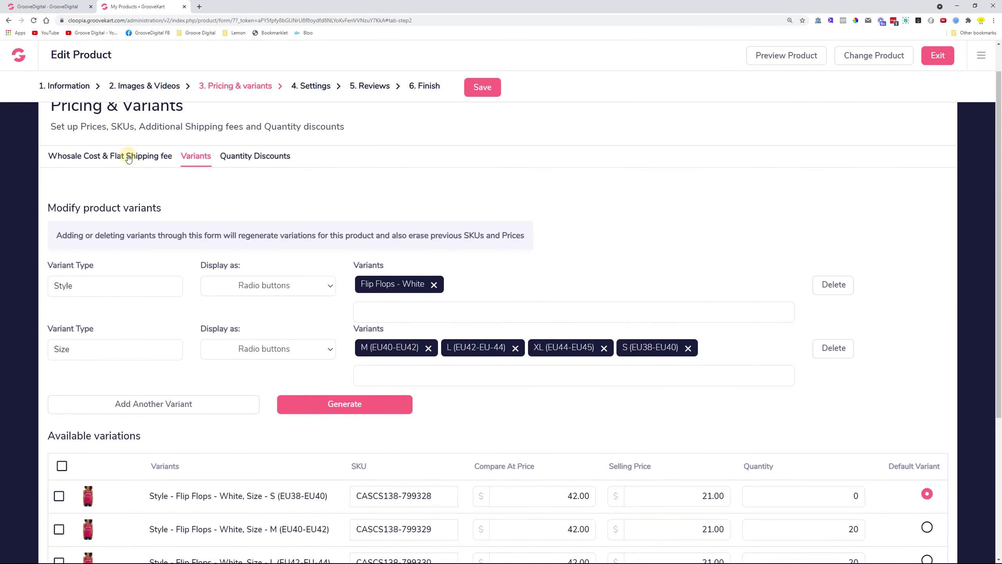
click(128, 157)
double_click(59, 289)
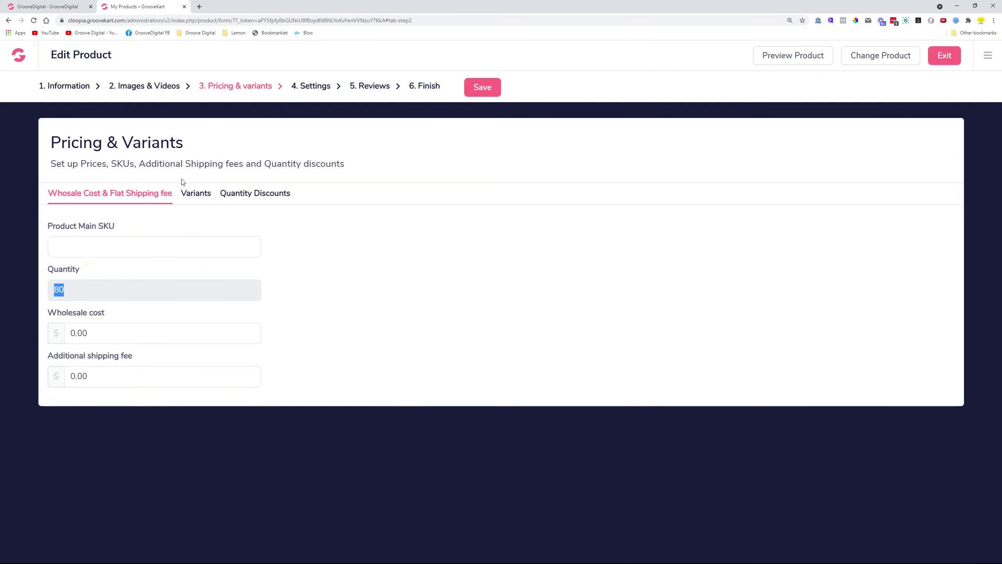
click(191, 198)
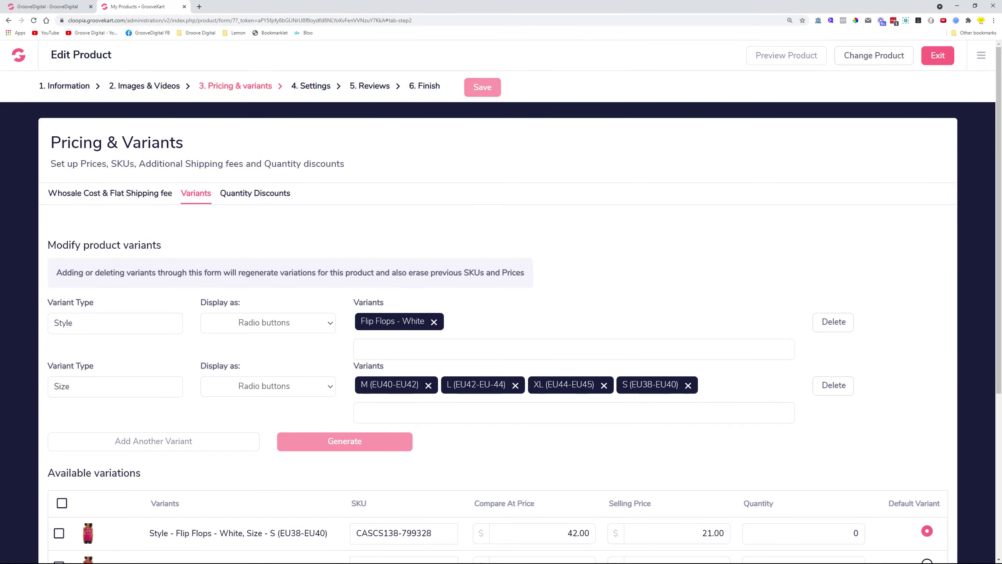
scroll(776, 465, down, 1)
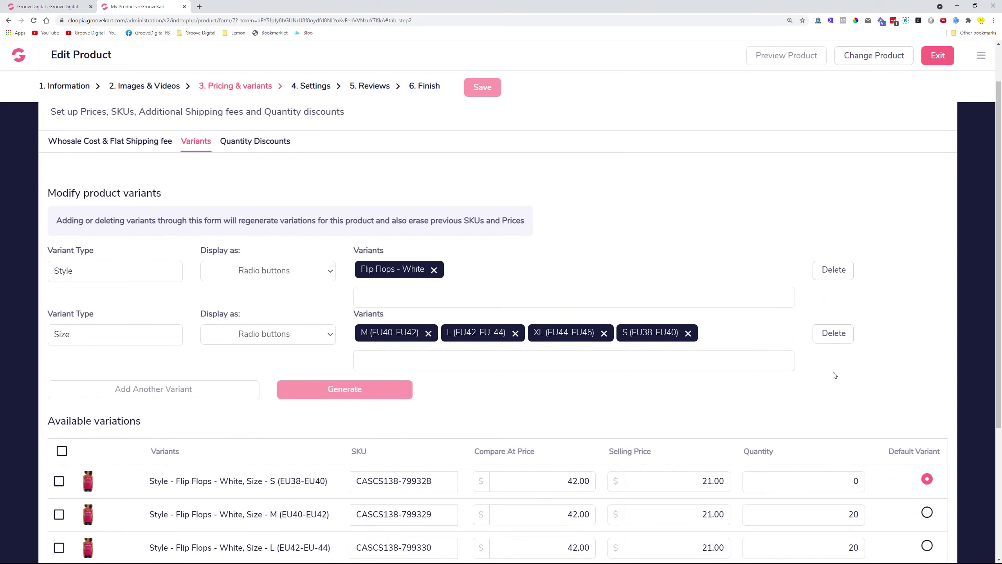
scroll(85, 156, down, 3)
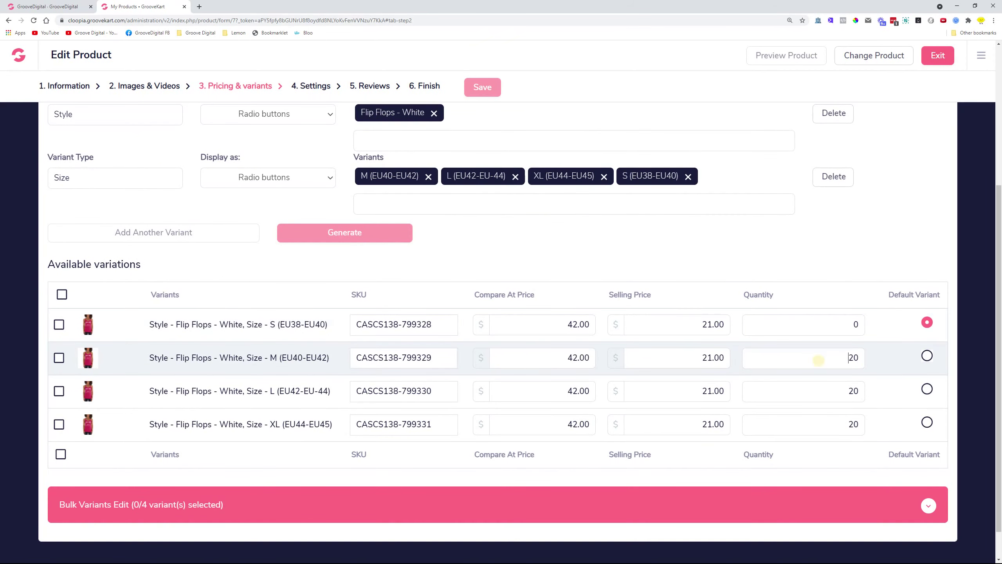
- Set the quantity of the Flip Flops - White, M (EU40-EU42) variant to 0 and save the product
double_click(853, 357)
text(0)
double_click(864, 389)
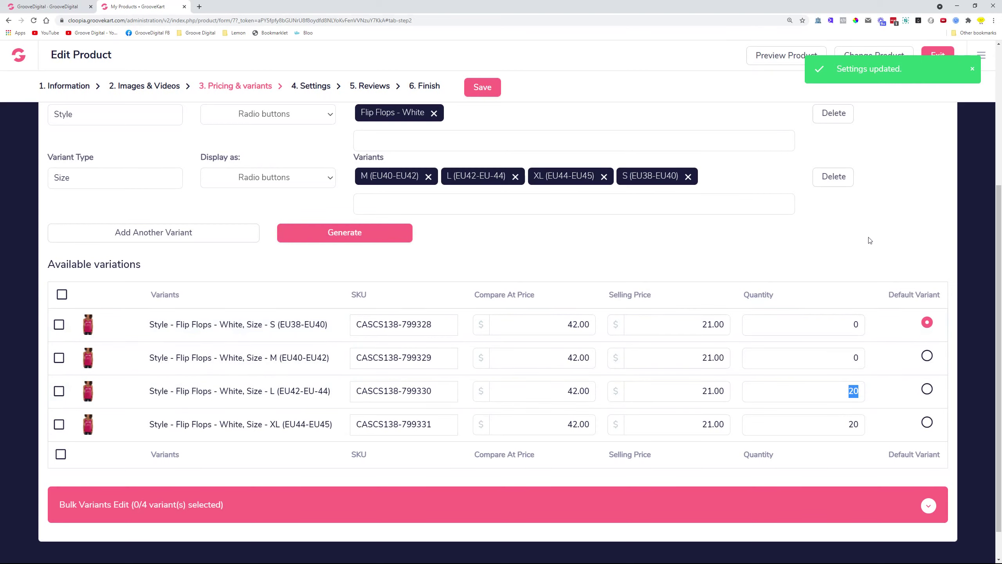
click(862, 252)
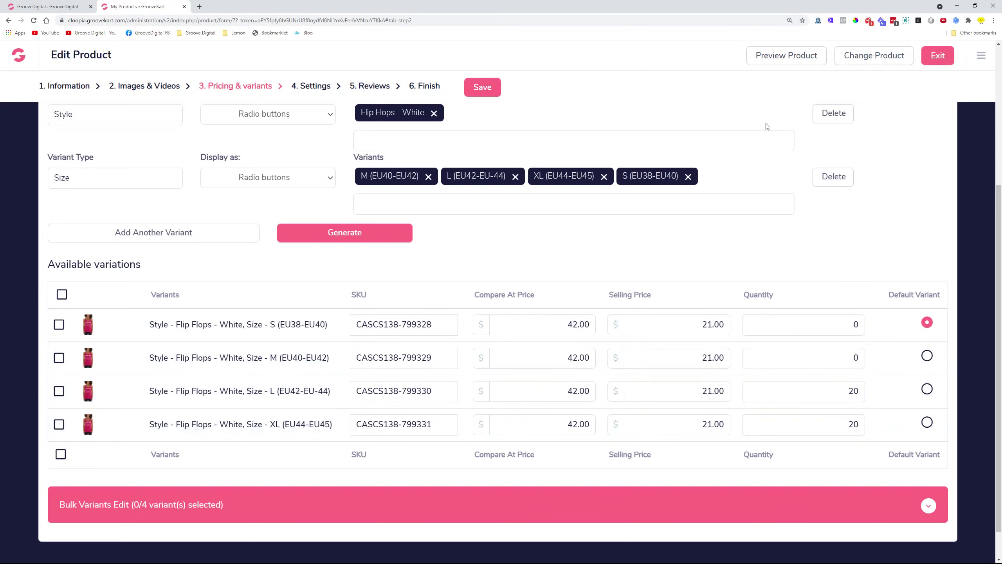
click(474, 89)
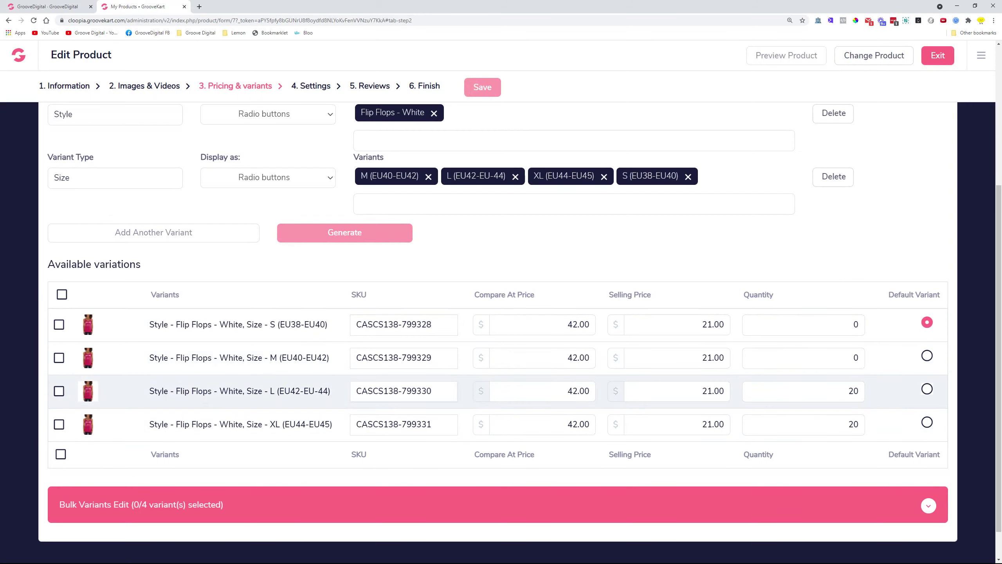
- Preview the product page, pick size L (EU42-EU-44), and inspect the variant choices of the This Girl Loves To Groove special offer
click(779, 55)
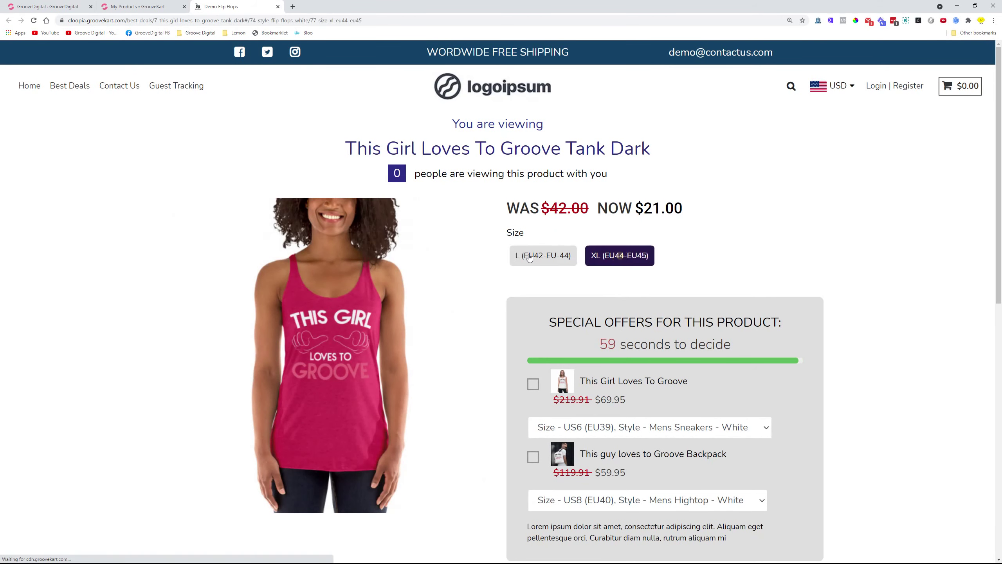
click(553, 257)
scroll(611, 316, down, 2)
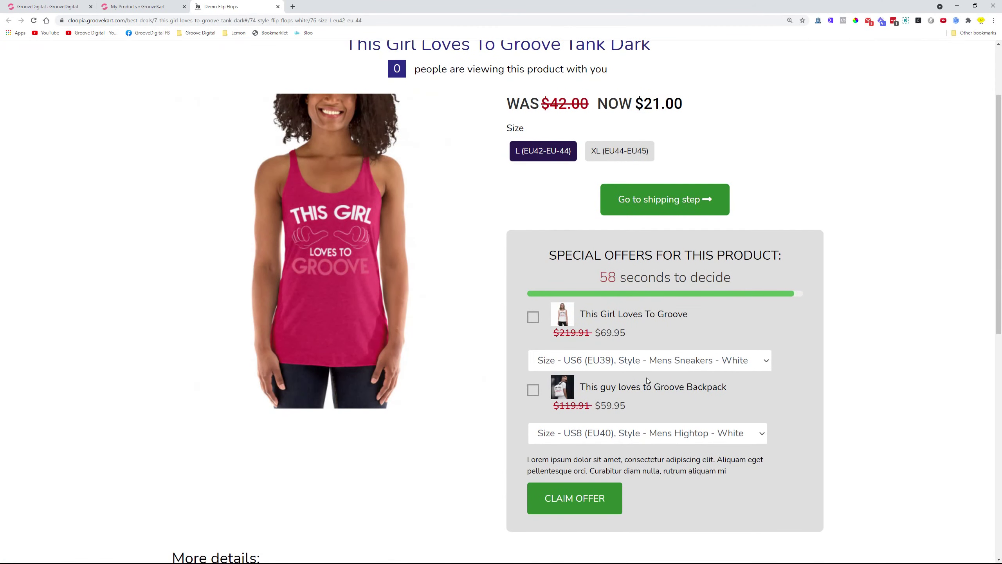
click(653, 362)
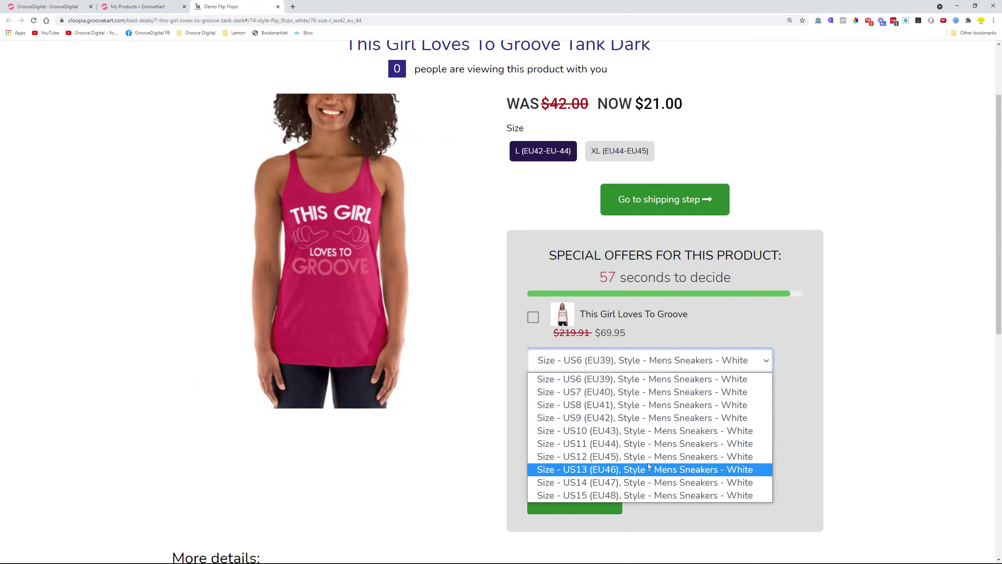
click(660, 364)
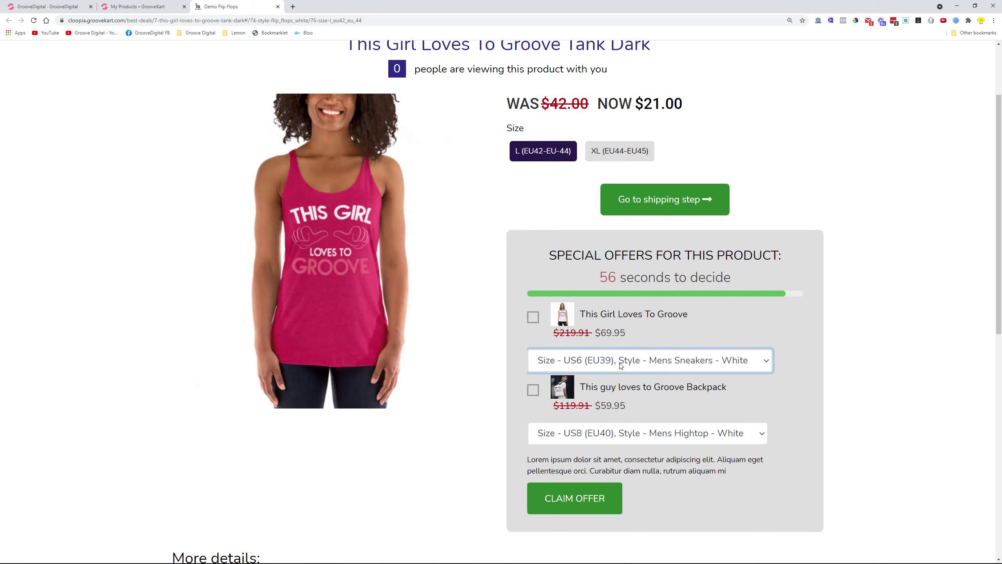
- Back in the product editor, set the L (EU42-EU-44) and XL (EU44-EU45) variant quantities to 0 and save the product
click(151, 5)
drag(824, 389, 930, 391)
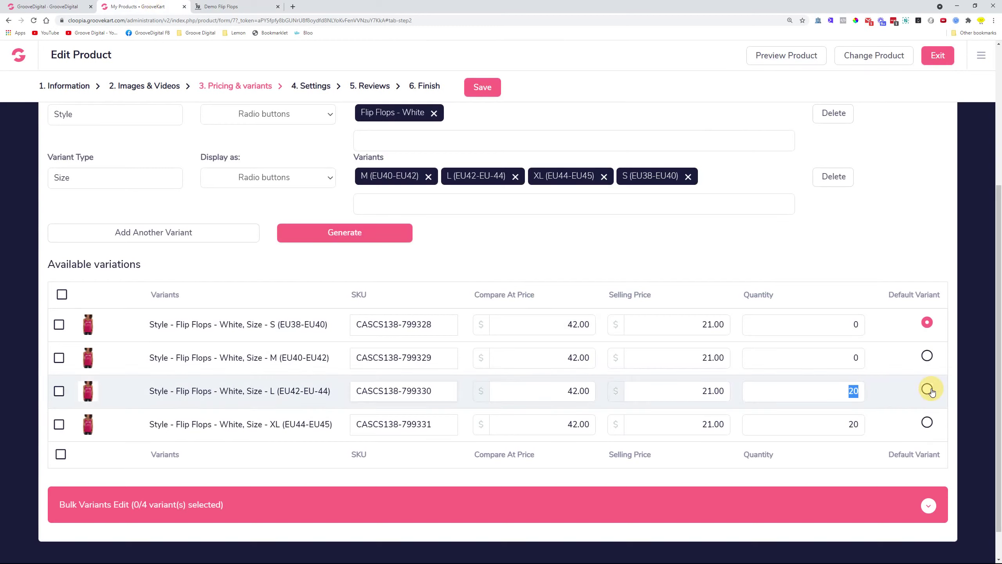
text(0)
drag(829, 424, 974, 435)
text(0)
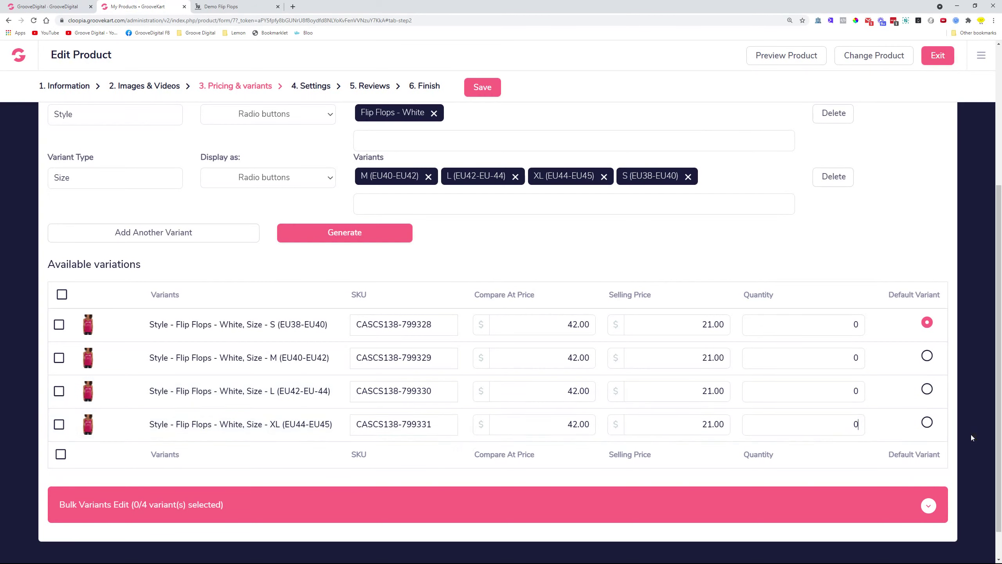
click(482, 87)
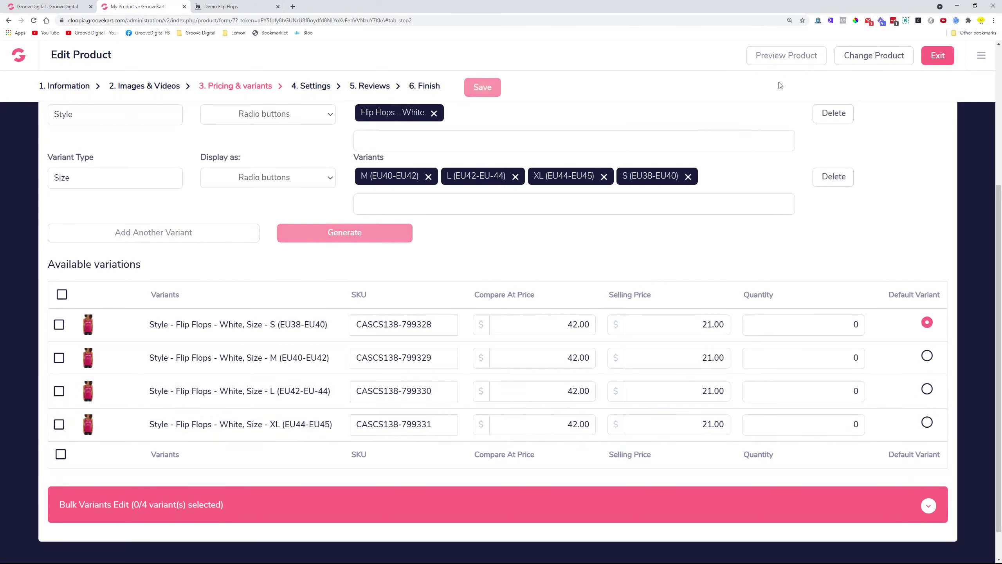
- Open a fresh preview of the product, check the stock notices by the price and in the special offers box, and close it
click(278, 7)
click(771, 60)
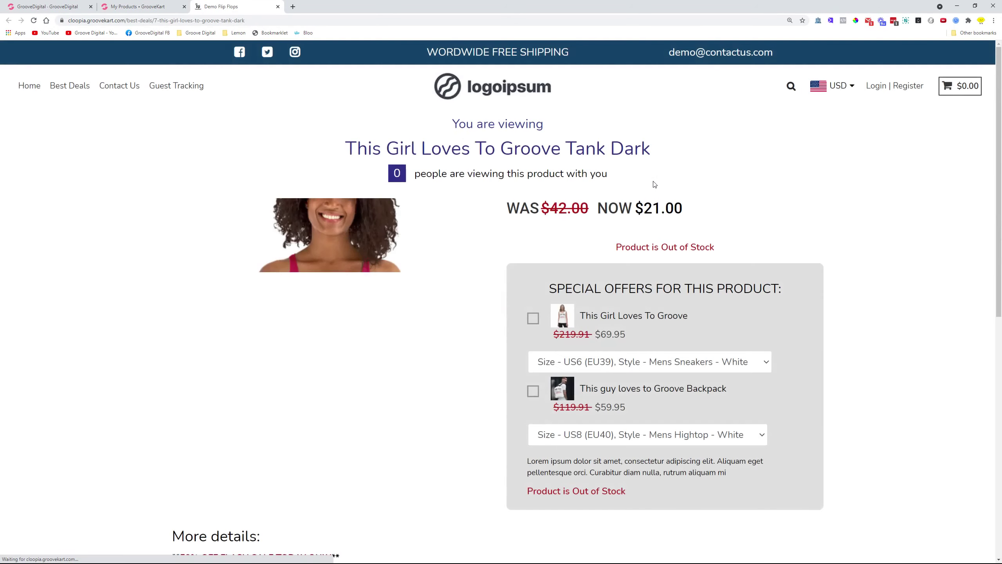
drag(601, 250, 718, 249)
click(731, 247)
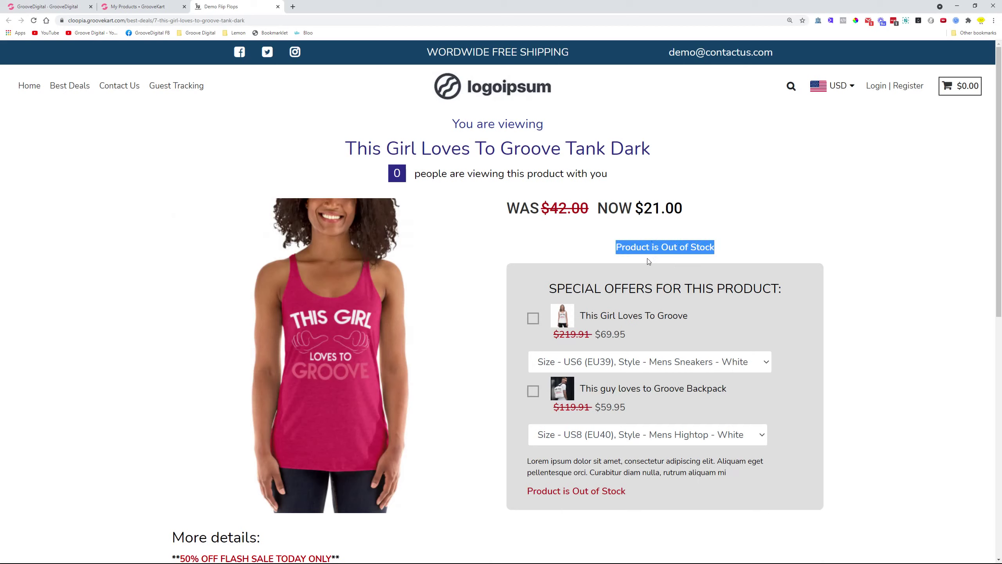
drag(526, 491, 624, 494)
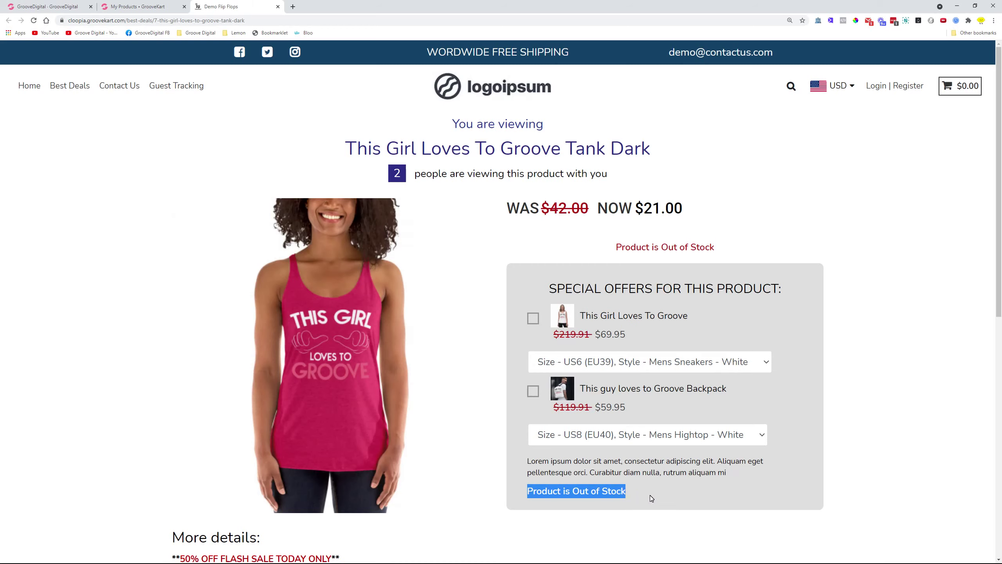
scroll(650, 496, down, 1)
click(555, 444)
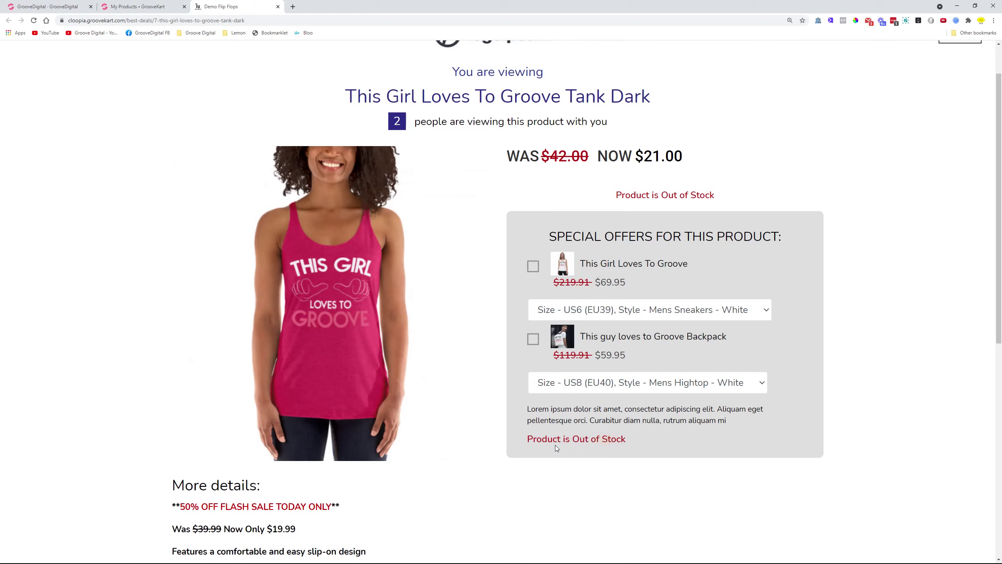
drag(627, 439, 542, 439)
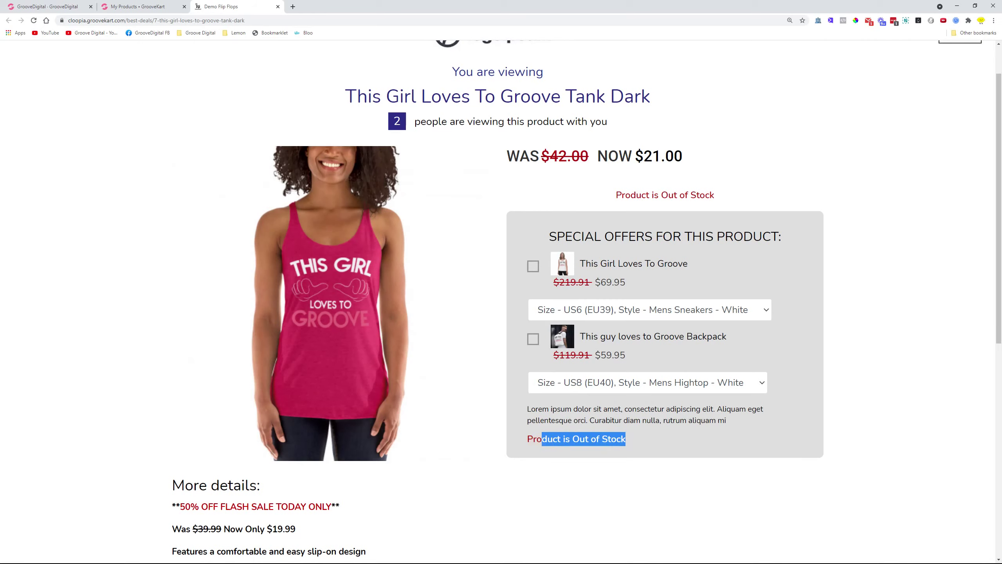
click(279, 7)
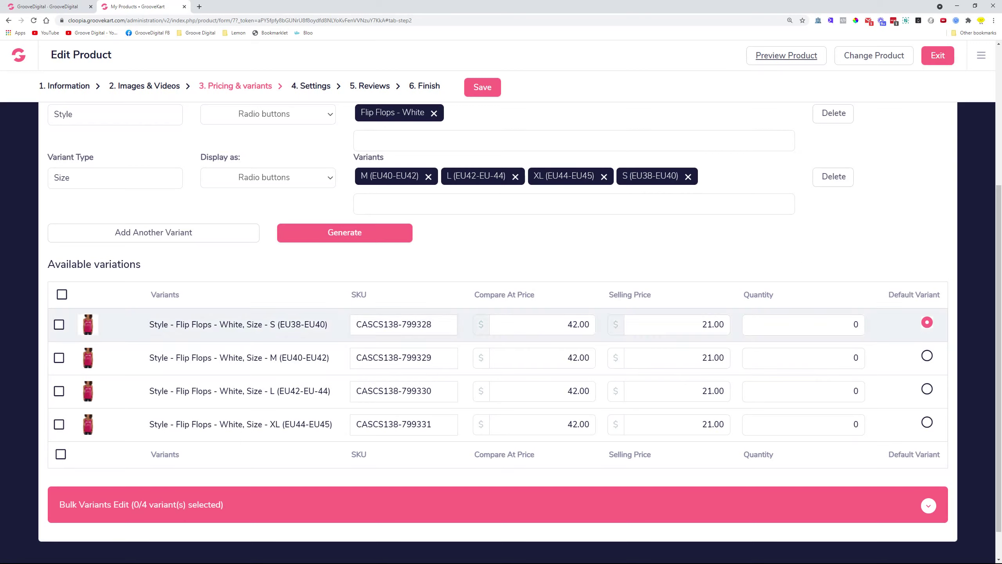
- Read the store's "Product out of stock" e-mail notification in Checker Plus for Gmail and close it
click(868, 22)
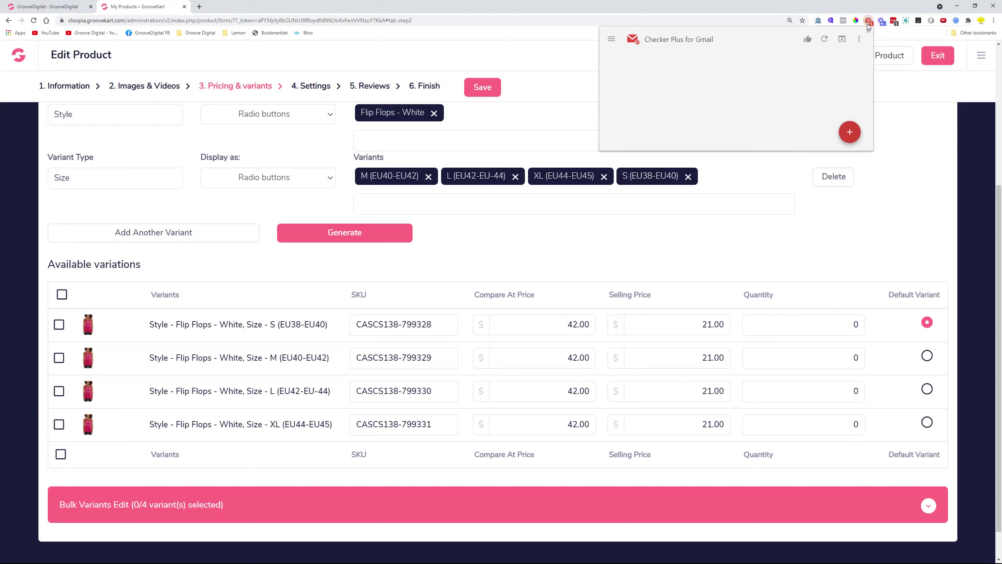
click(665, 84)
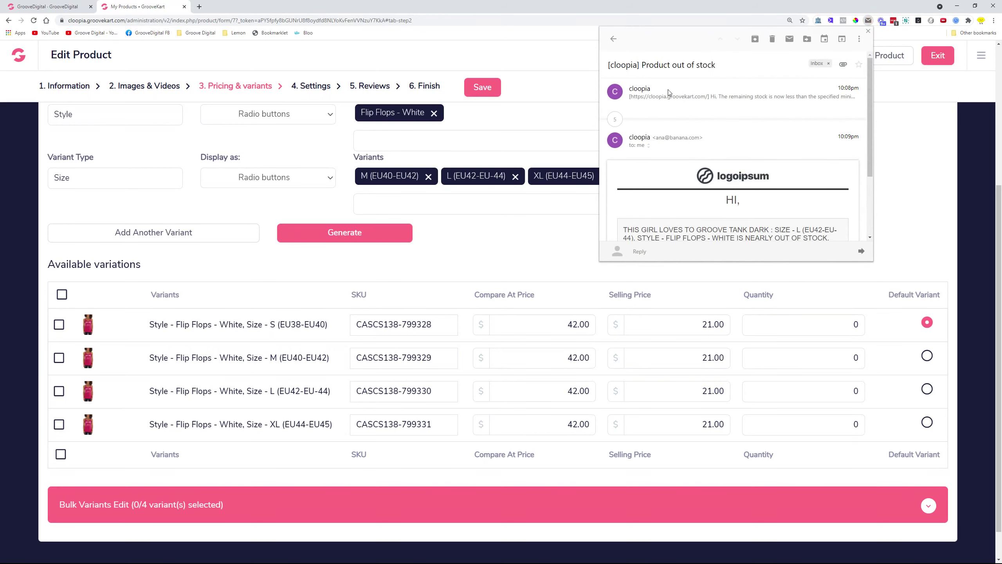
scroll(704, 130, down, 3)
scroll(687, 180, up, 3)
drag(661, 69, 716, 67)
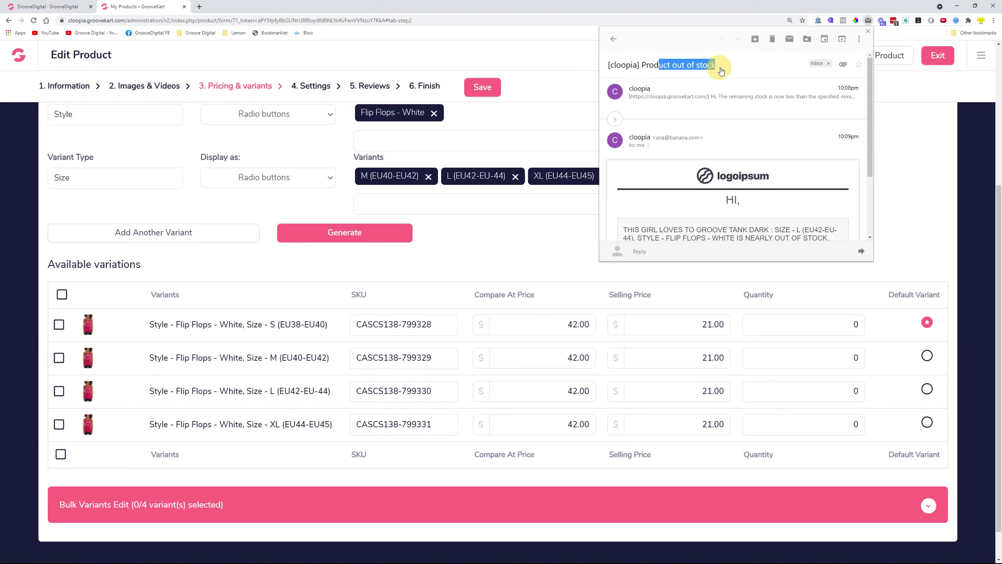
click(278, 7)
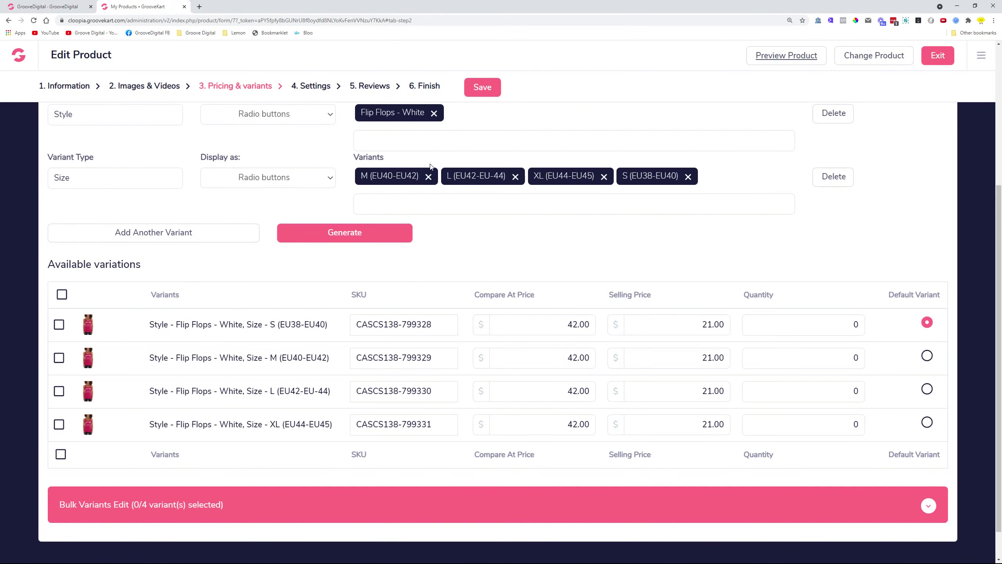
- Exit the product editor and open the store's page list in the GrooveKart Page Builder
click(939, 56)
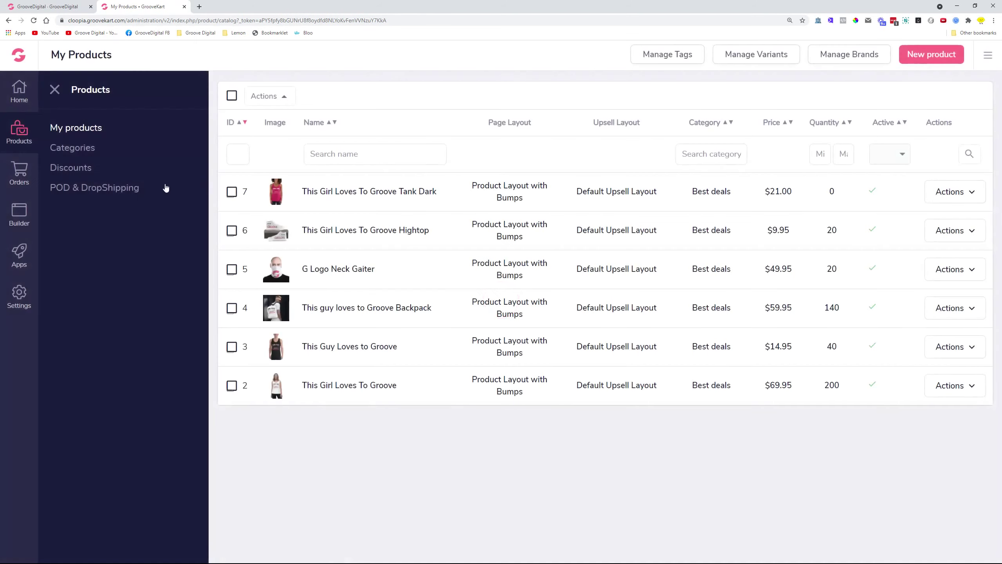
click(21, 221)
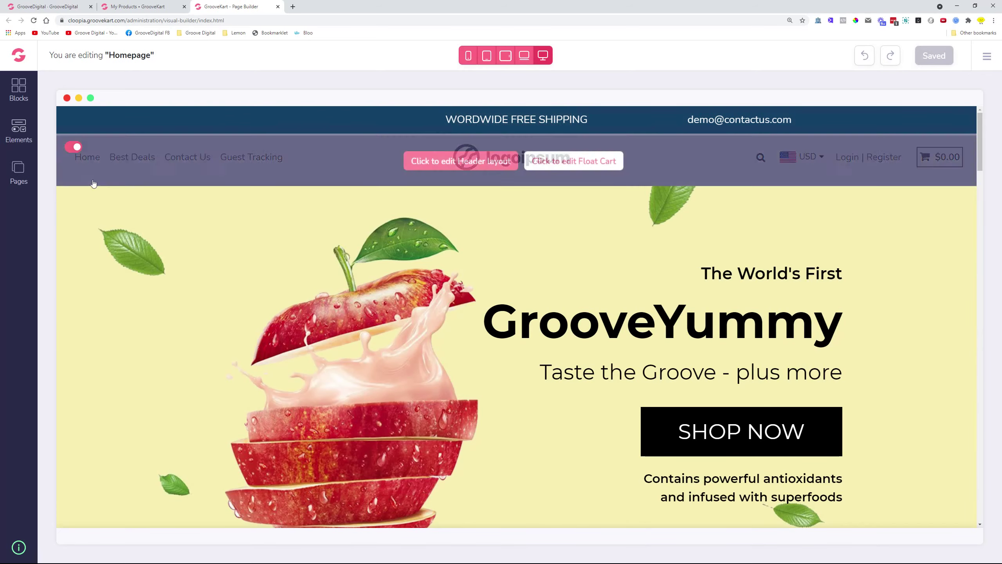
click(18, 171)
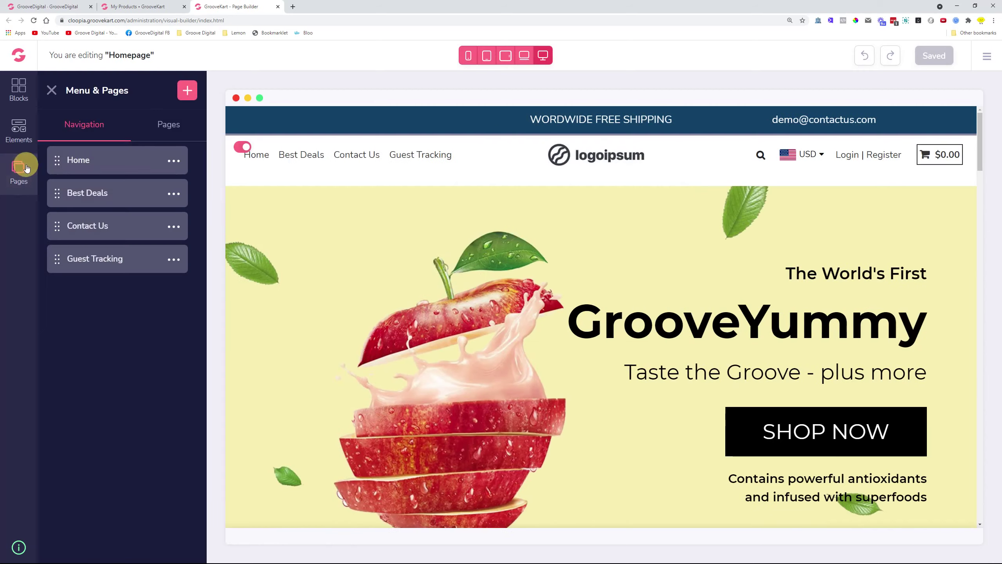
click(168, 124)
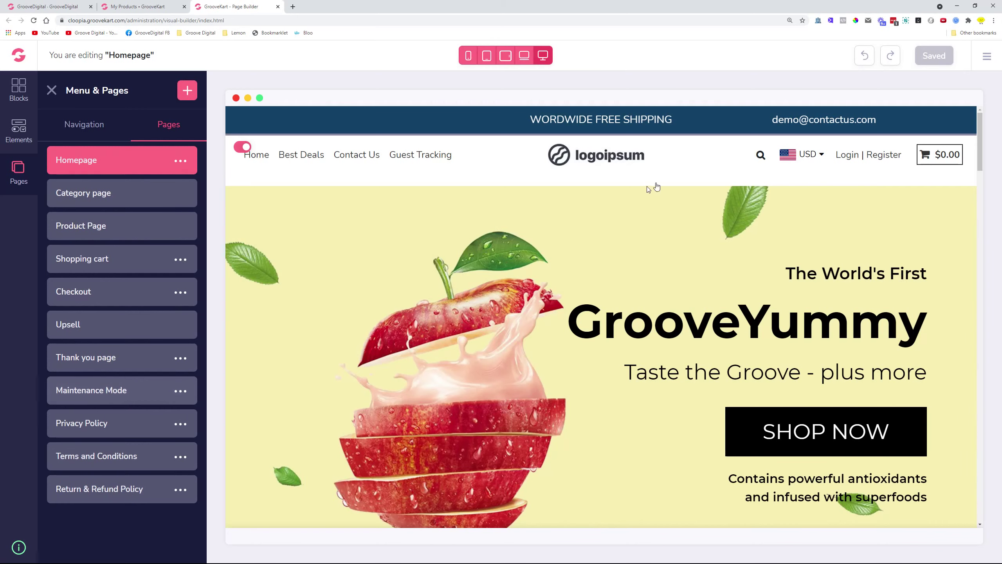
- Save the current store design as a new theme named Apple in My themes
click(987, 59)
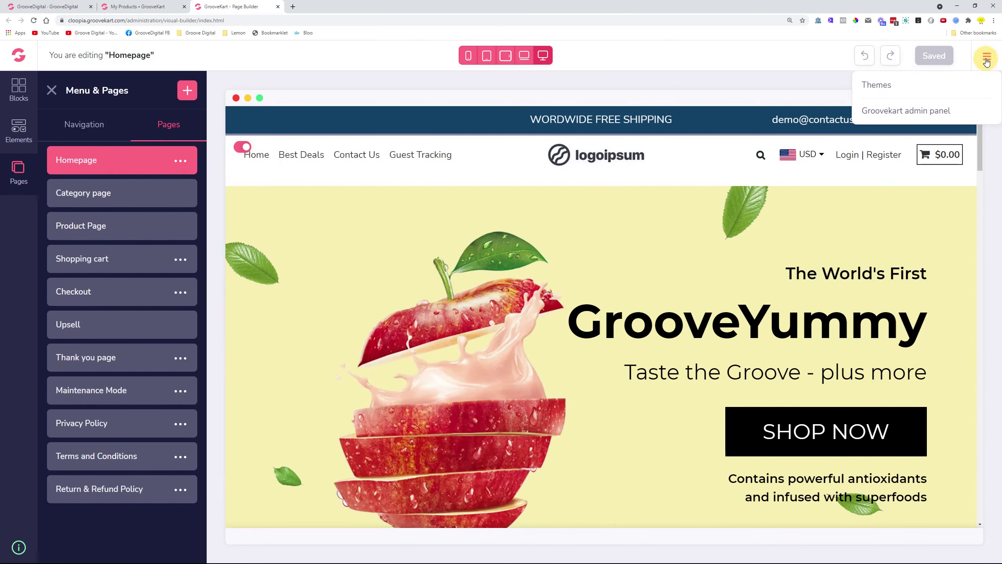
click(874, 85)
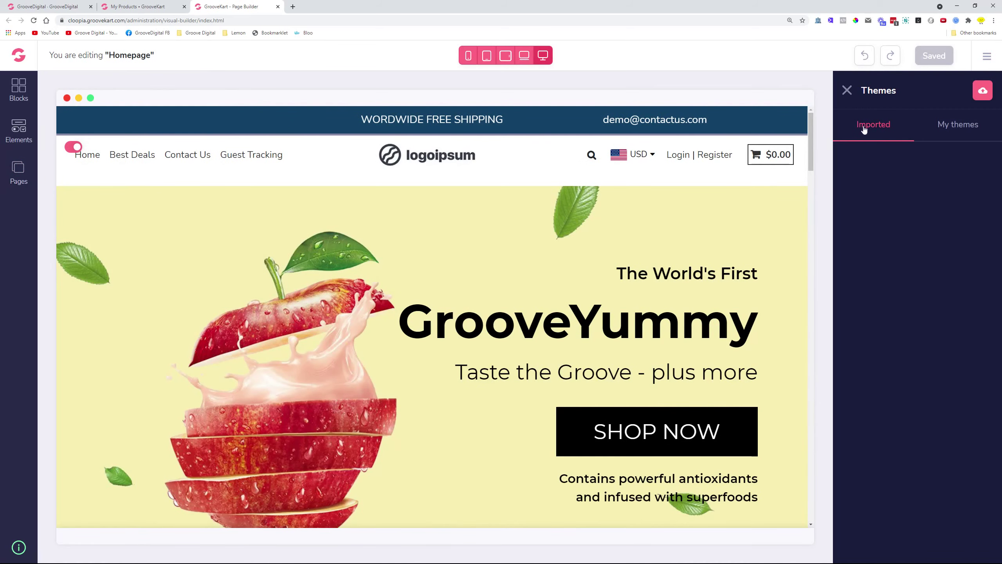
click(953, 130)
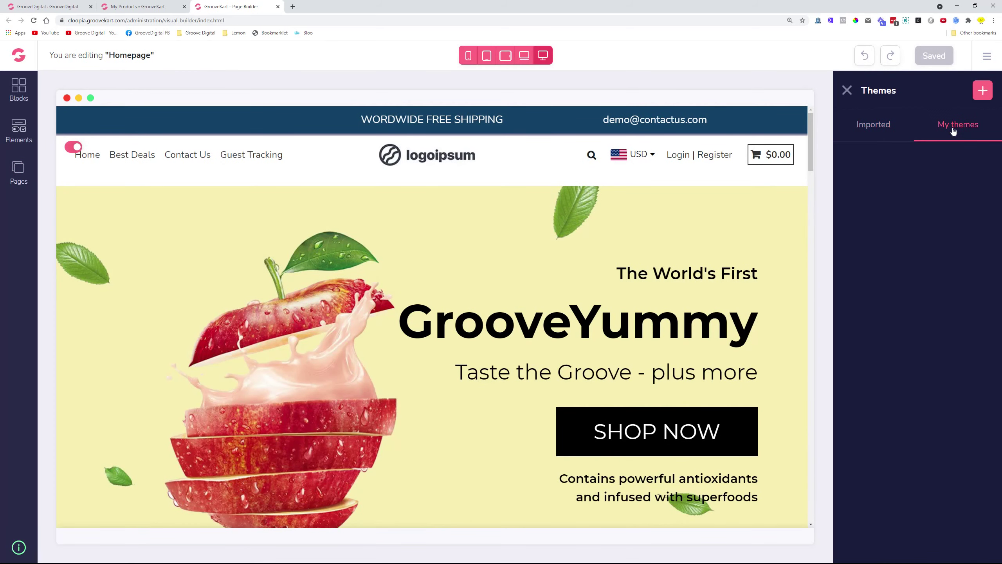
click(982, 94)
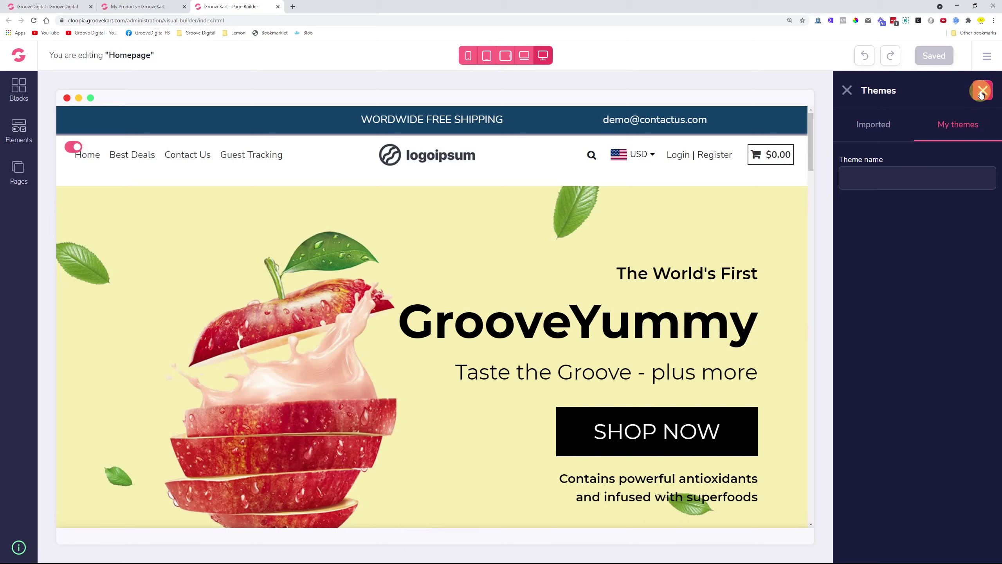
click(885, 173)
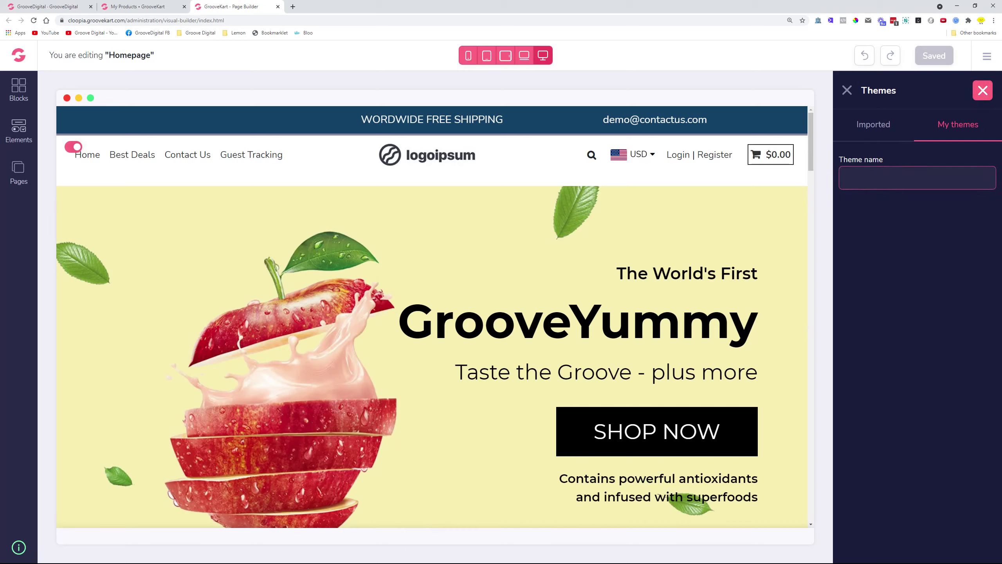
text(Apple)
click(989, 186)
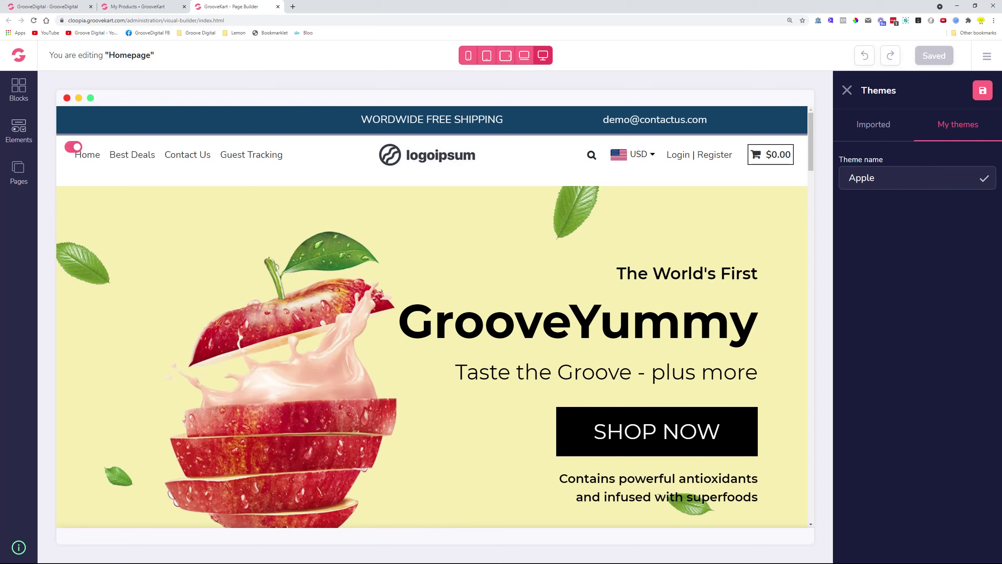
click(985, 178)
click(982, 91)
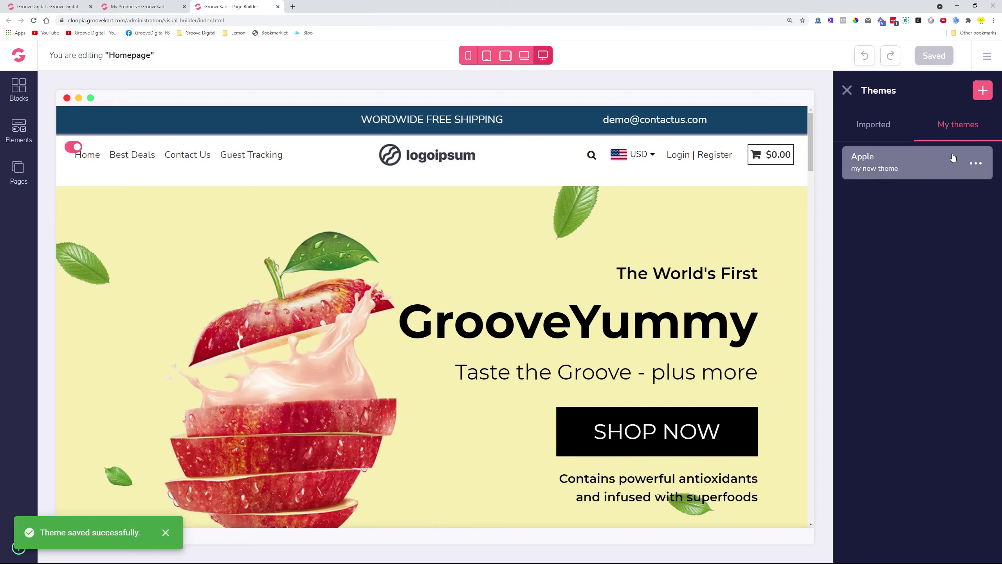
- Review the available actions for the Apple theme and the file upload for imported themes, without choosing a file
click(975, 163)
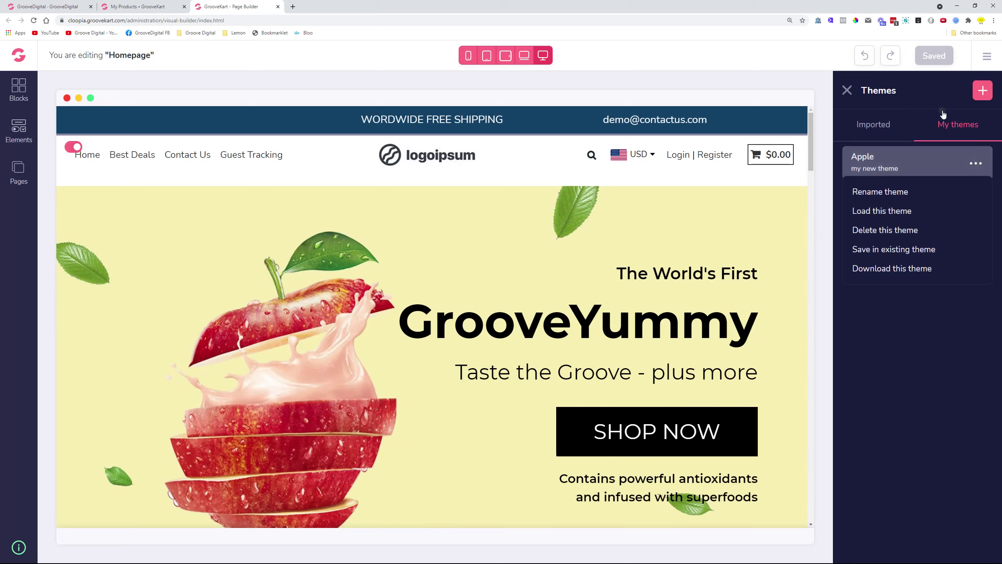
click(880, 122)
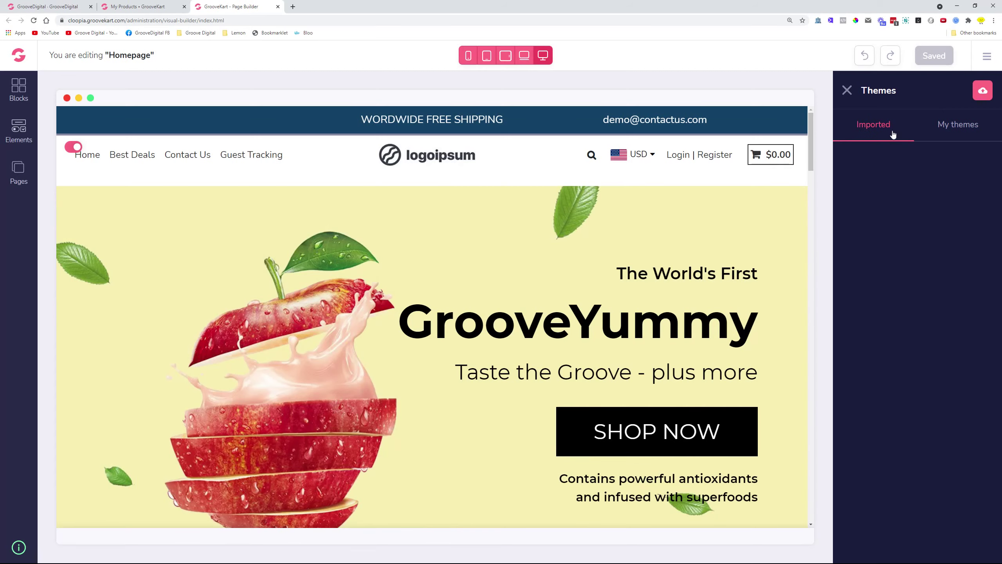
click(979, 92)
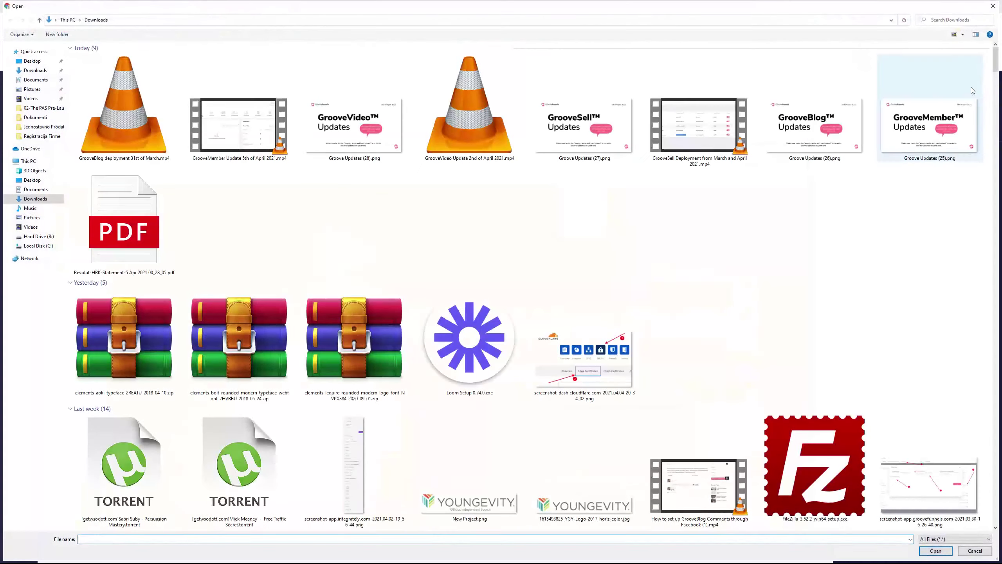
click(996, 7)
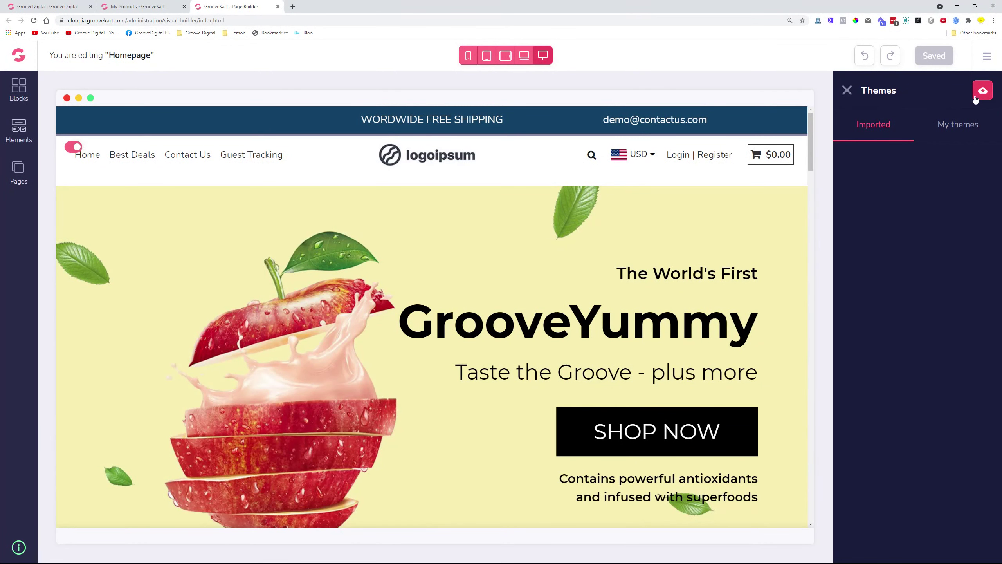
- Close the themes panel, bring up the store's list of pages and look through the homepage design
click(848, 92)
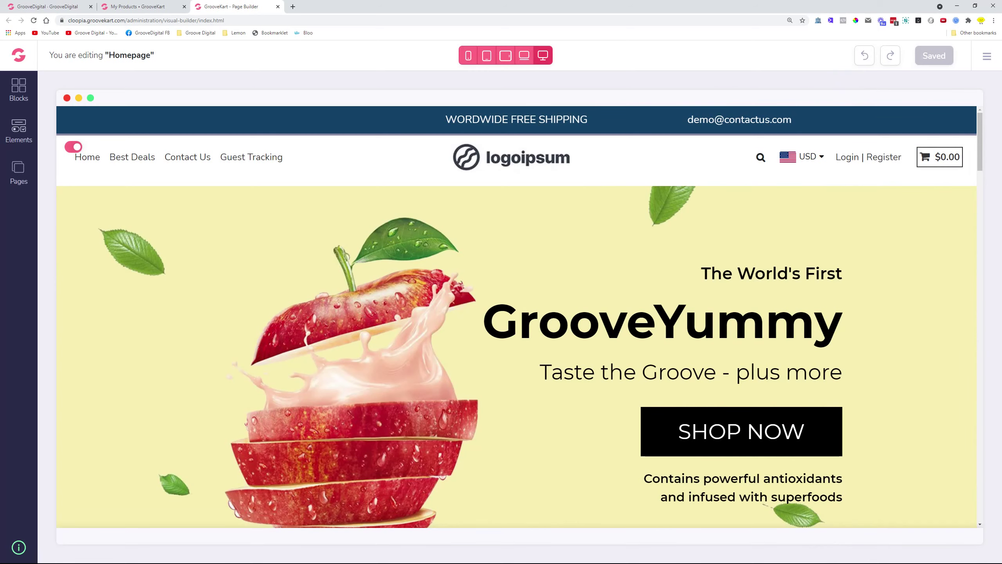
scroll(480, 217, down, 6)
scroll(479, 214, up, 6)
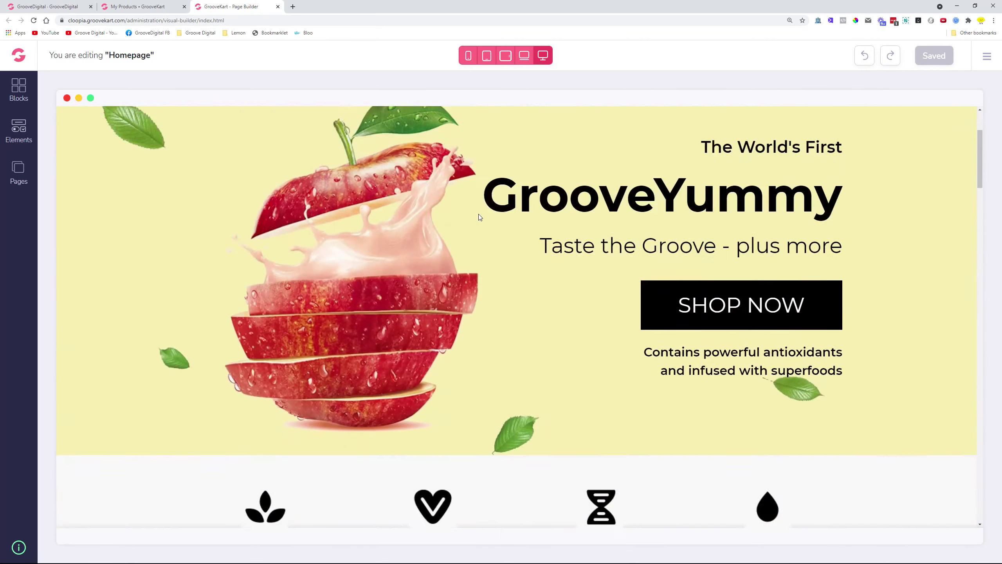
click(35, 177)
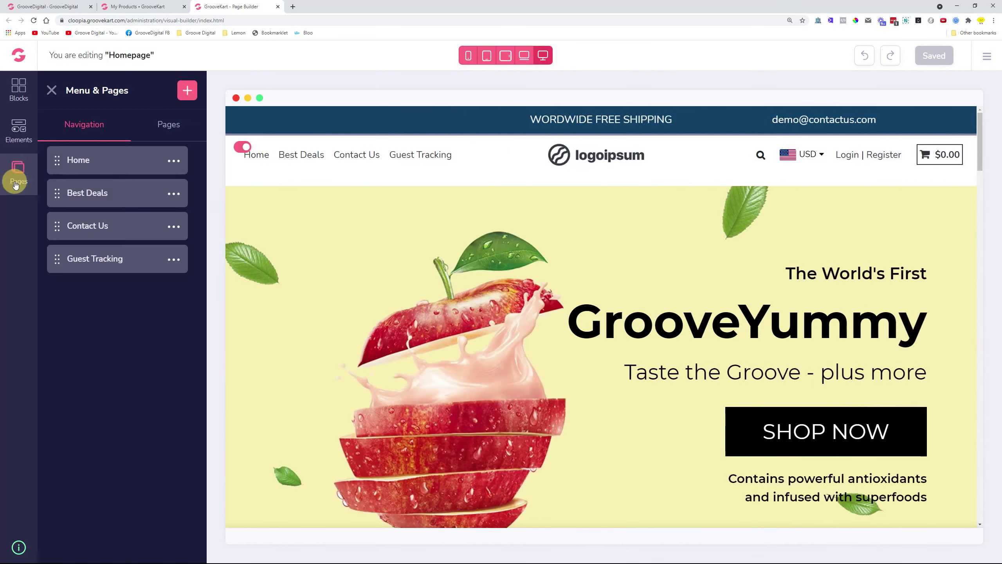
click(145, 135)
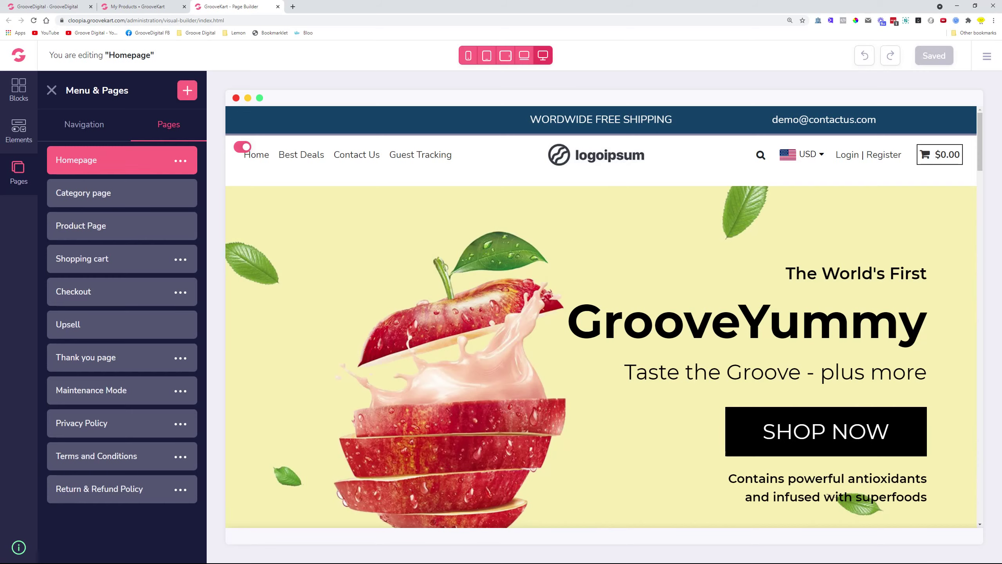
scroll(510, 299, down, 10)
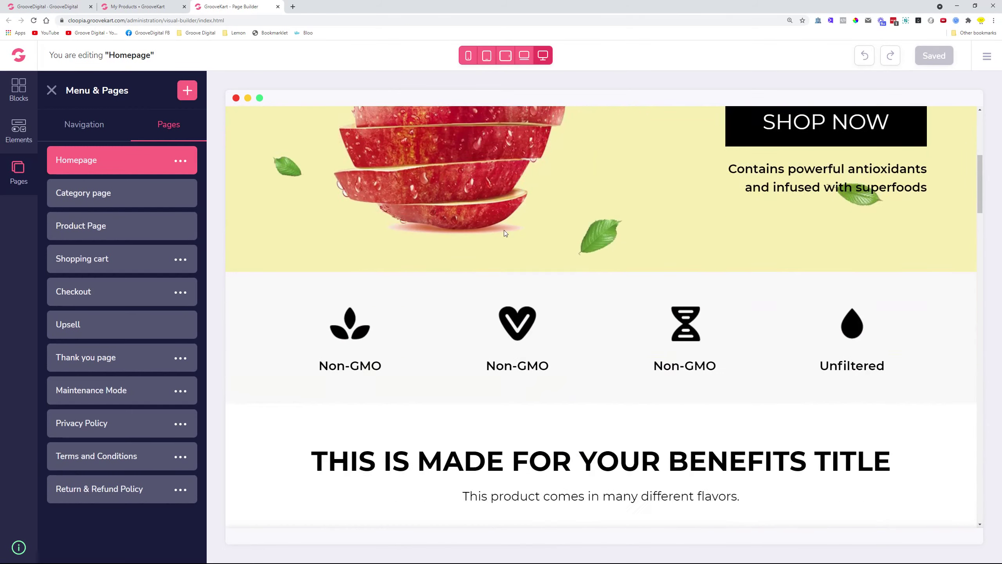
scroll(508, 279, down, 4)
scroll(516, 225, down, 6)
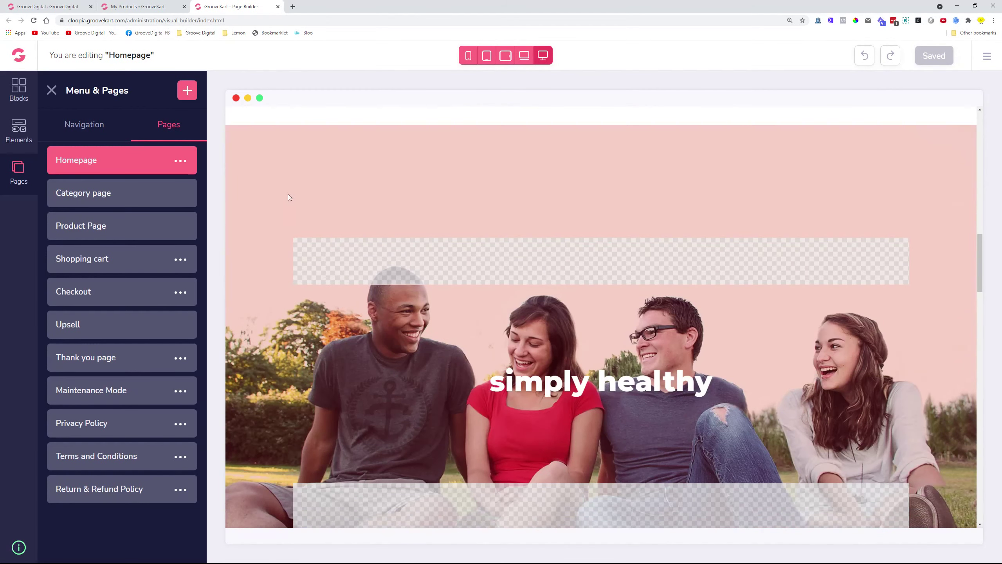
- Review the layouts available for the product page and the upsell page
click(90, 232)
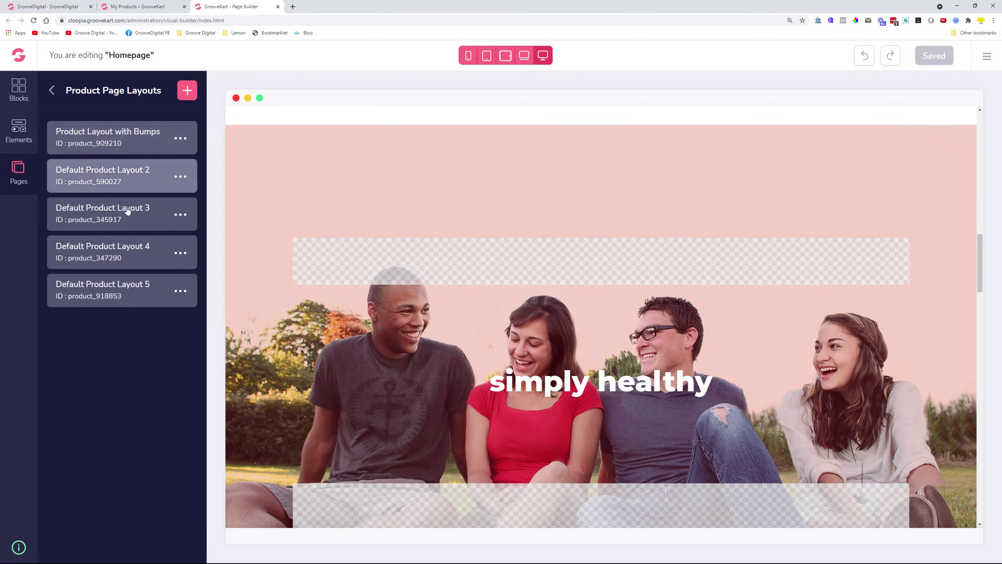
click(52, 91)
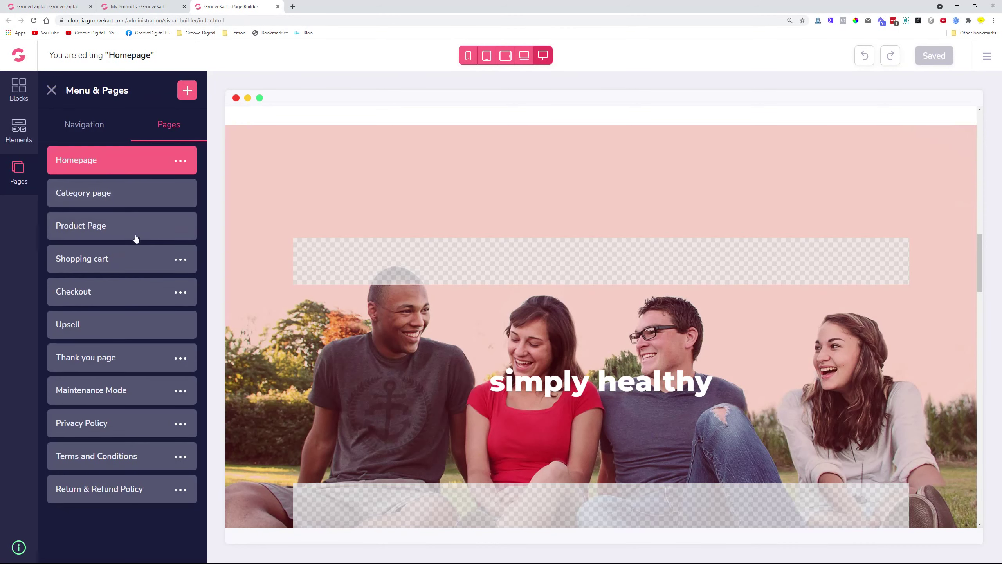
click(121, 323)
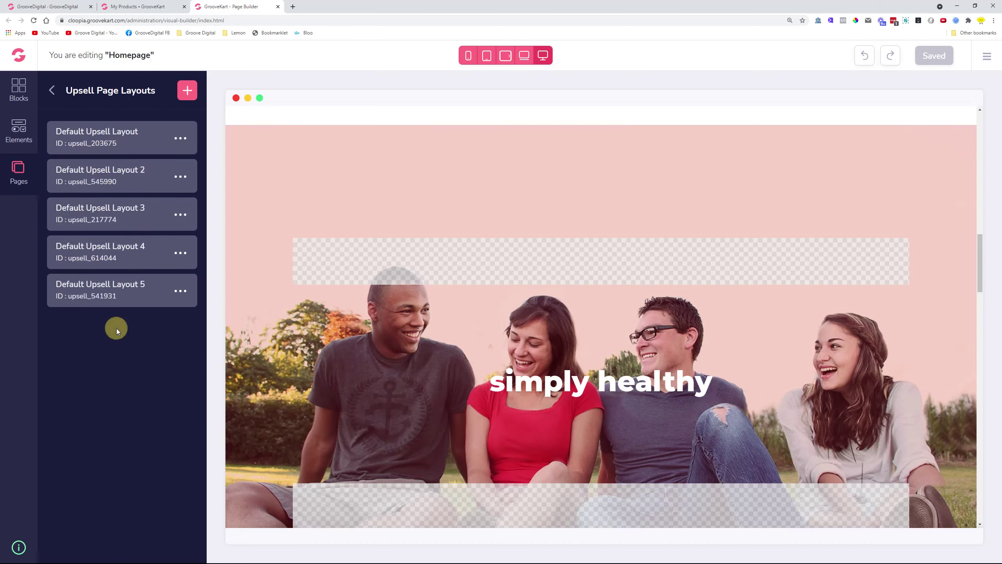
click(53, 91)
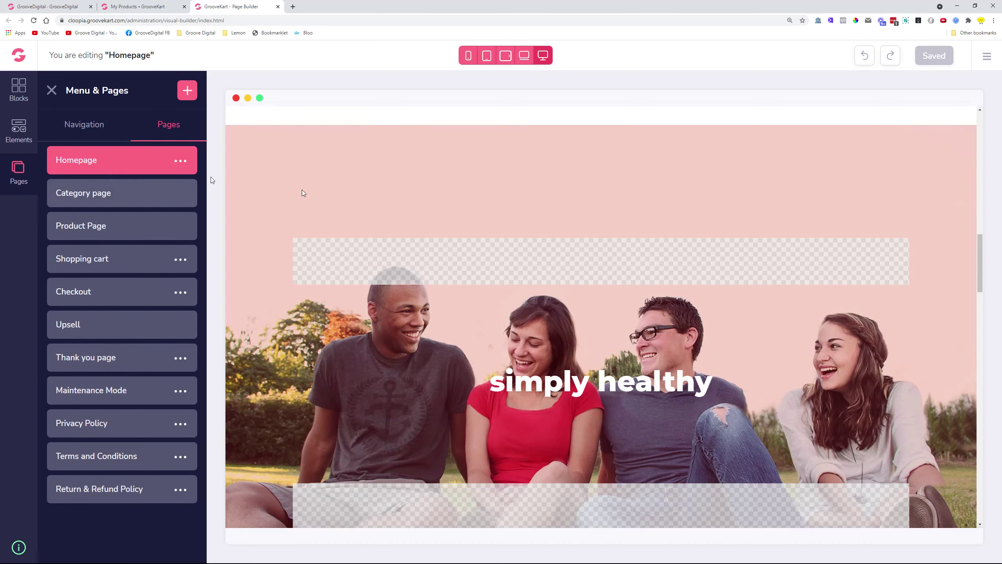
scroll(604, 268, up, 5)
scroll(605, 268, up, 2)
scroll(531, 279, up, 15)
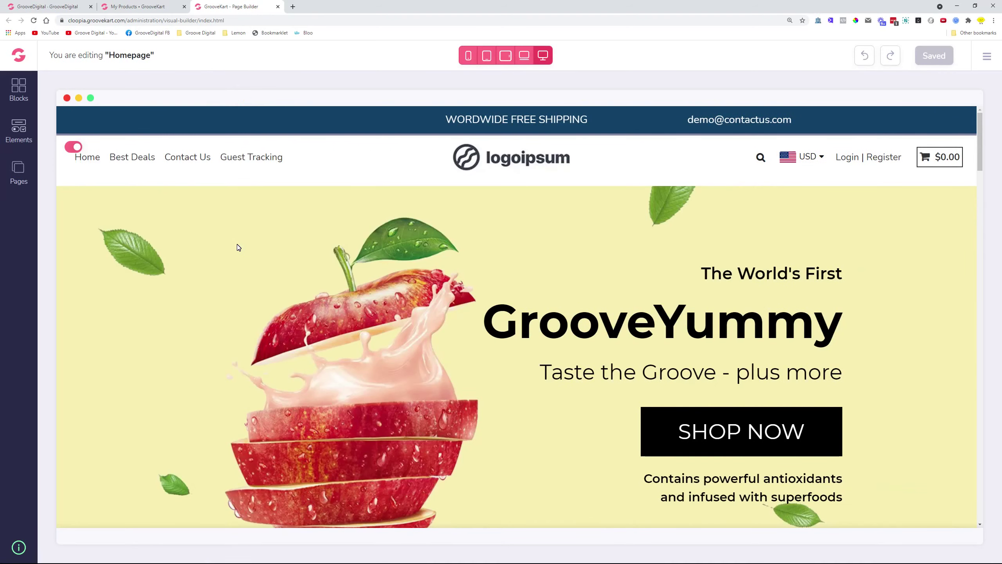
- Open the first upsell page layout, Default Upsell Layout, for editing
click(18, 172)
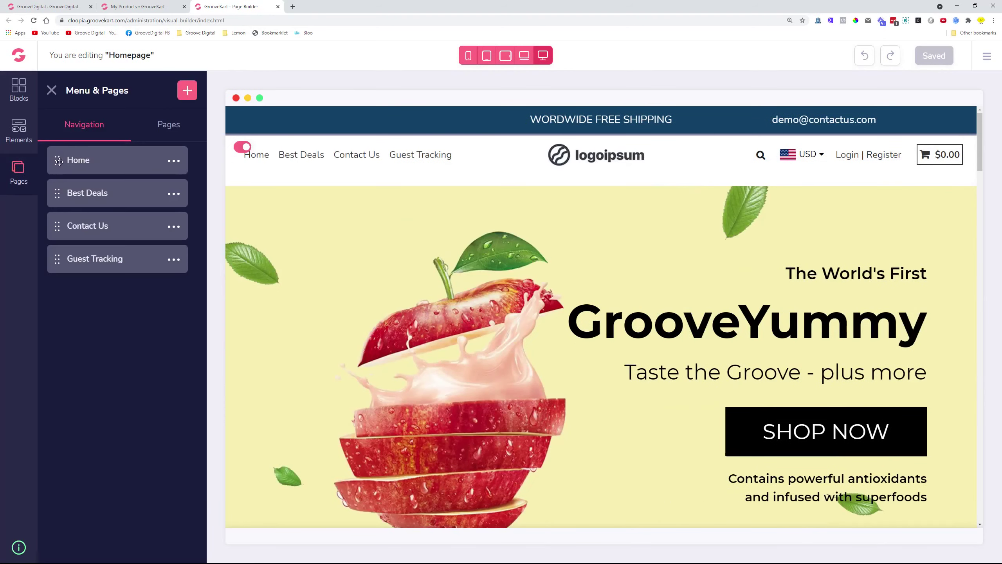
click(176, 126)
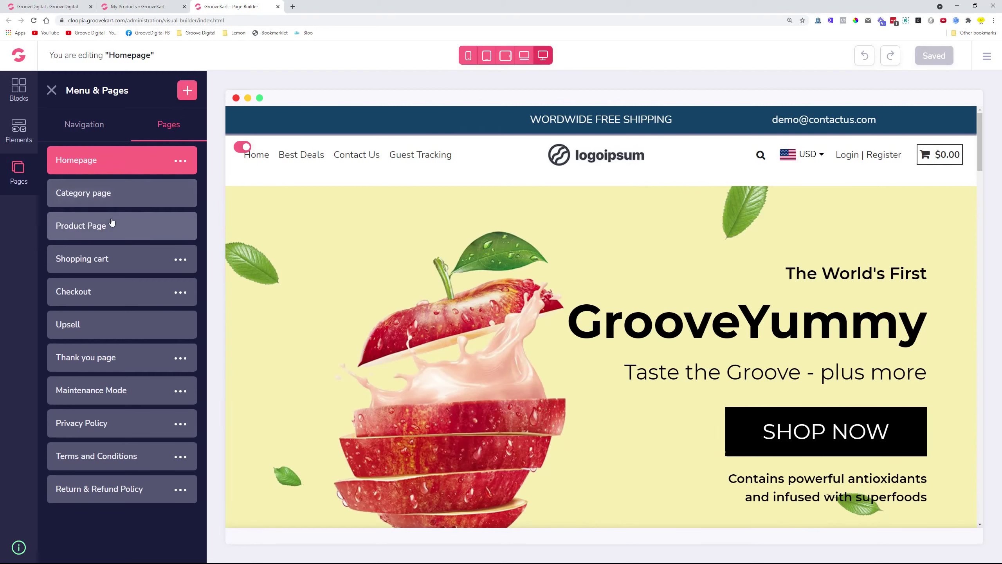
click(84, 323)
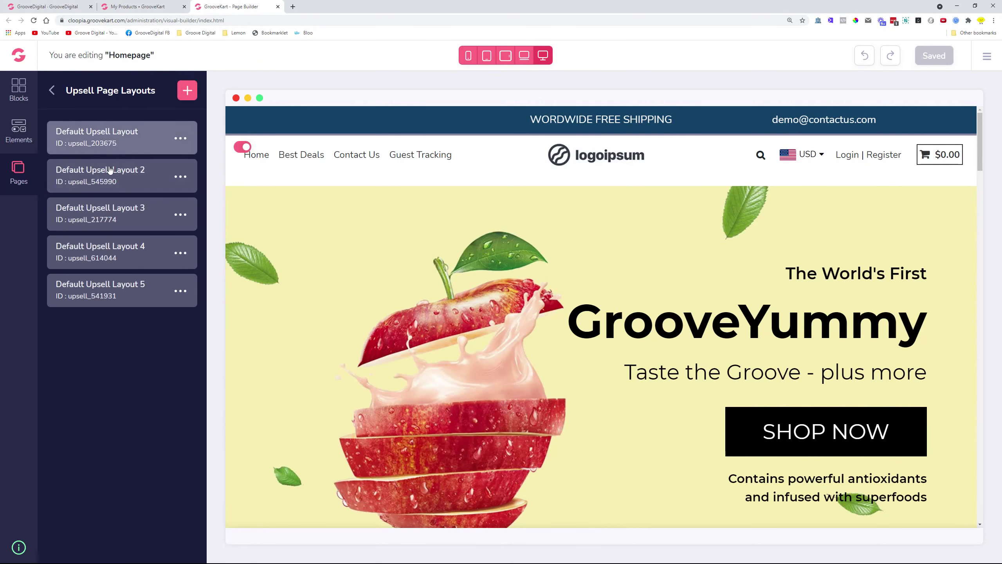
click(123, 139)
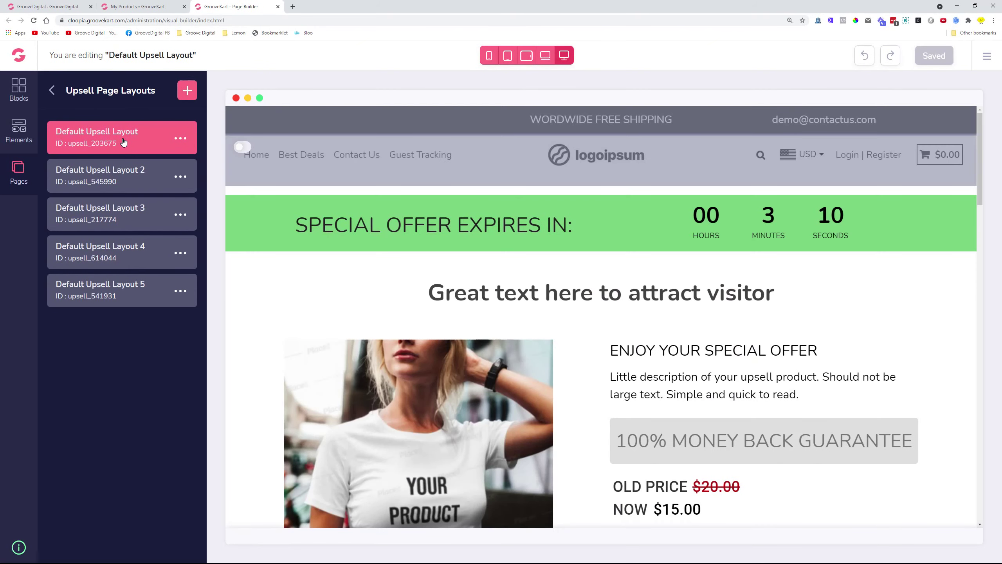
- Add a Total cart price upsell element between the size options and the BUY NOW! button
click(19, 129)
click(161, 131)
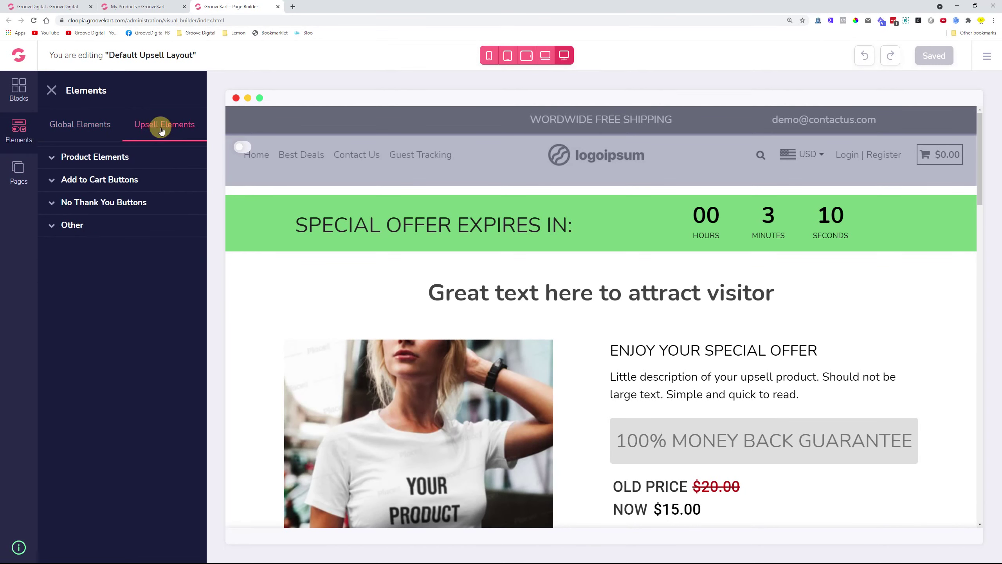
click(58, 227)
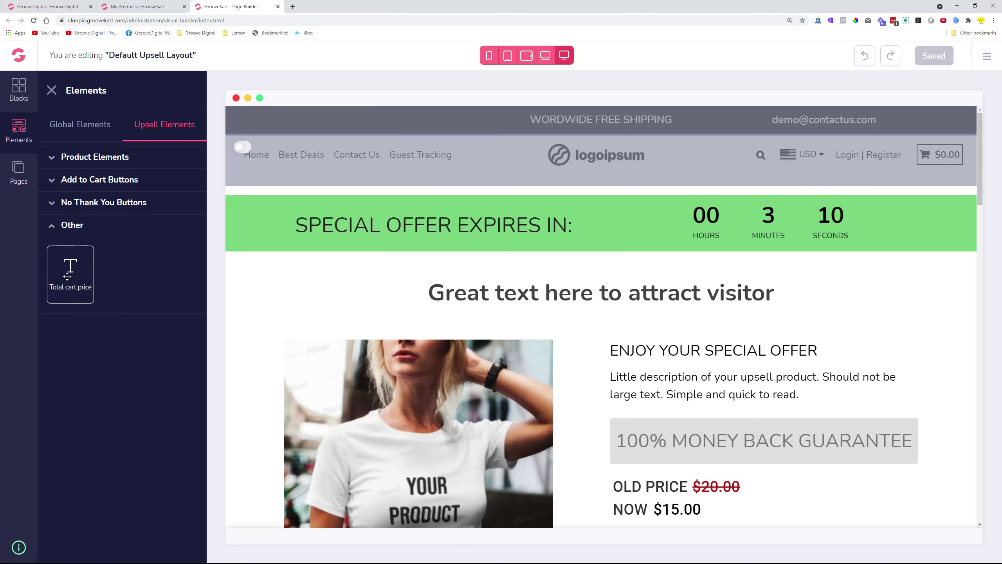
scroll(632, 333, down, 3)
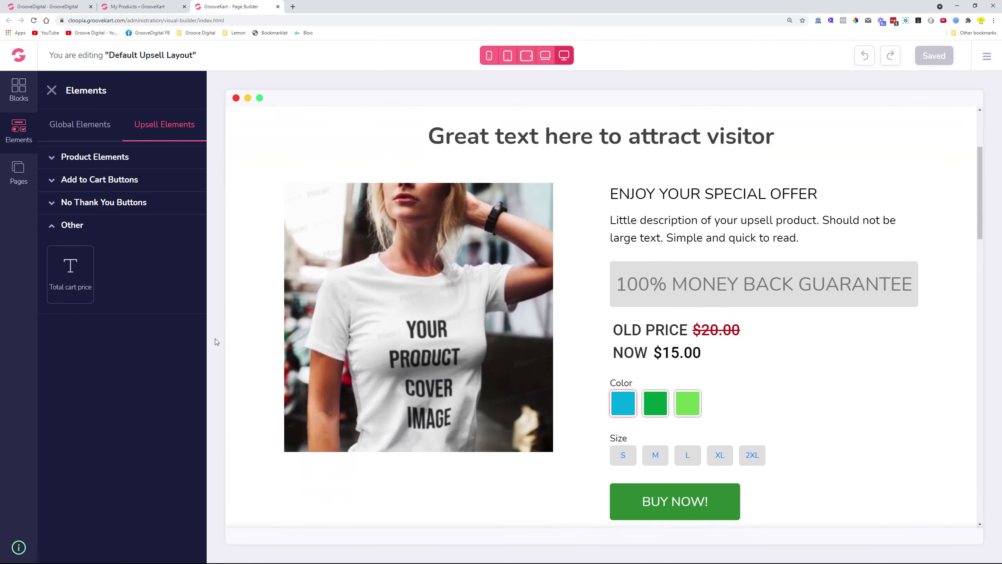
drag(67, 272, 660, 479)
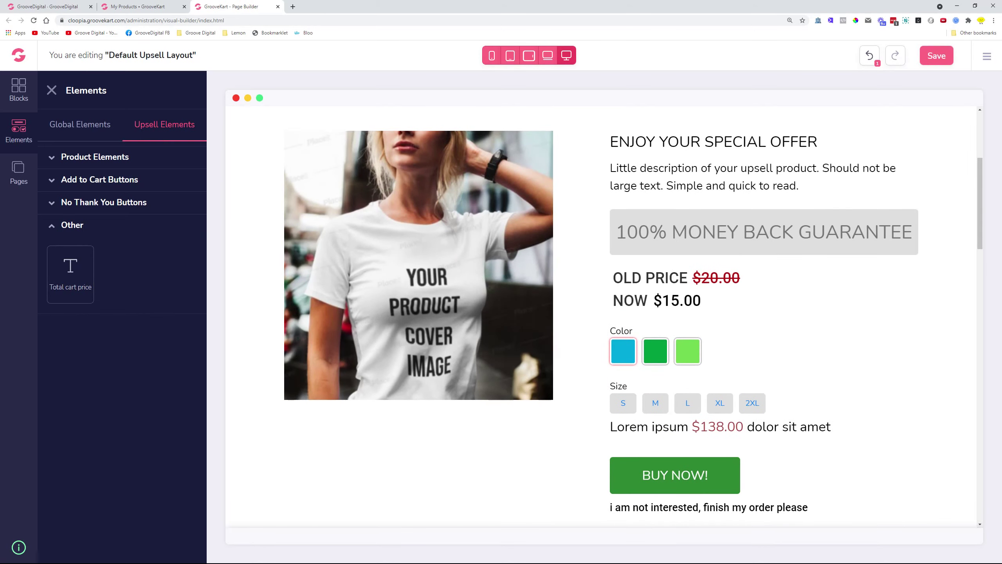
- Select the Total cart price element and examine its settings for label text, price color and price calculation
drag(610, 426, 837, 433)
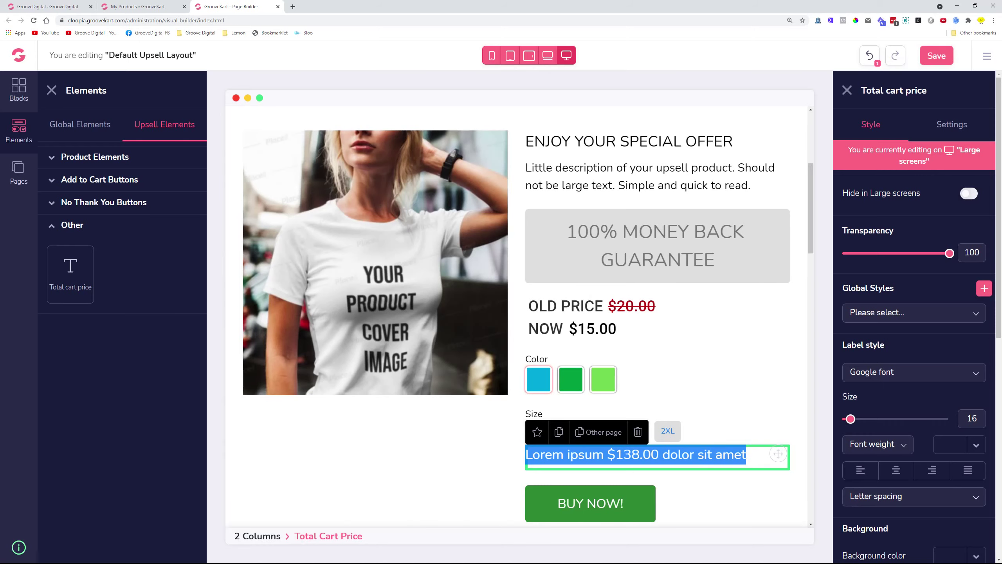
scroll(375, 261, down, 1)
double_click(679, 402)
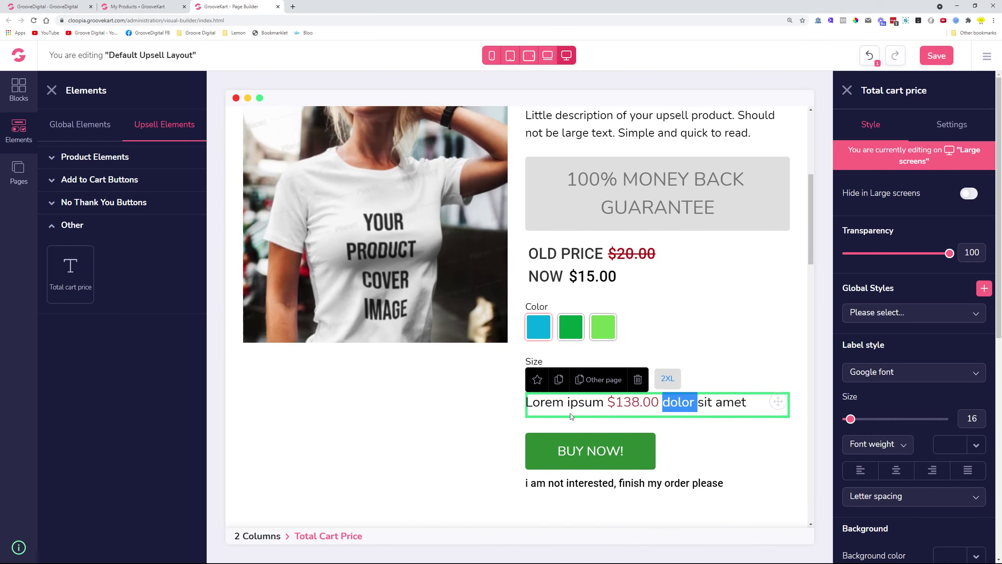
click(560, 407)
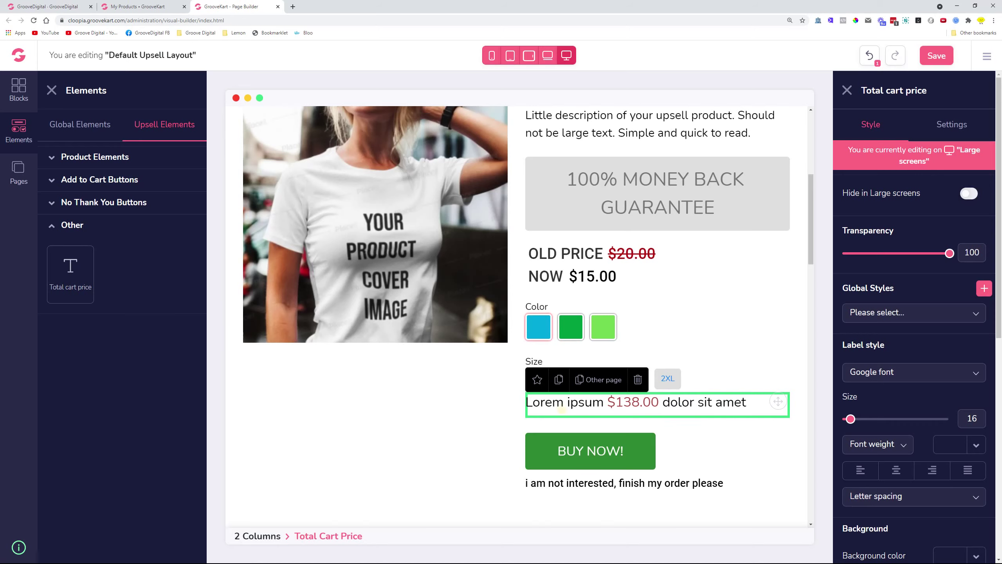
click(942, 136)
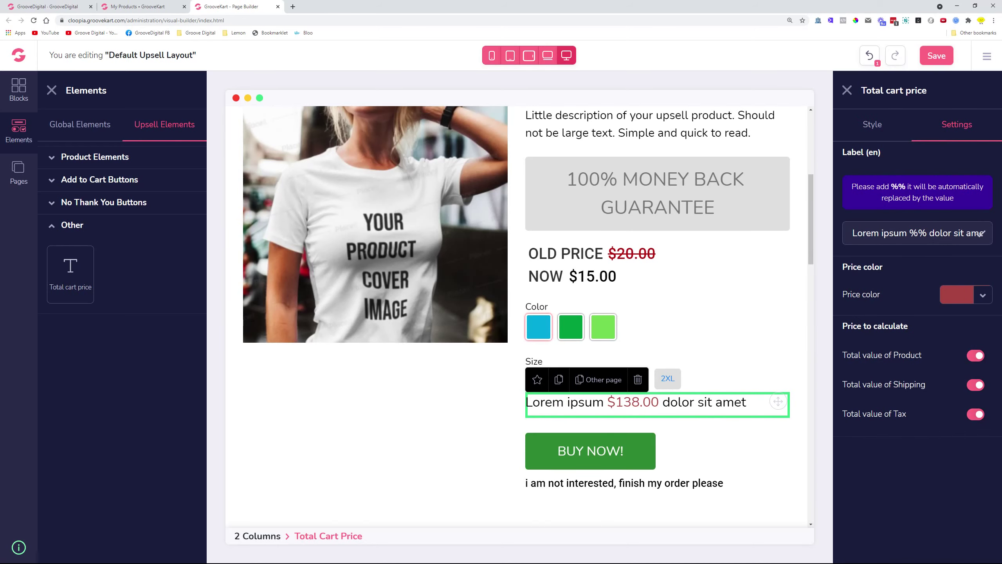
drag(853, 233, 907, 233)
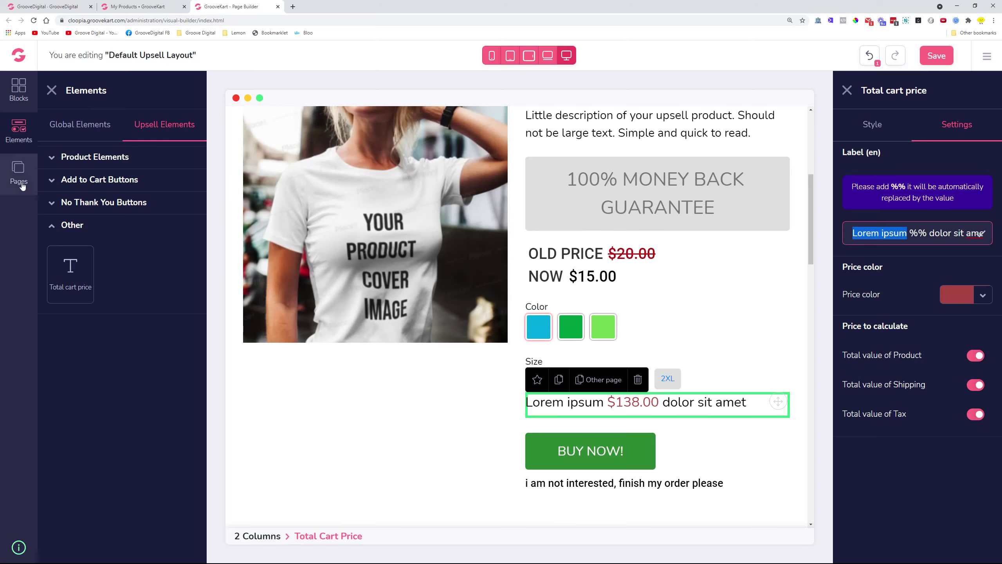
- Switch to the Shopping cart page and review the settings of its Summary Table element
click(18, 171)
click(168, 124)
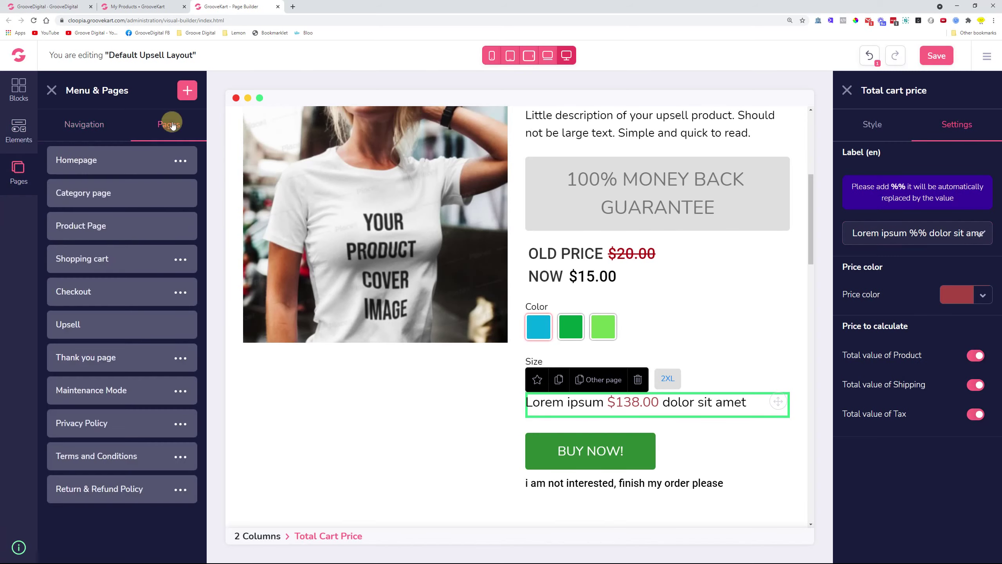
click(95, 266)
click(477, 355)
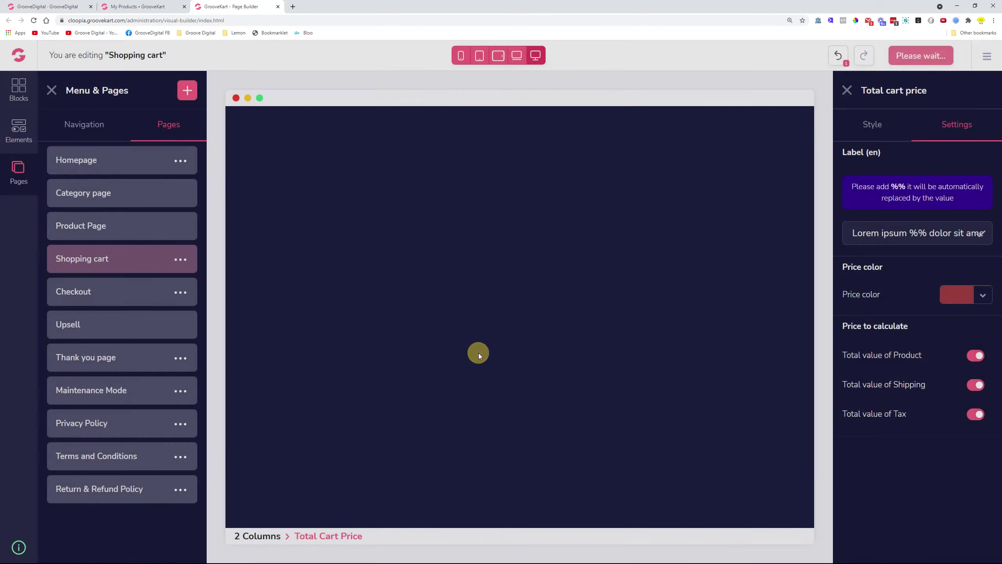
click(459, 305)
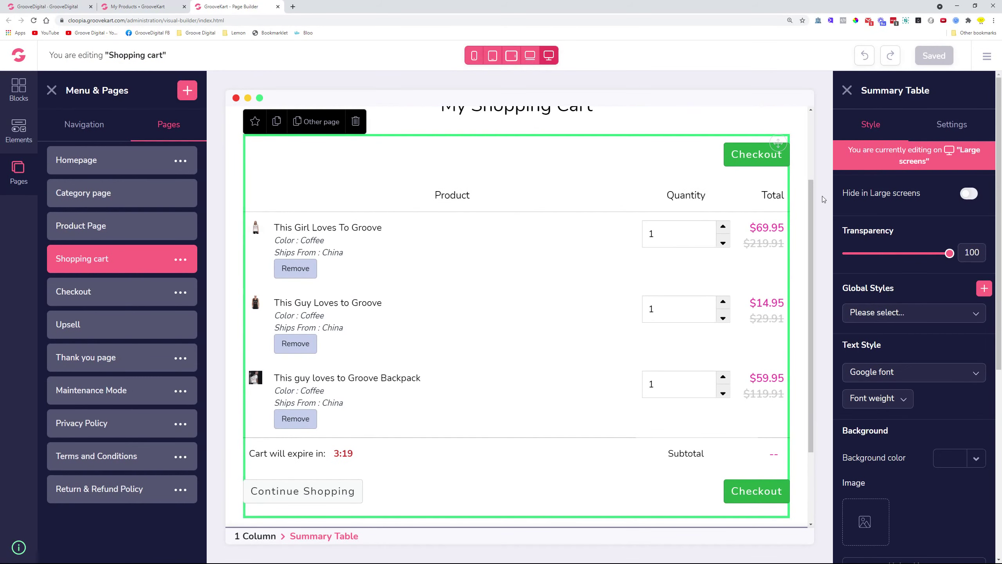
click(953, 120)
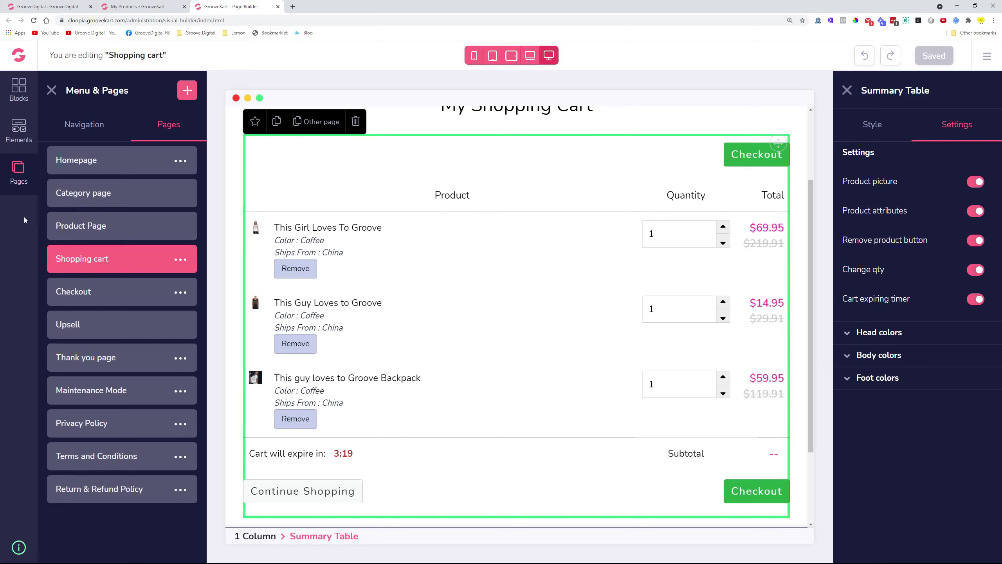
- Review the Checkout page's settings, including the choices for the "Add to cart" click action and the custom thank you page URL
click(181, 294)
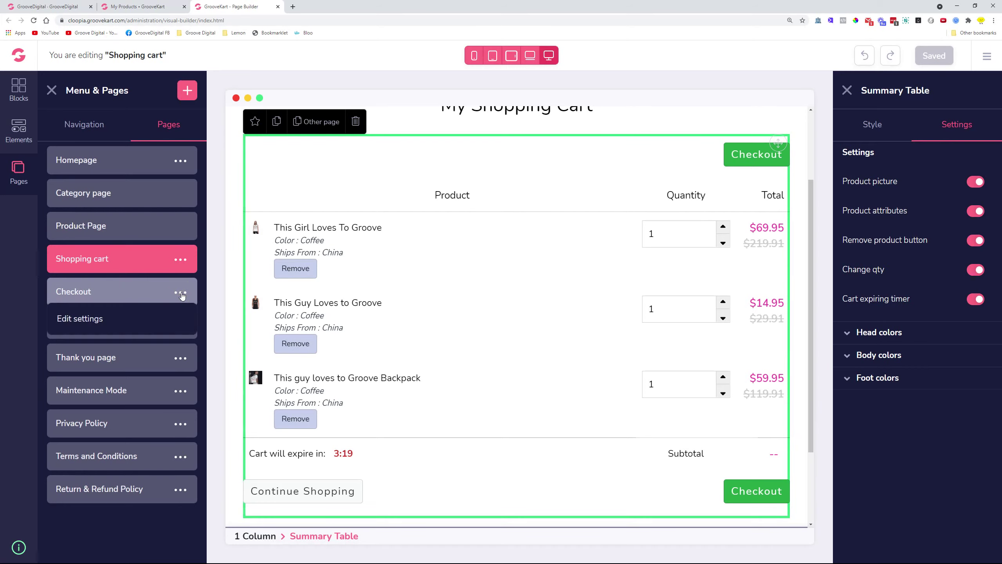
click(96, 320)
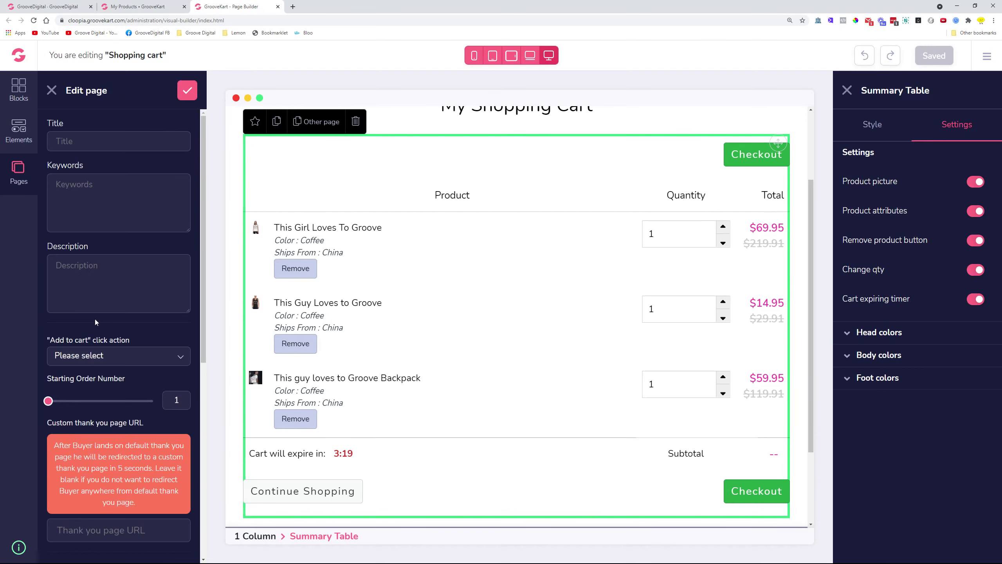
scroll(118, 276, down, 4)
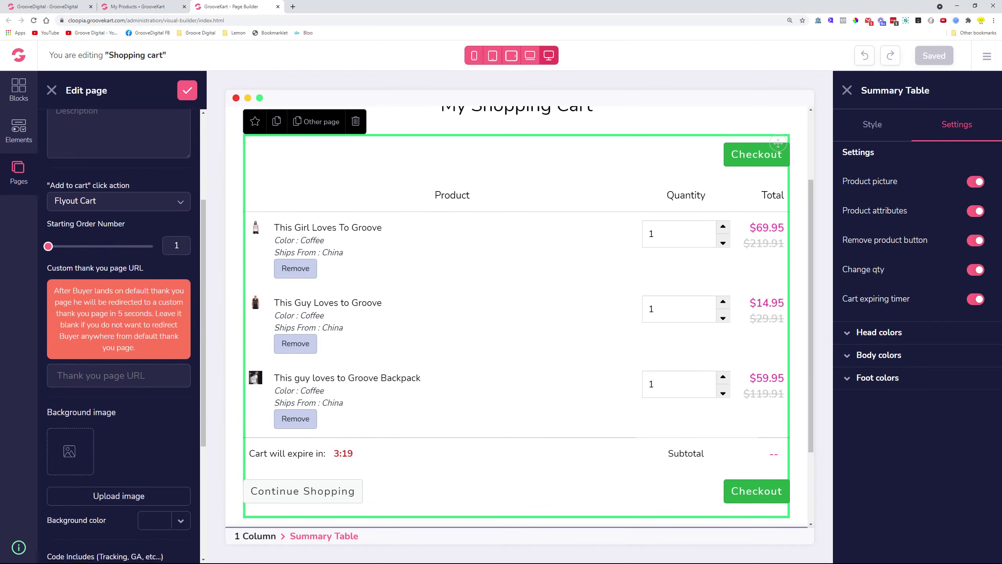
click(137, 199)
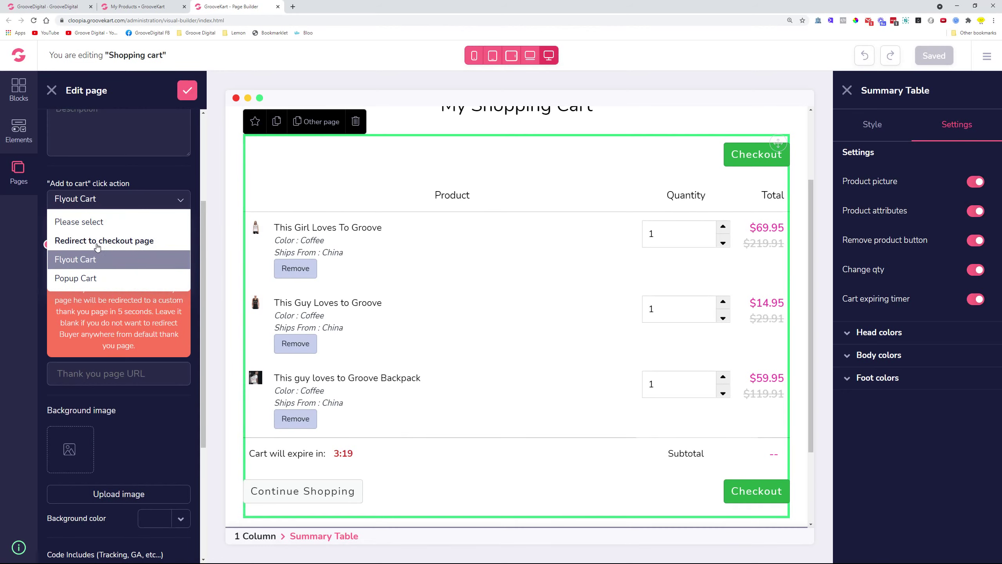
click(149, 207)
scroll(148, 207, down, 5)
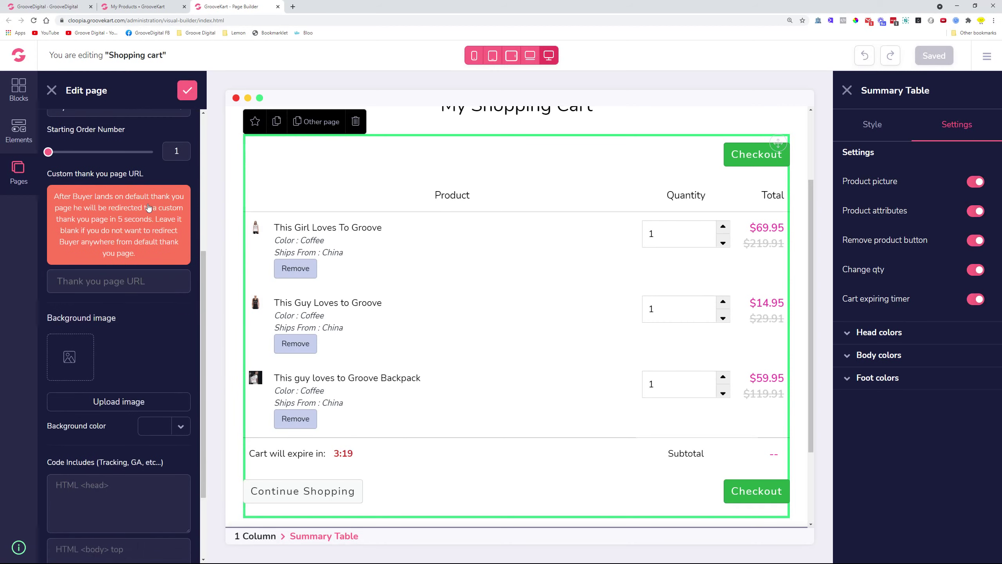
scroll(130, 245, up, 4)
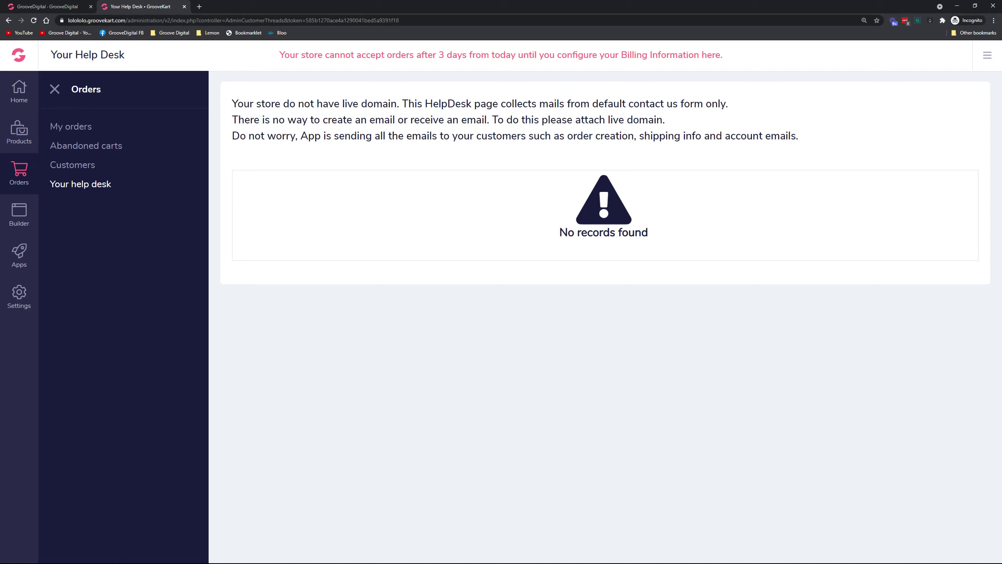
- Read the help desk notice about which mails are collected for a store without a live domain
drag(402, 103, 731, 104)
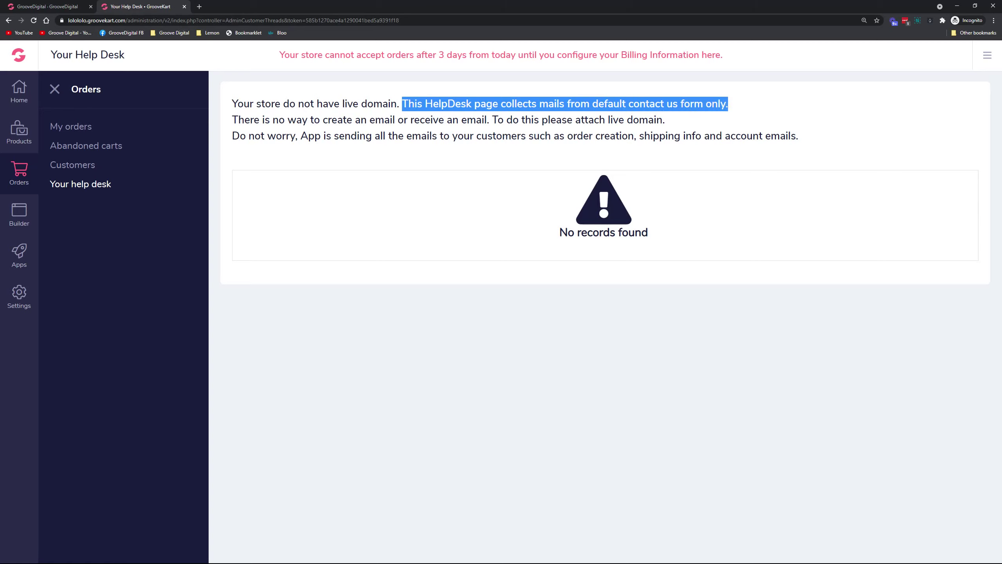
- Enable the Contact Us page in the store information settings and review its Google reCAPTCHA V2 key fields
drag(358, 105, 397, 104)
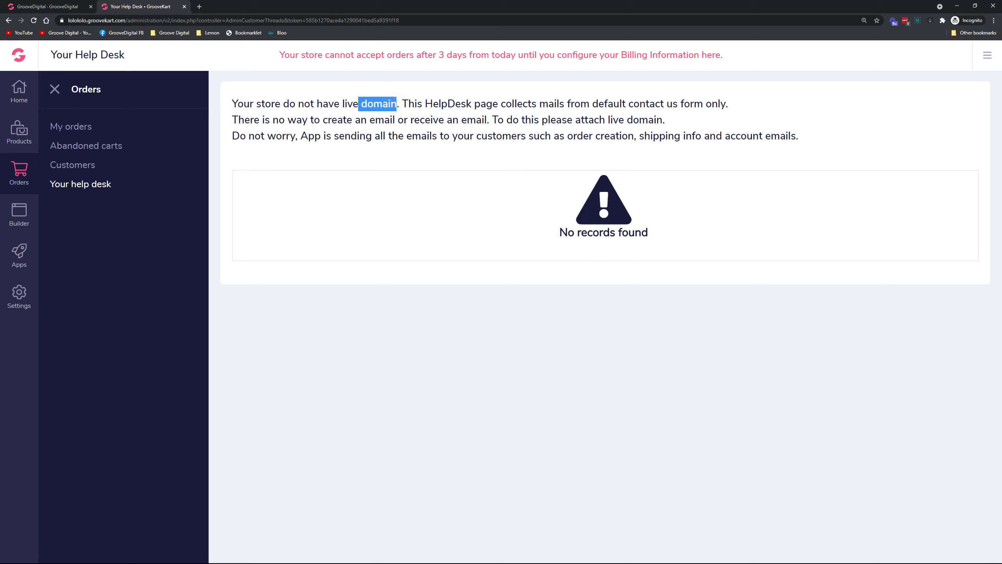
click(19, 295)
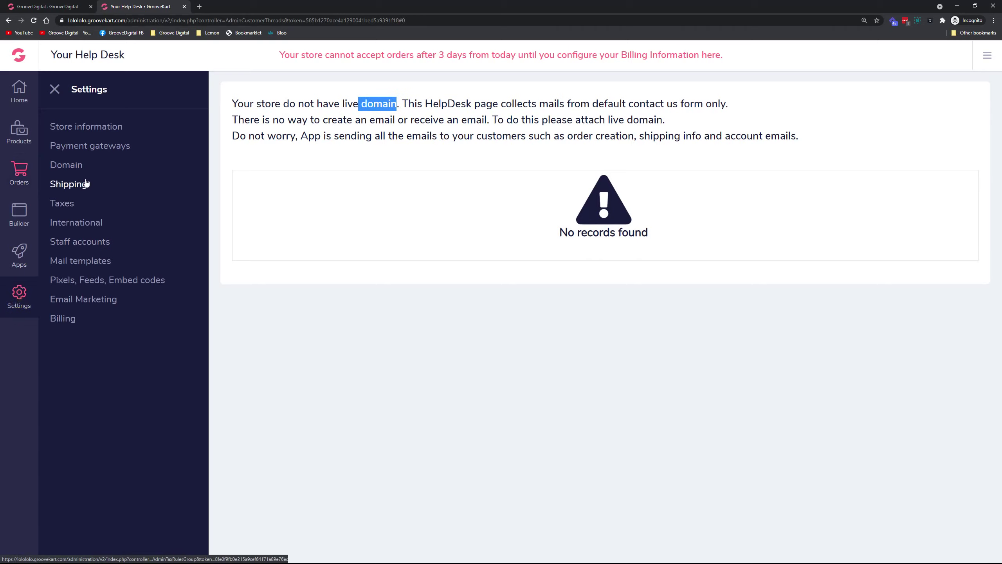
click(95, 130)
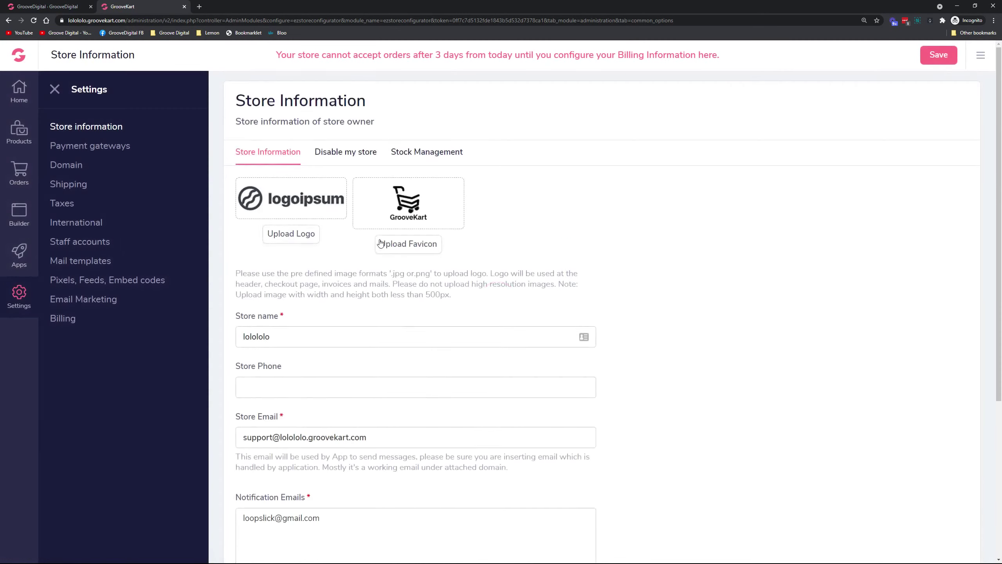
scroll(380, 239, down, 6)
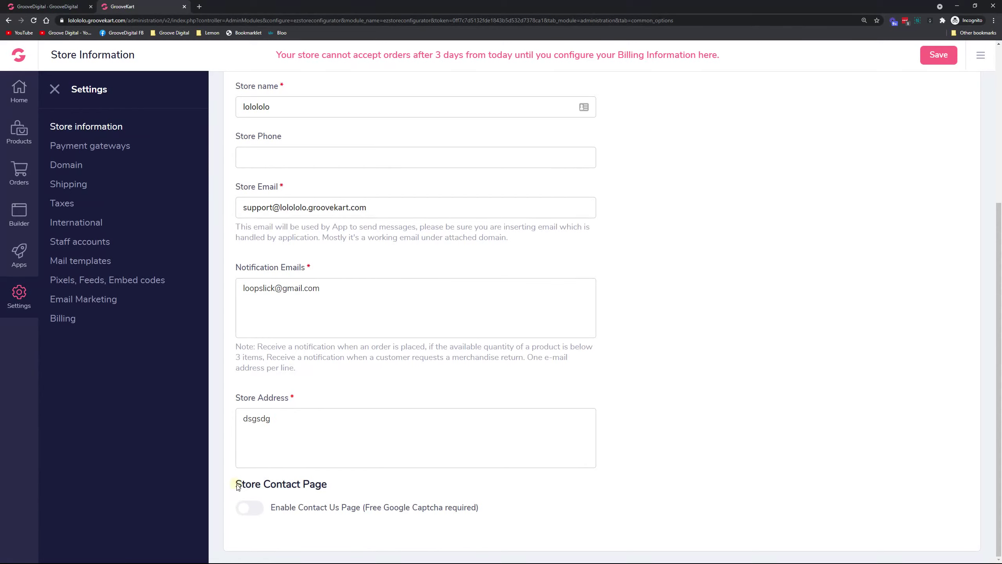
drag(237, 483, 314, 480)
click(248, 508)
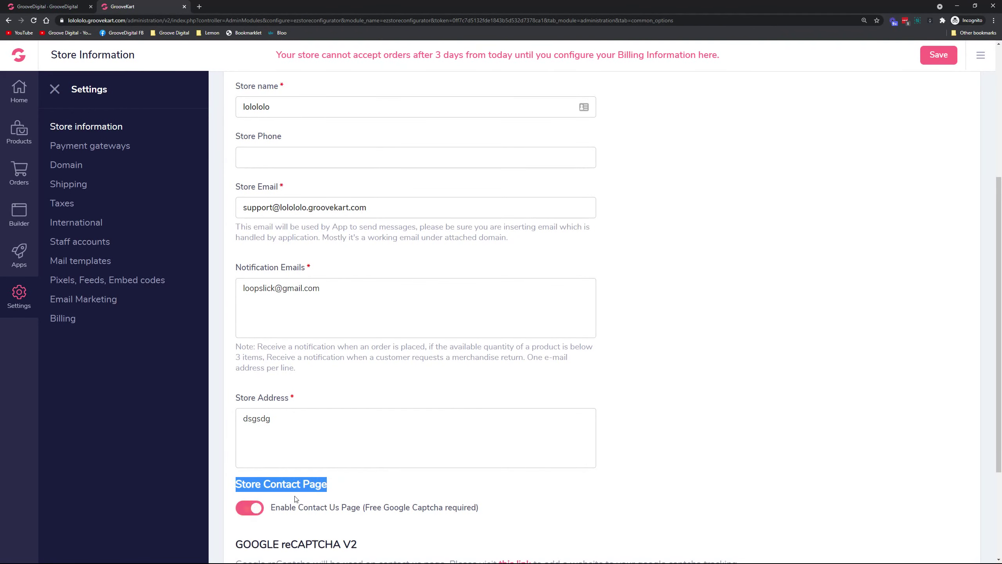
scroll(316, 474, down, 4)
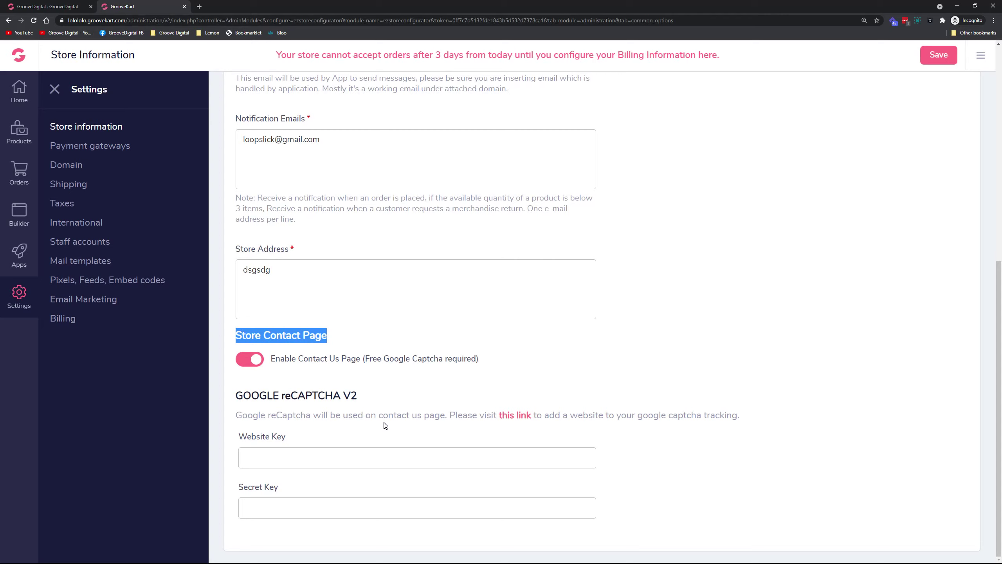
- Return to the help desk and read the support email and WebMail access details for a store with a live domain
click(19, 172)
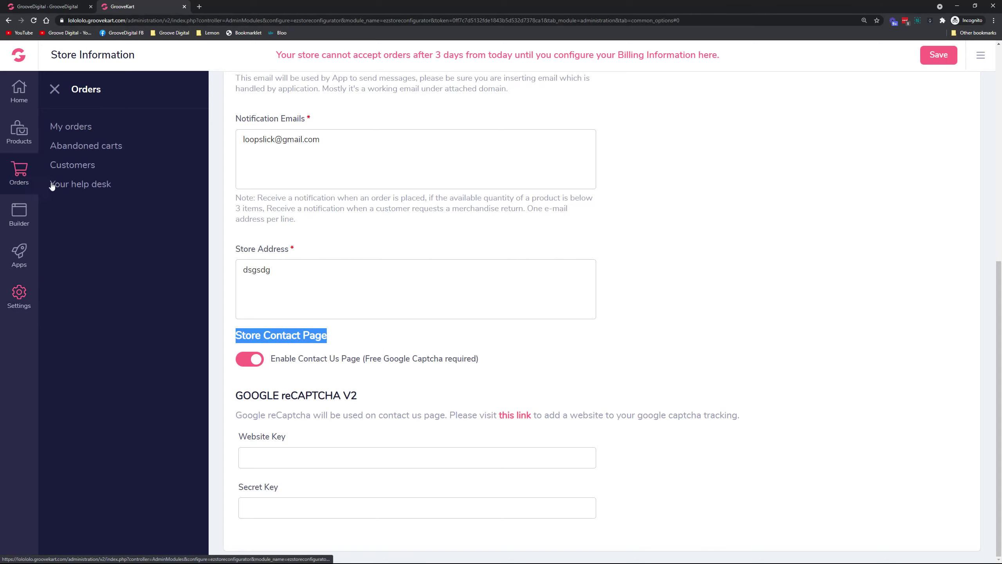
click(82, 185)
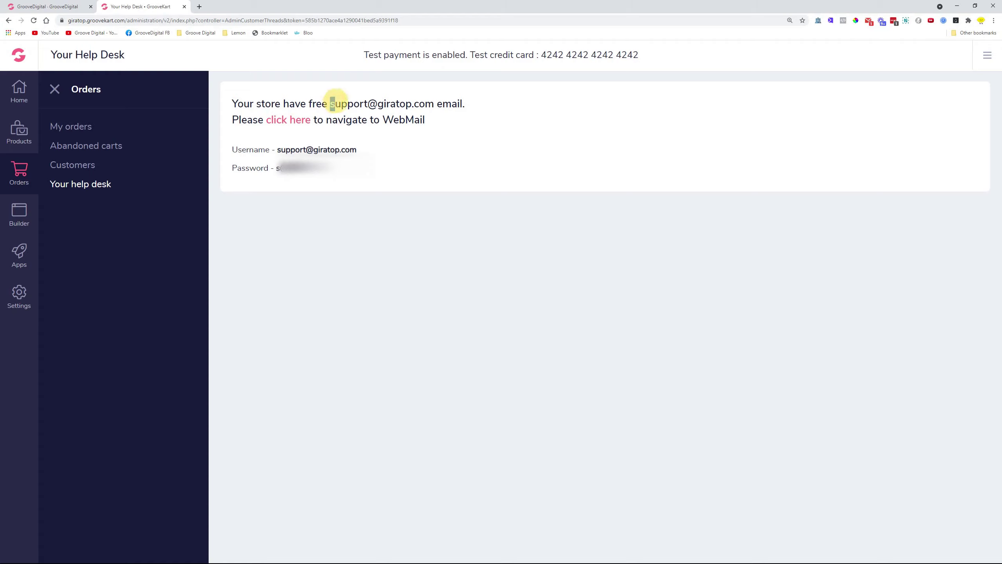
drag(331, 103, 381, 104)
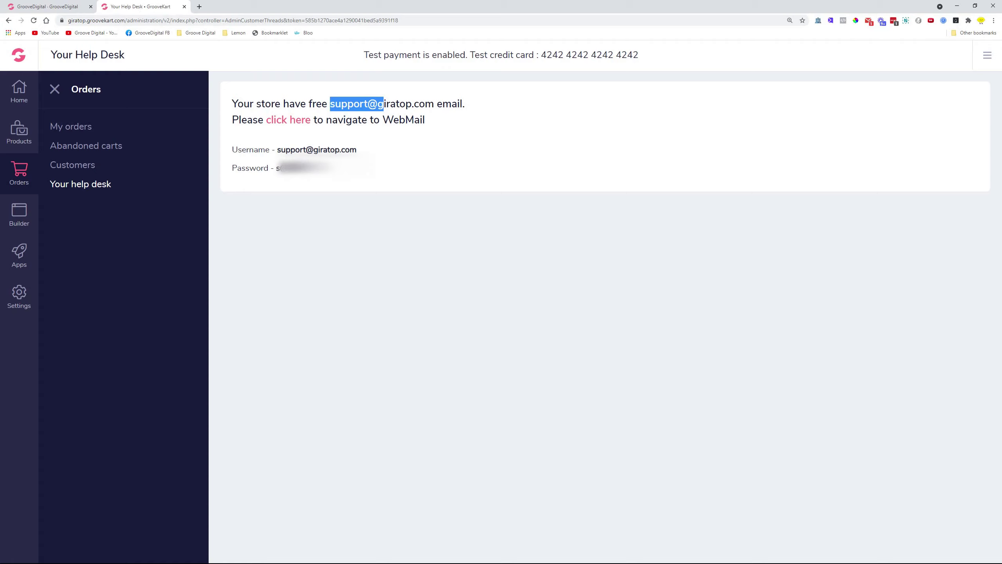
drag(437, 120, 368, 127)
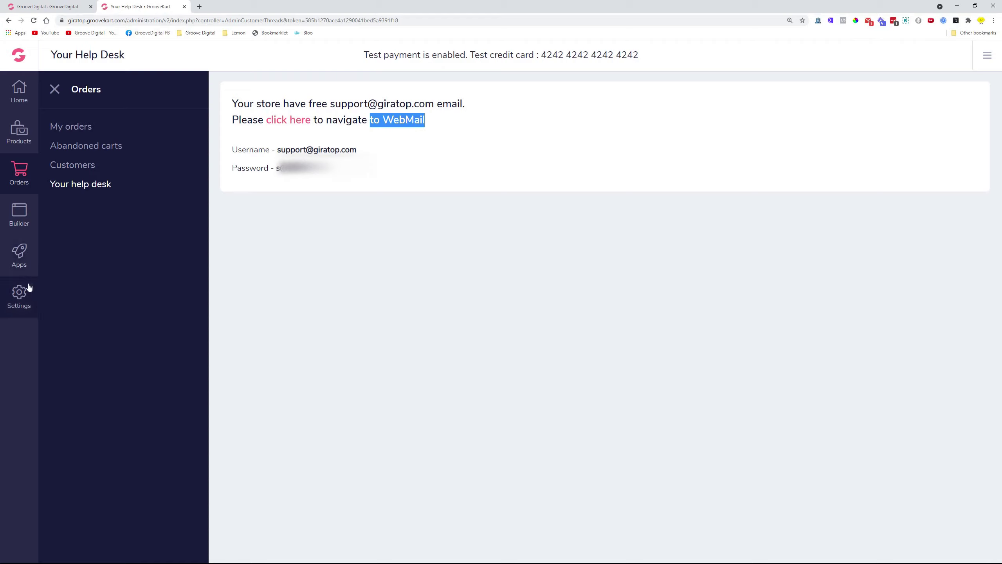
click(19, 296)
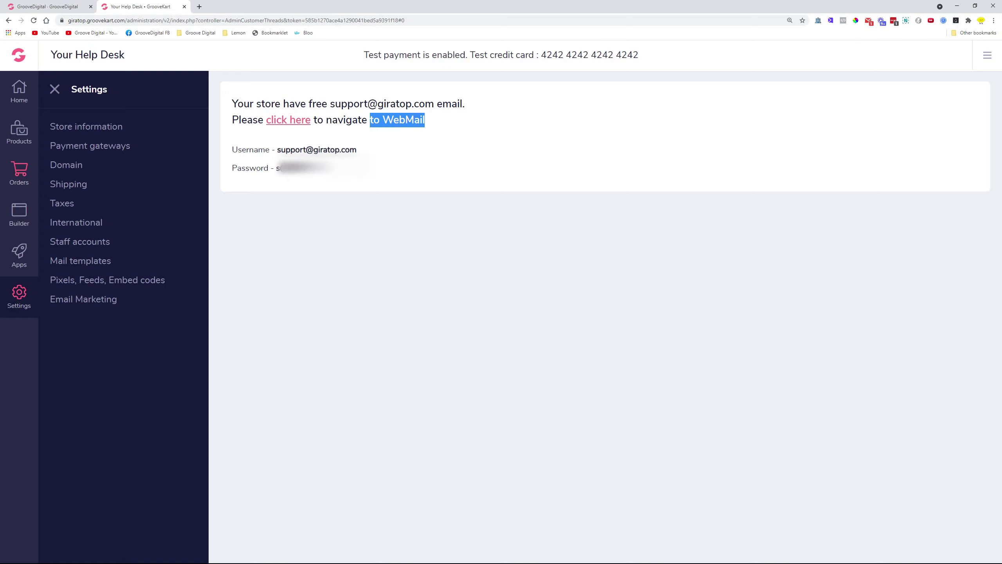
- Open WebMail from the help desk, log in to the support mailbox, examine its inbox in an enlarged window, and close it
click(292, 119)
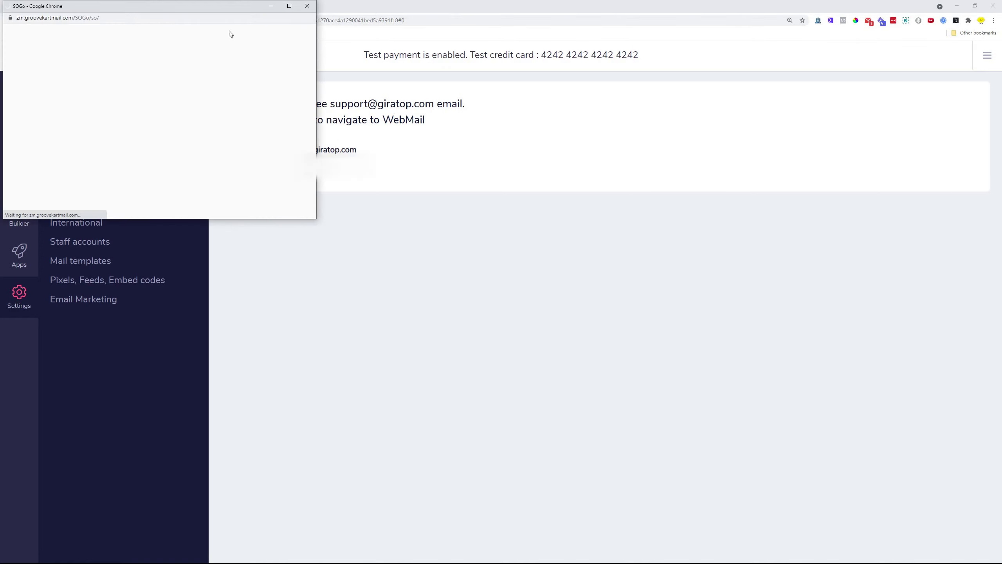
drag(221, 6, 487, 151)
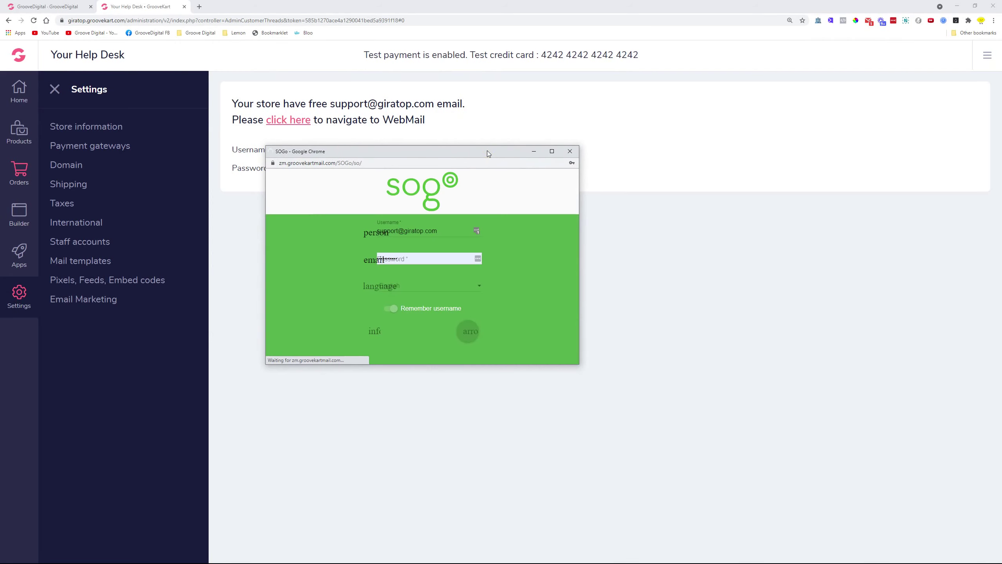
click(469, 331)
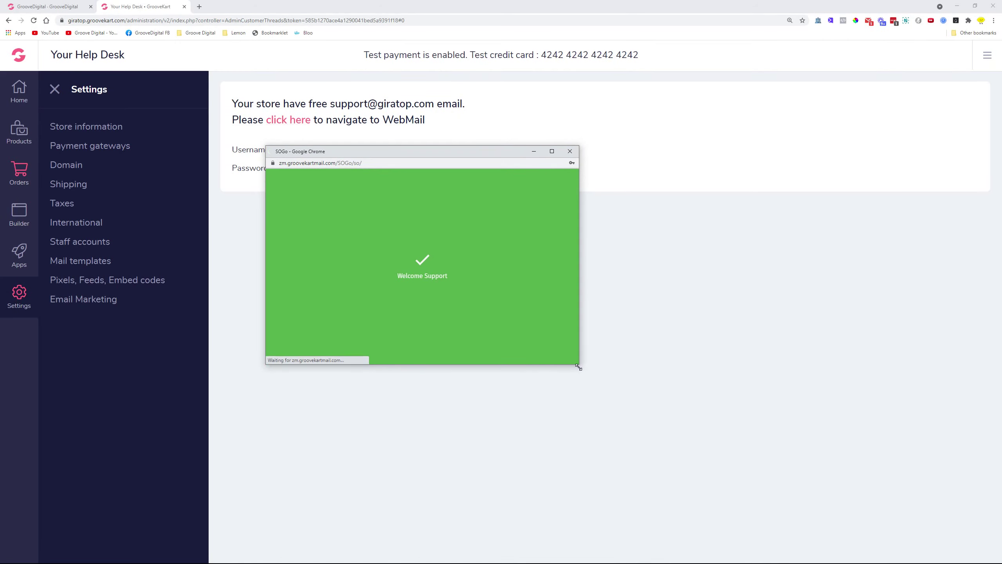
drag(578, 367, 689, 477)
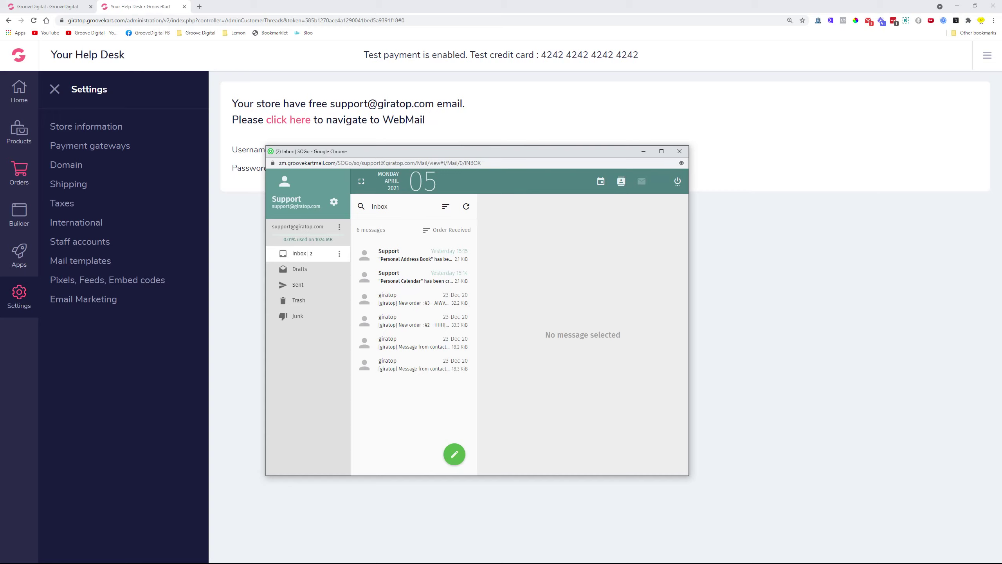
click(679, 152)
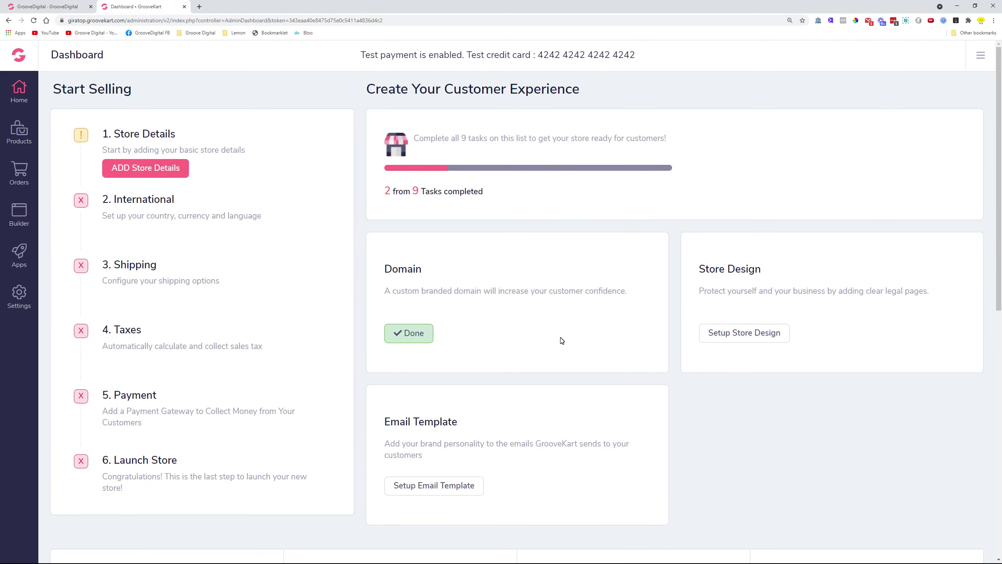